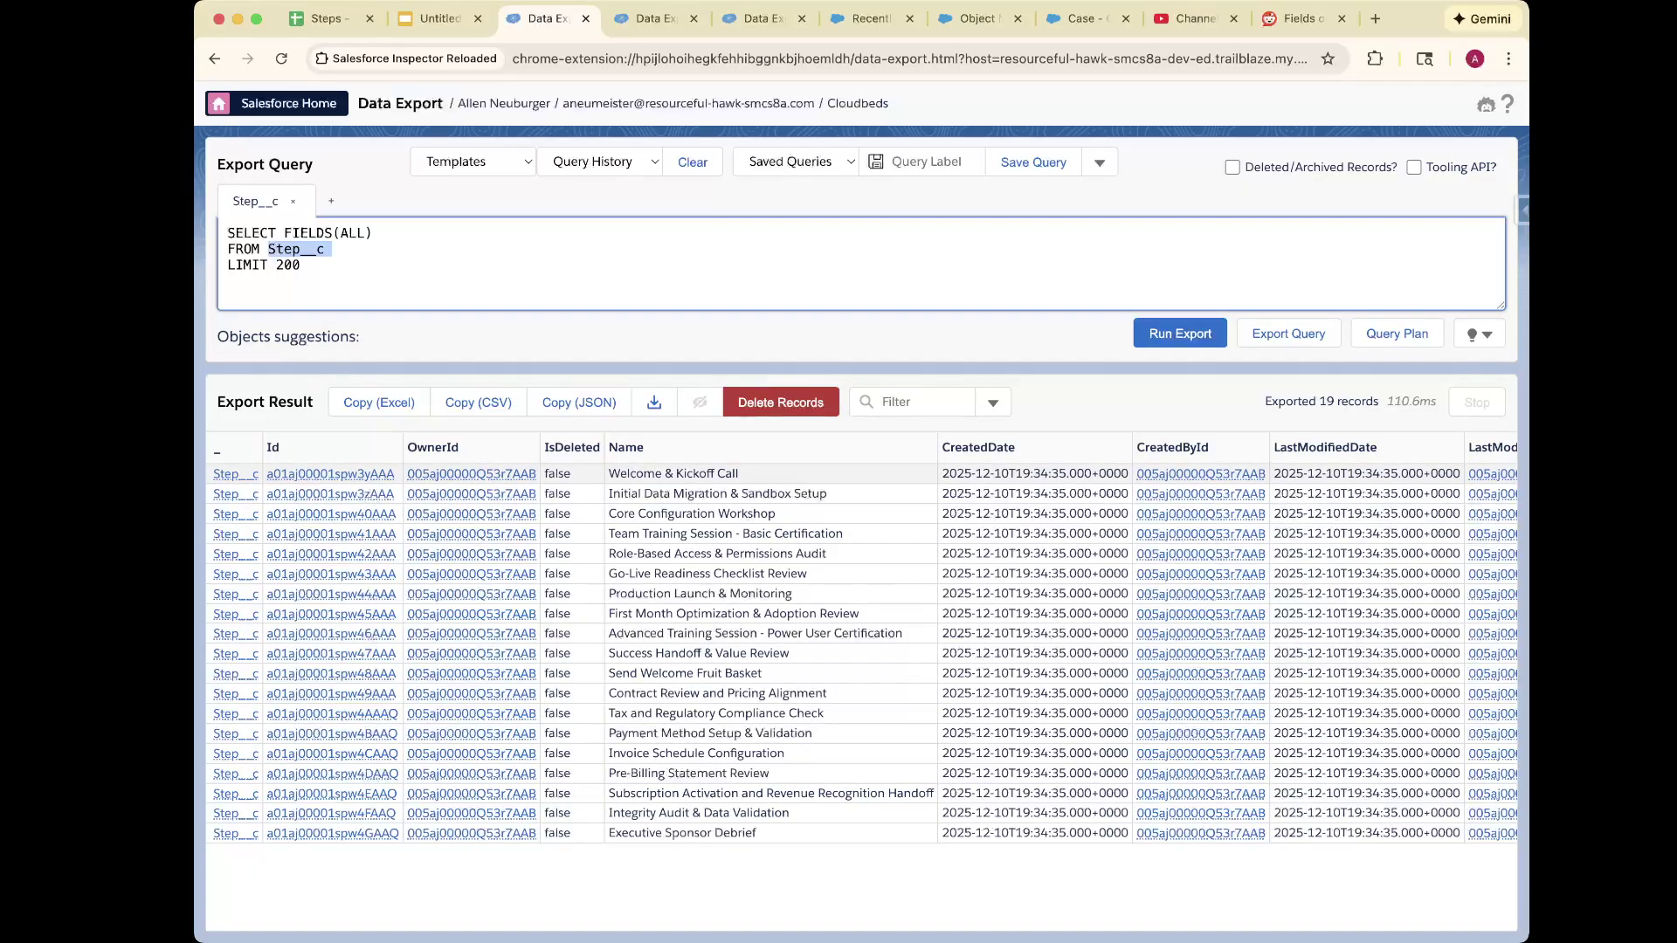
Examine the type, required and order columns of the Step__c records and the Case flow's trigger and entry formula in Flow Builder.
{"action": "scroll", "coordinate": [861, 637], "scroll_direction": "right", "scroll_amount": 6}
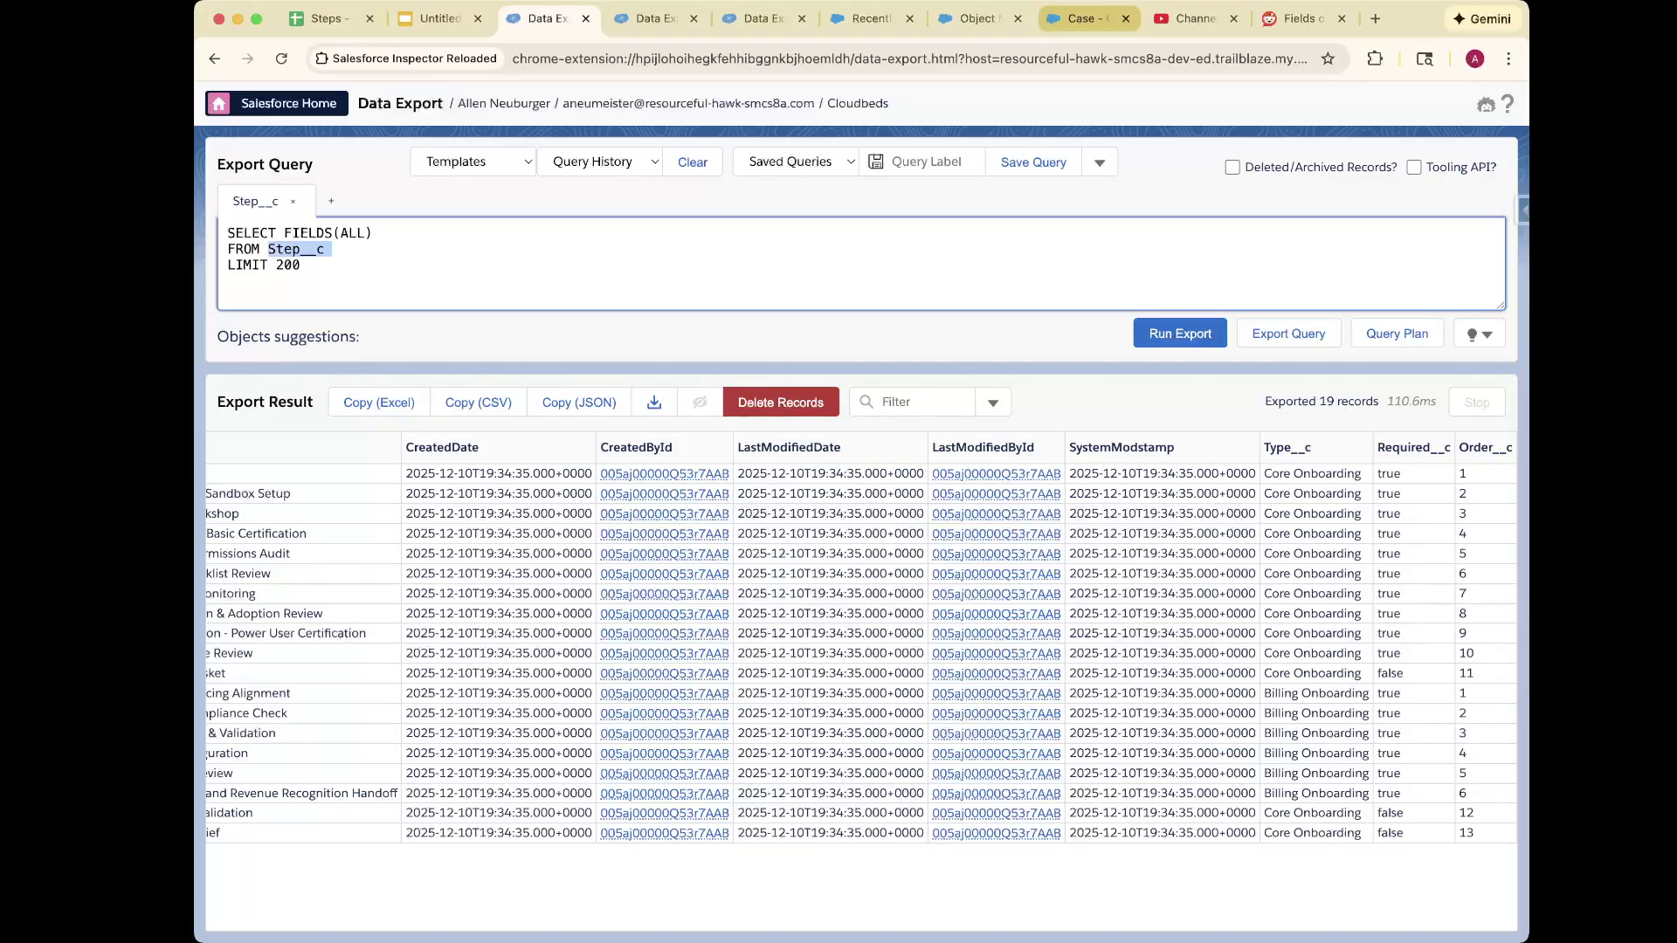
{"action": "left_click", "coordinate": [1086, 18]}
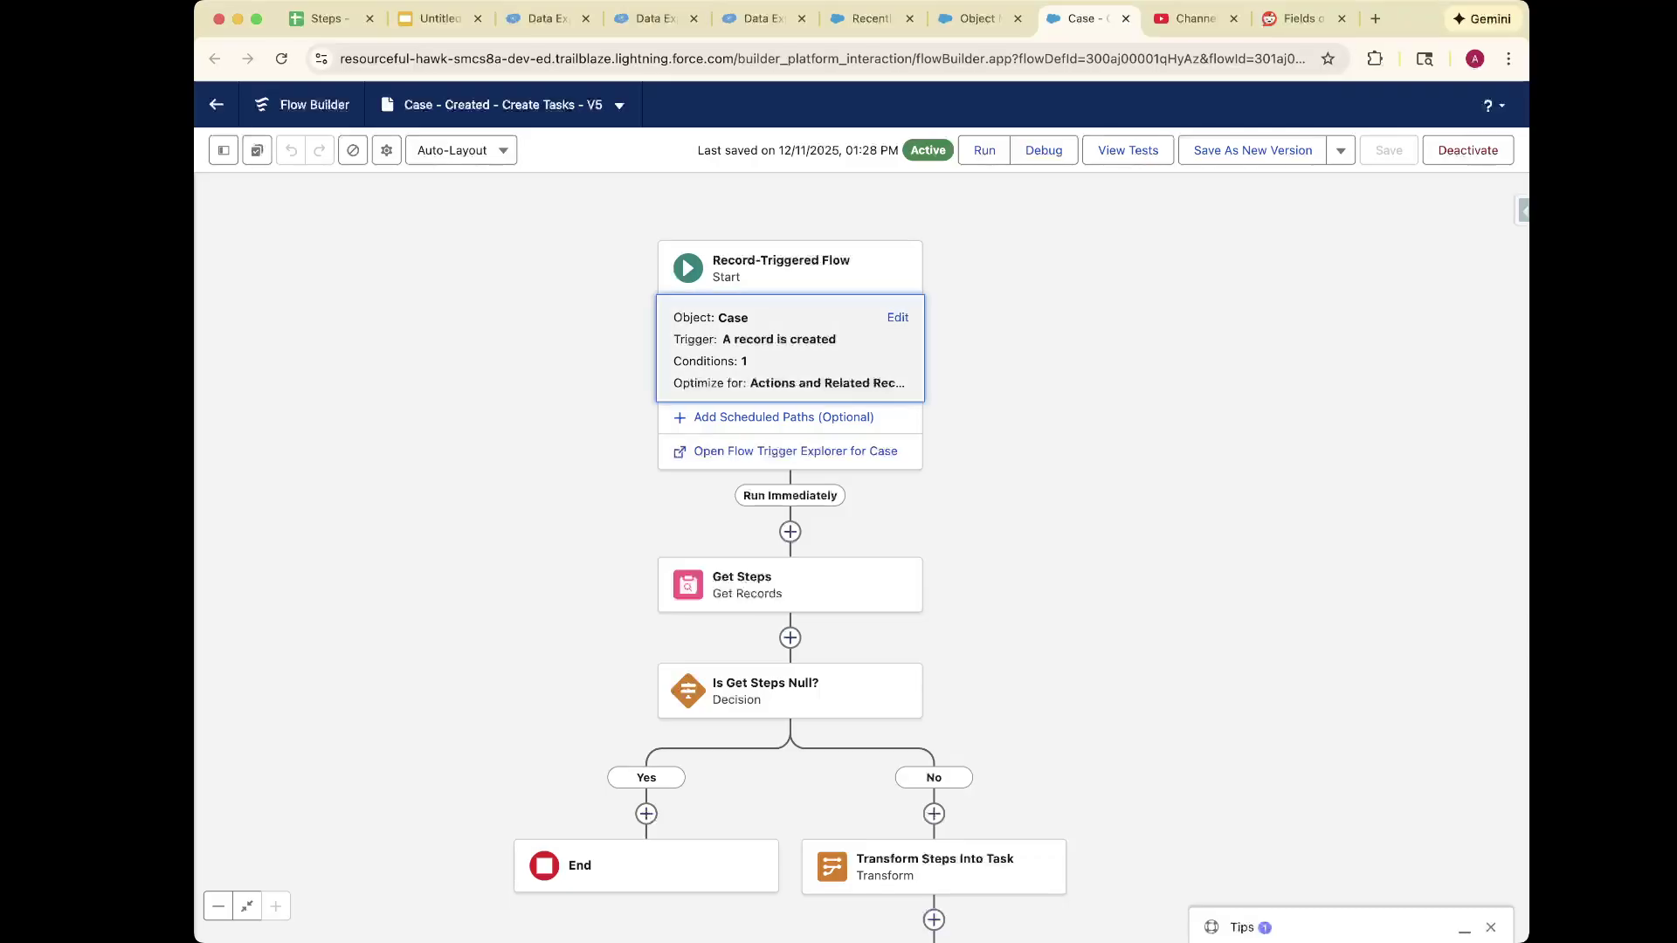
{"action": "left_click", "coordinate": [790, 349]}
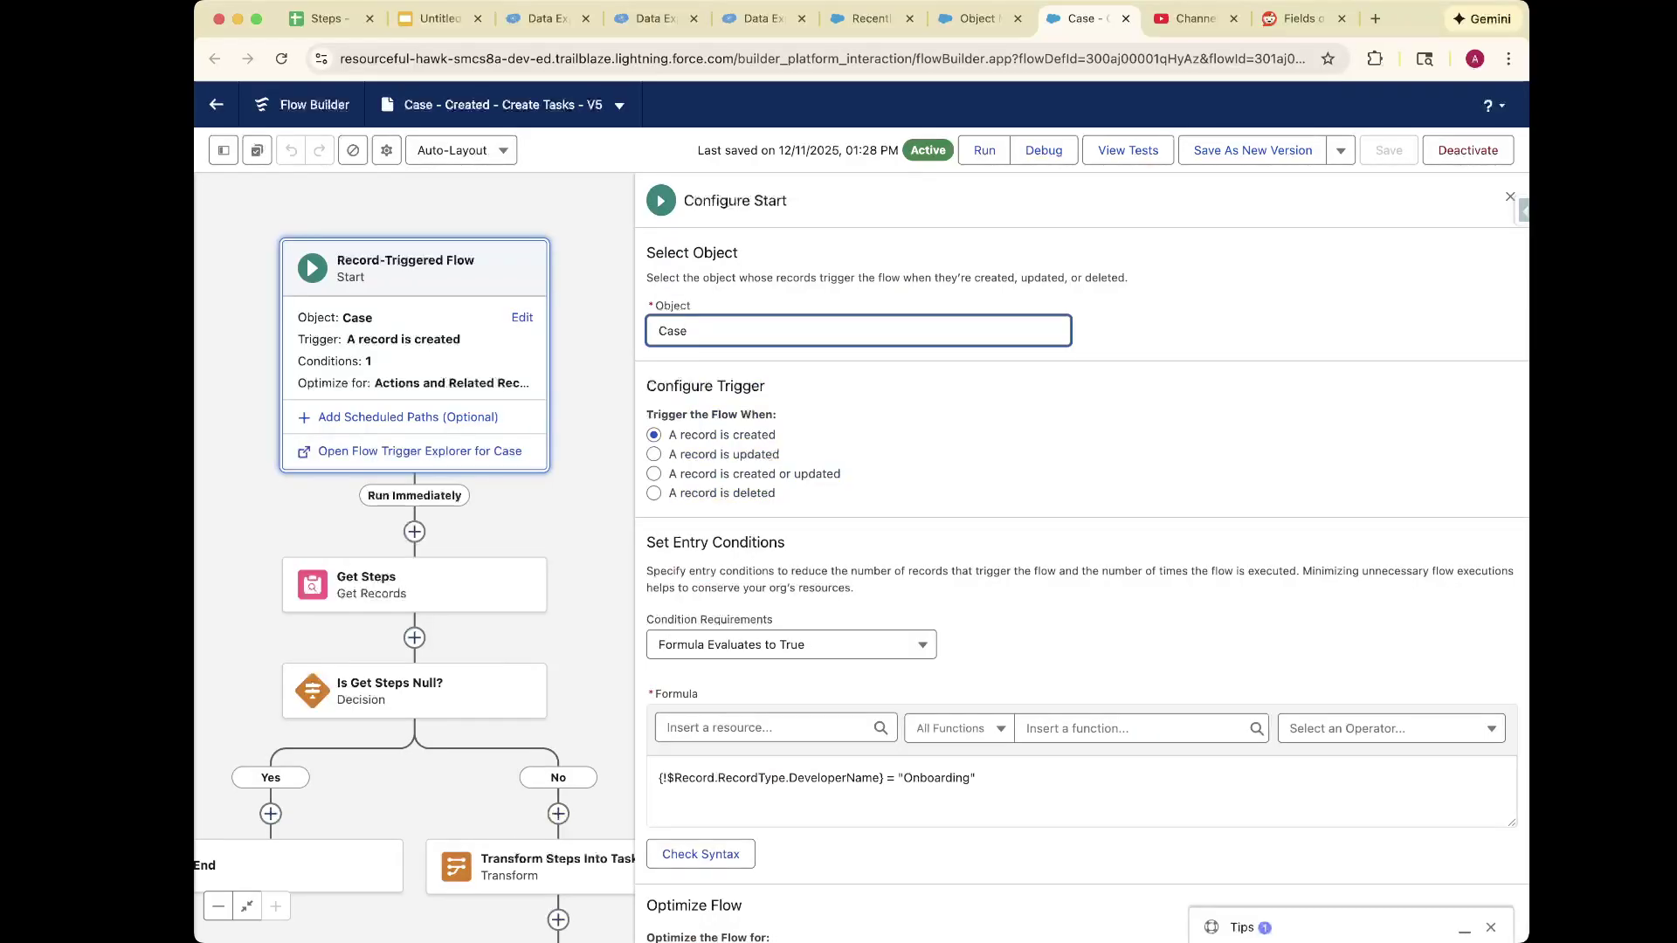
{"action": "scroll", "coordinate": [1083, 587], "scroll_direction": "down", "scroll_amount": 3}
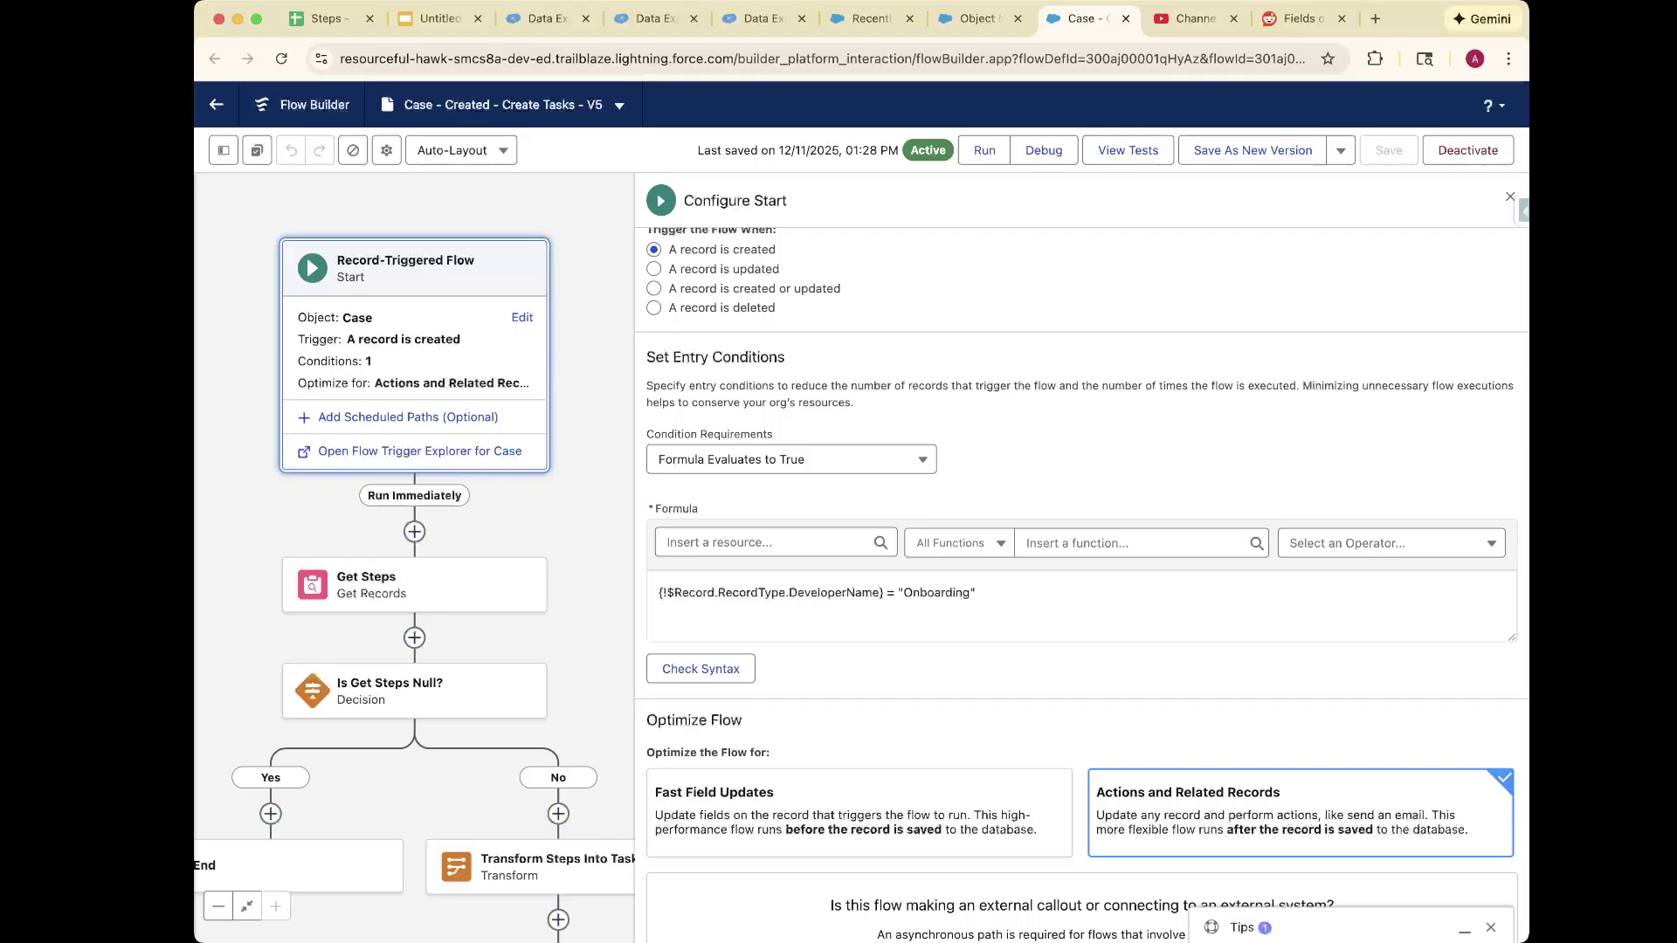
{"action": "left_click_drag", "start_coordinate": [880, 592], "coordinate": [789, 592]}
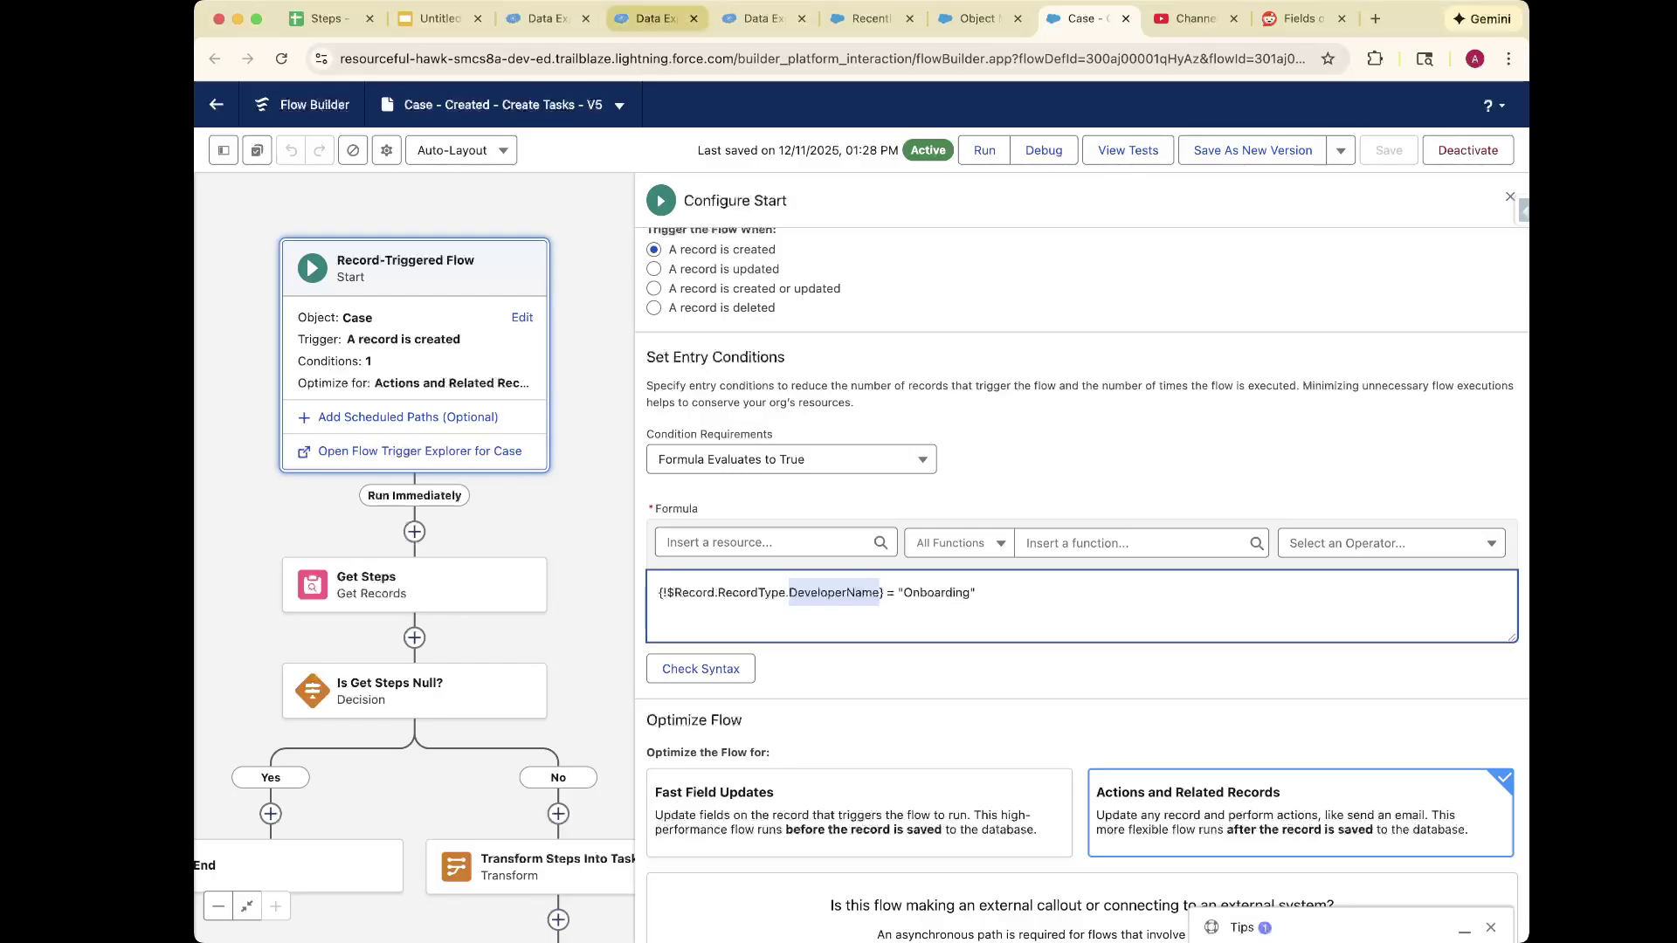
Switch to the Data Export query on RecordType for Case and examine the record type's DeveloperName.
{"action": "left_click", "coordinate": [648, 18]}
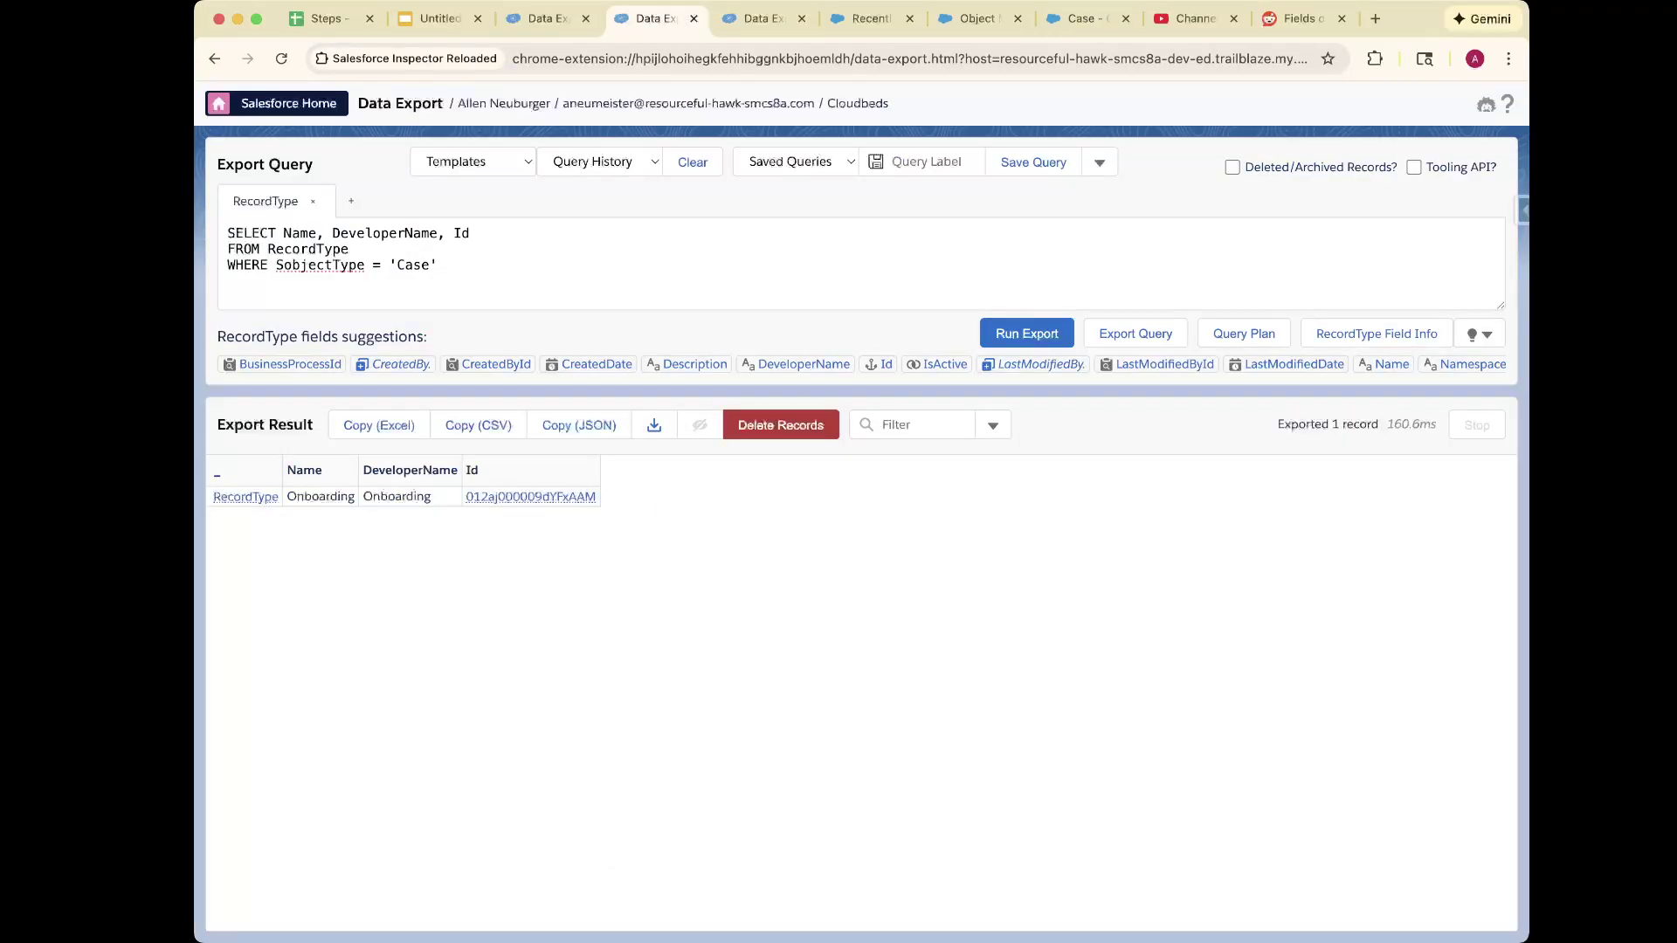
{"action": "left_click_drag", "start_coordinate": [439, 266], "coordinate": [226, 233]}
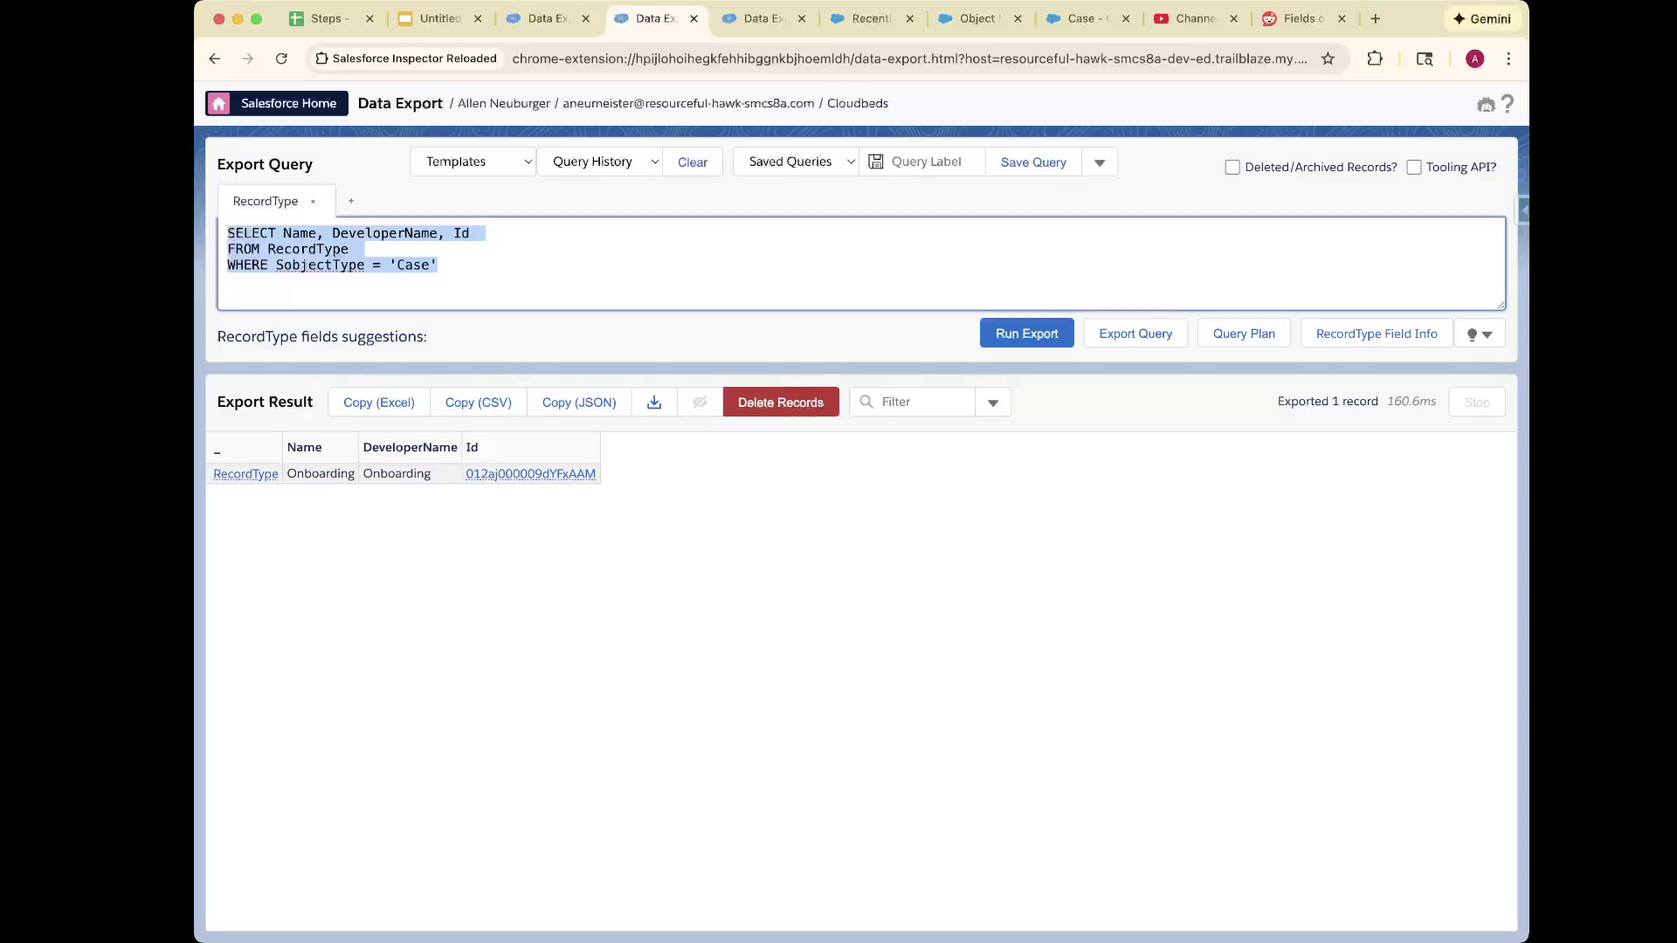
{"action": "left_click_drag", "start_coordinate": [431, 474], "coordinate": [362, 474]}
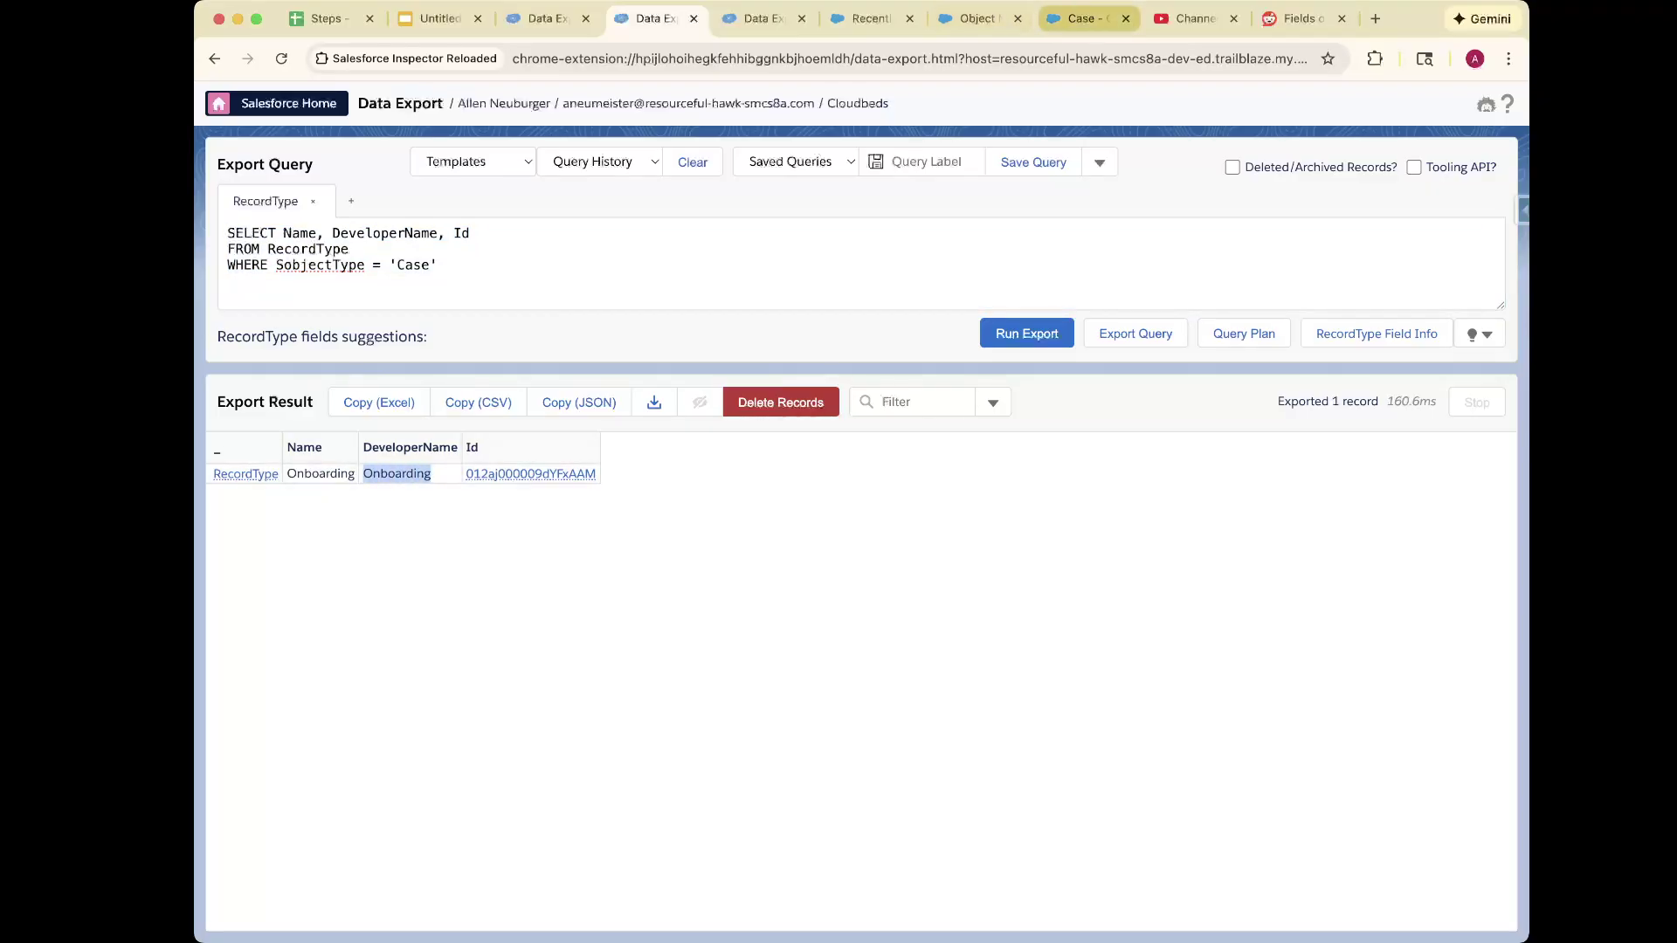
Return to the Case flow, check the record type in the entry condition formula, and close the start configuration.
{"action": "left_click", "coordinate": [1079, 18]}
{"action": "left_click", "coordinate": [976, 594]}
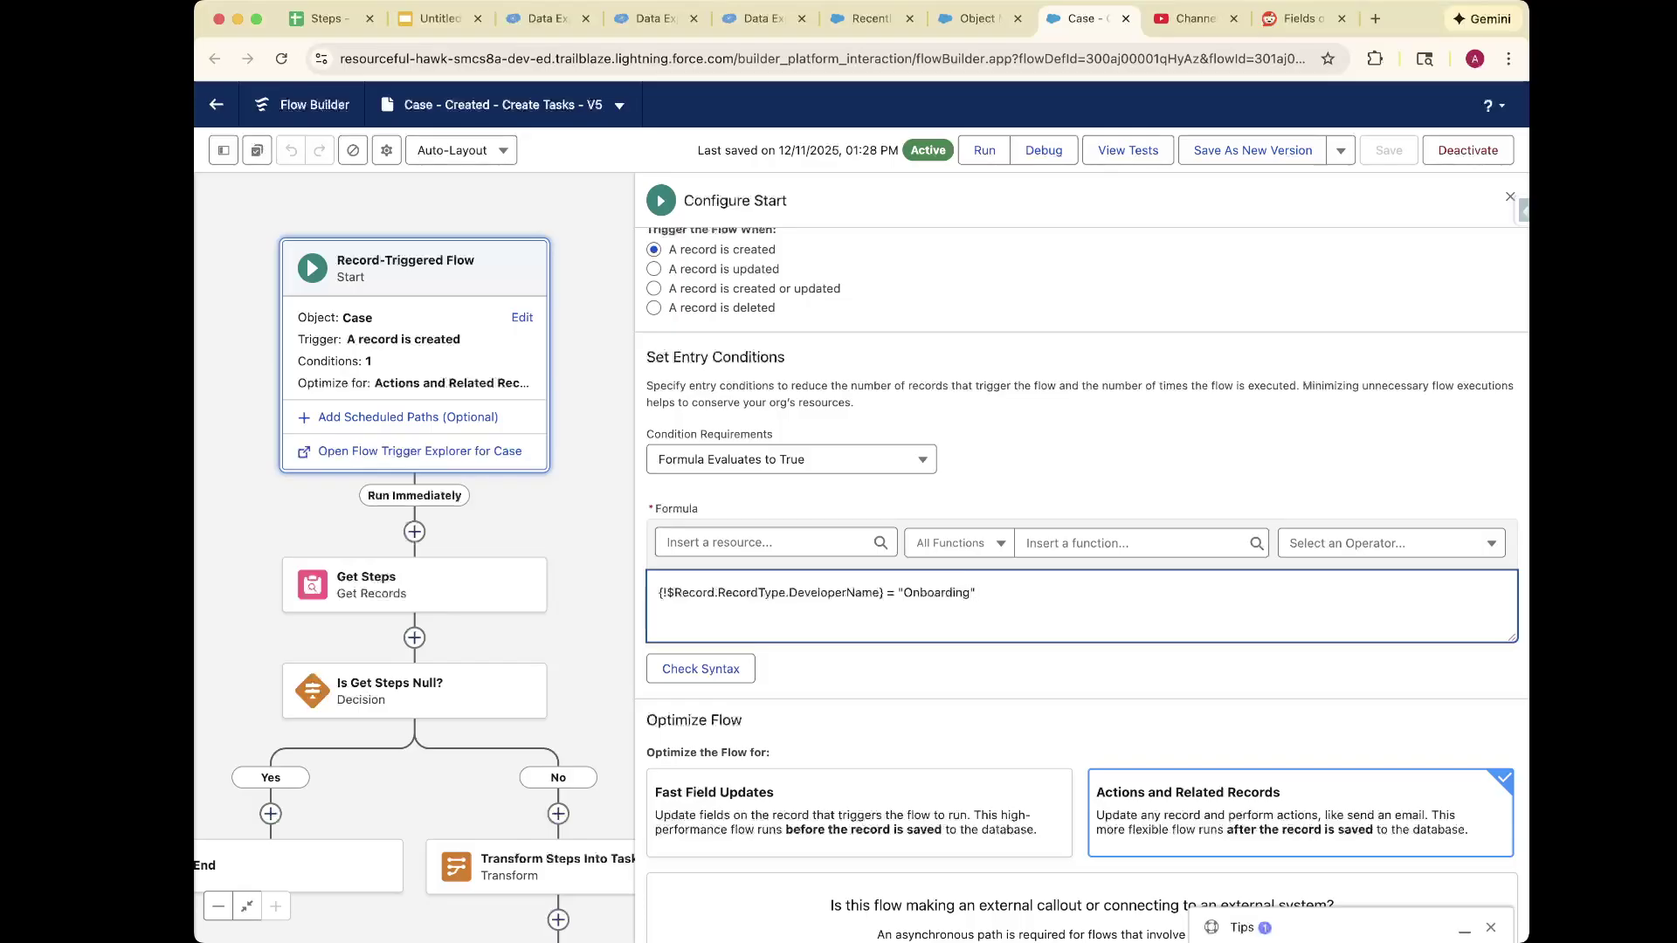
{"action": "scroll", "coordinate": [1082, 584], "scroll_direction": "down", "scroll_amount": 1}
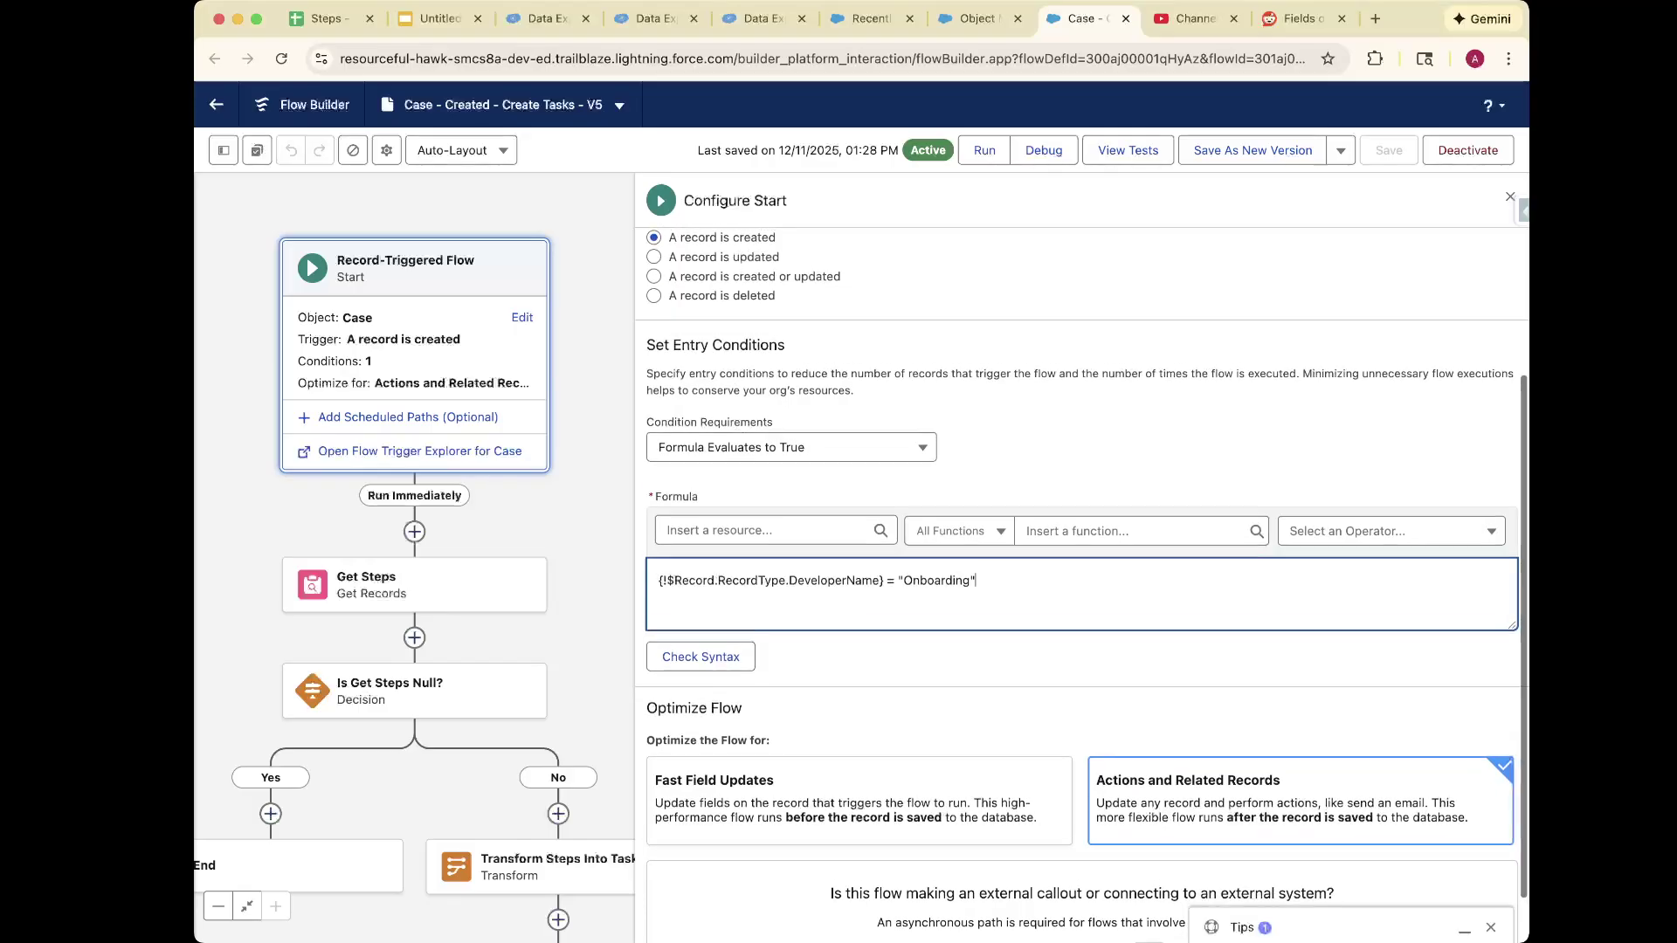
{"action": "key", "text": "Escape"}
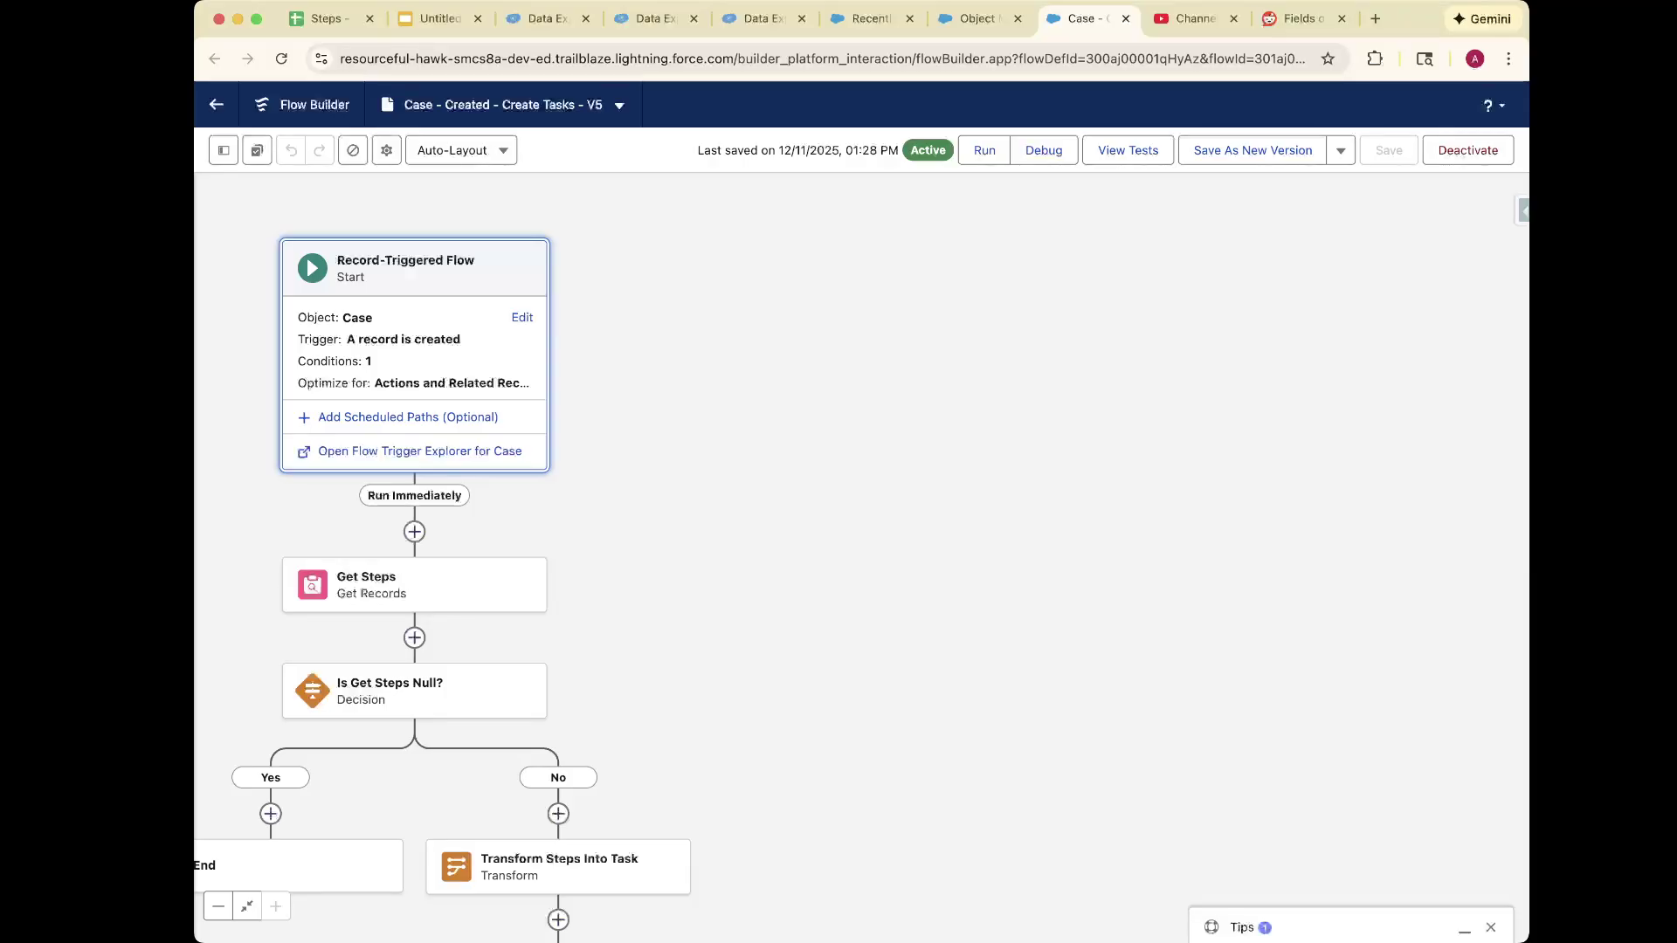
Open the Get Steps element and review its object, filter, sort order and record storage settings.
{"action": "left_click_drag", "start_coordinate": [786, 524], "coordinate": [997, 515]}
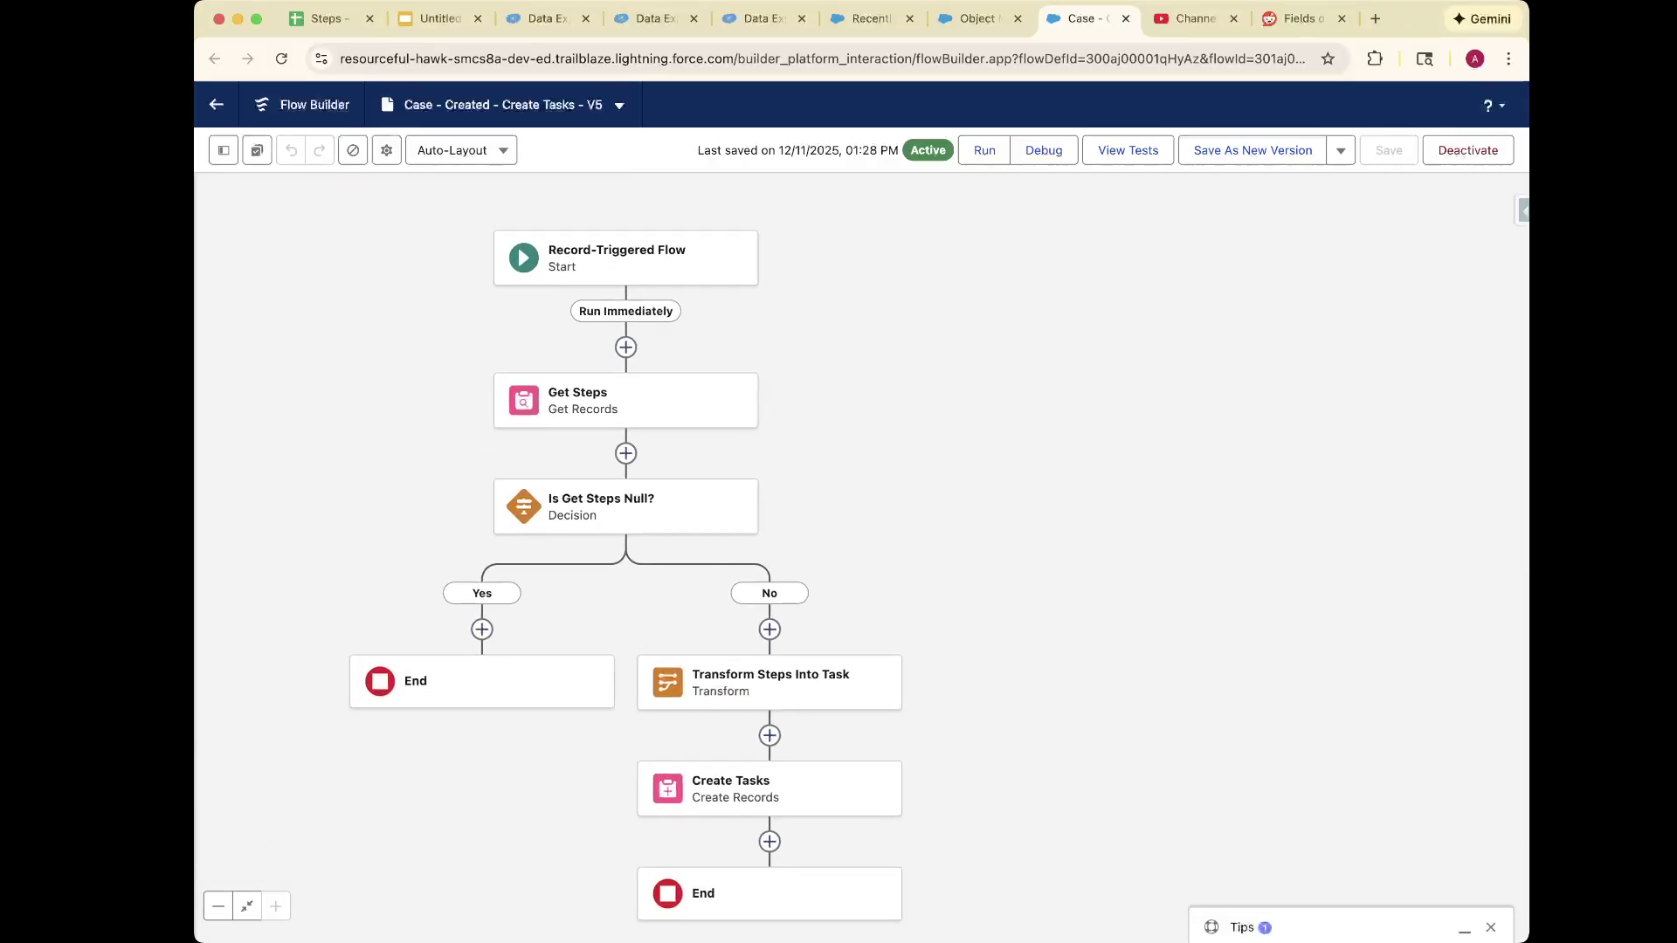
{"action": "left_click", "coordinate": [625, 400]}
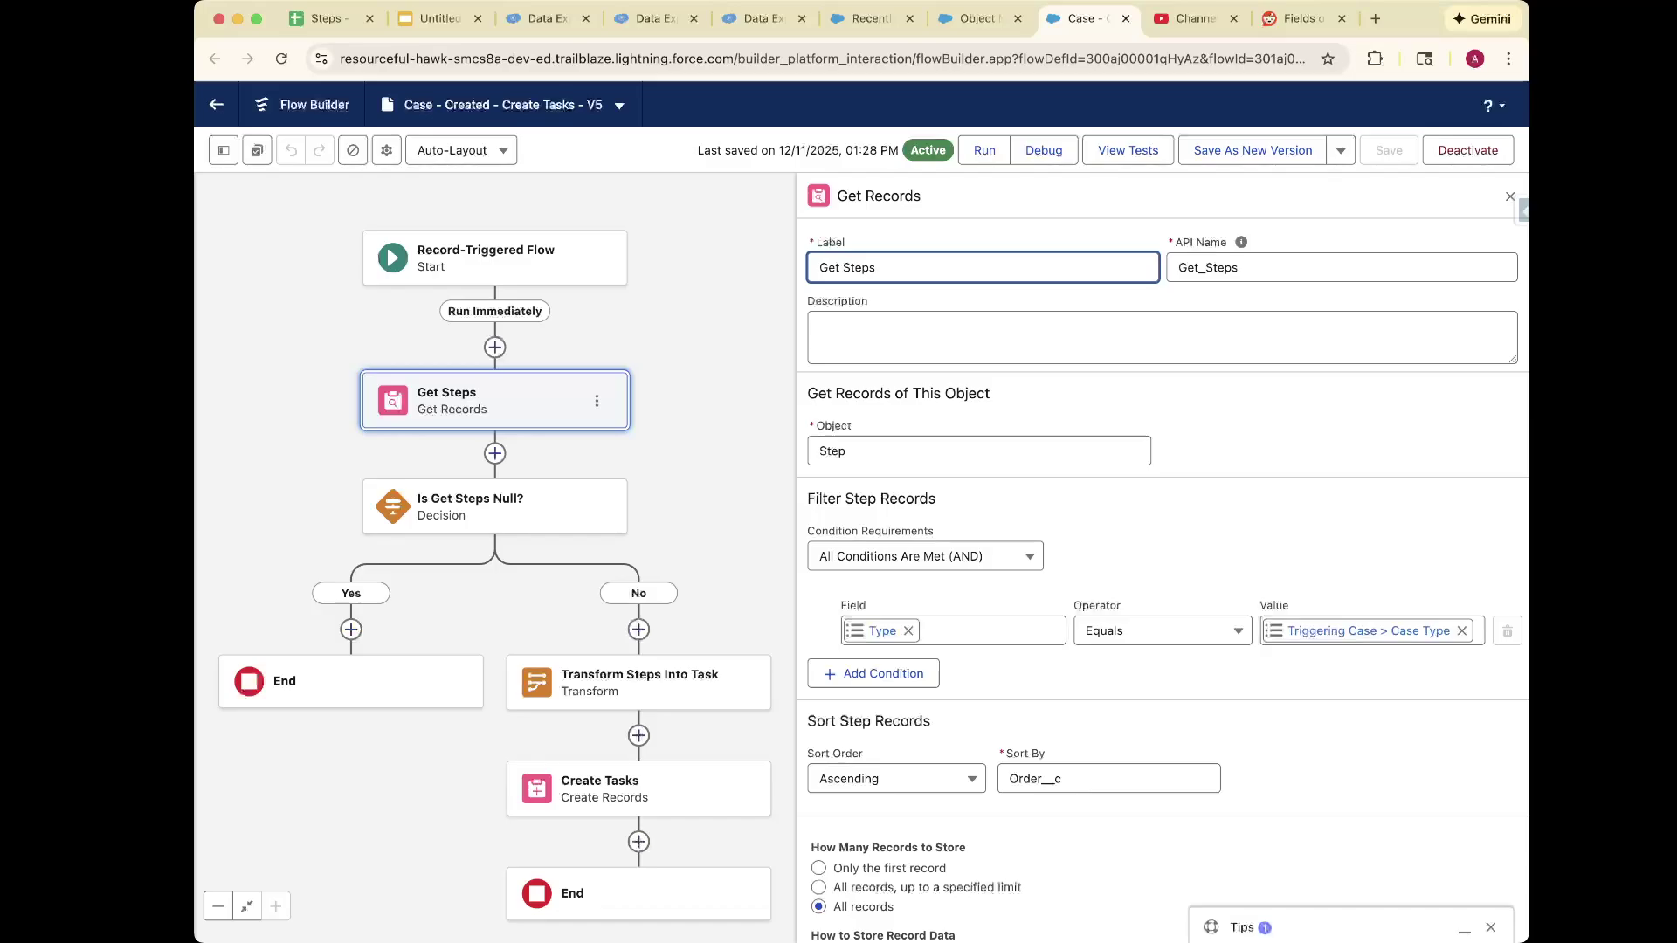
{"action": "scroll", "coordinate": [1162, 585], "scroll_direction": "down", "scroll_amount": 2}
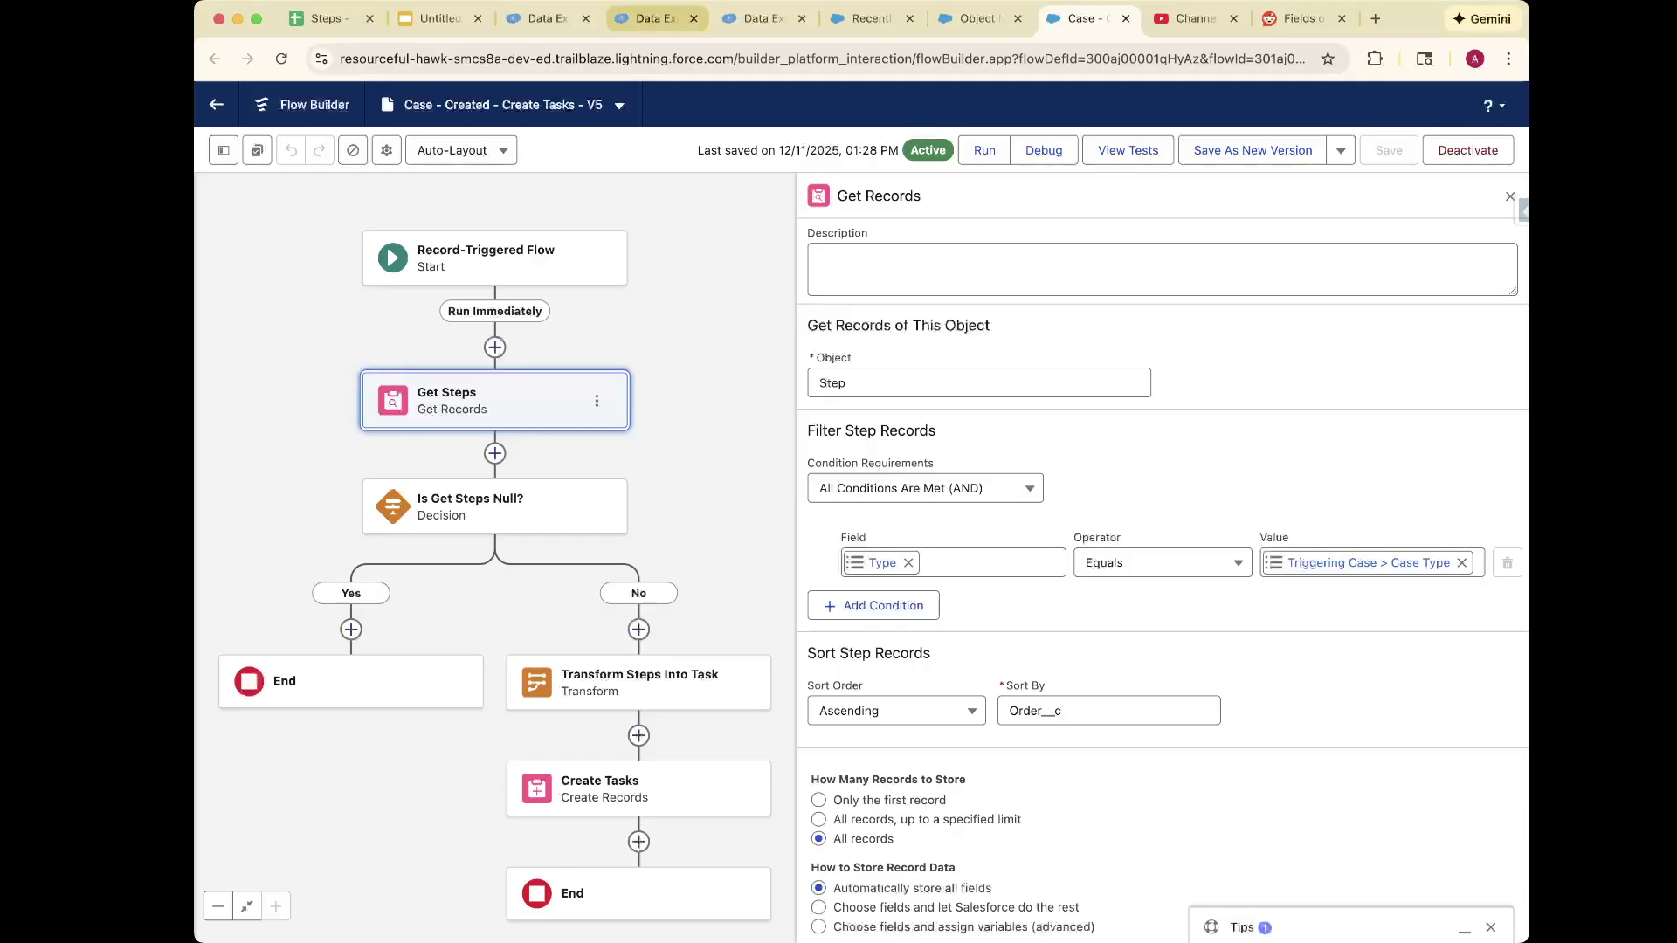
Switch to the exported Step__c records and compare the Core Onboarding and Billing Onboarding values in the Type__c column.
{"action": "left_click", "coordinate": [651, 17]}
{"action": "left_click", "coordinate": [547, 18]}
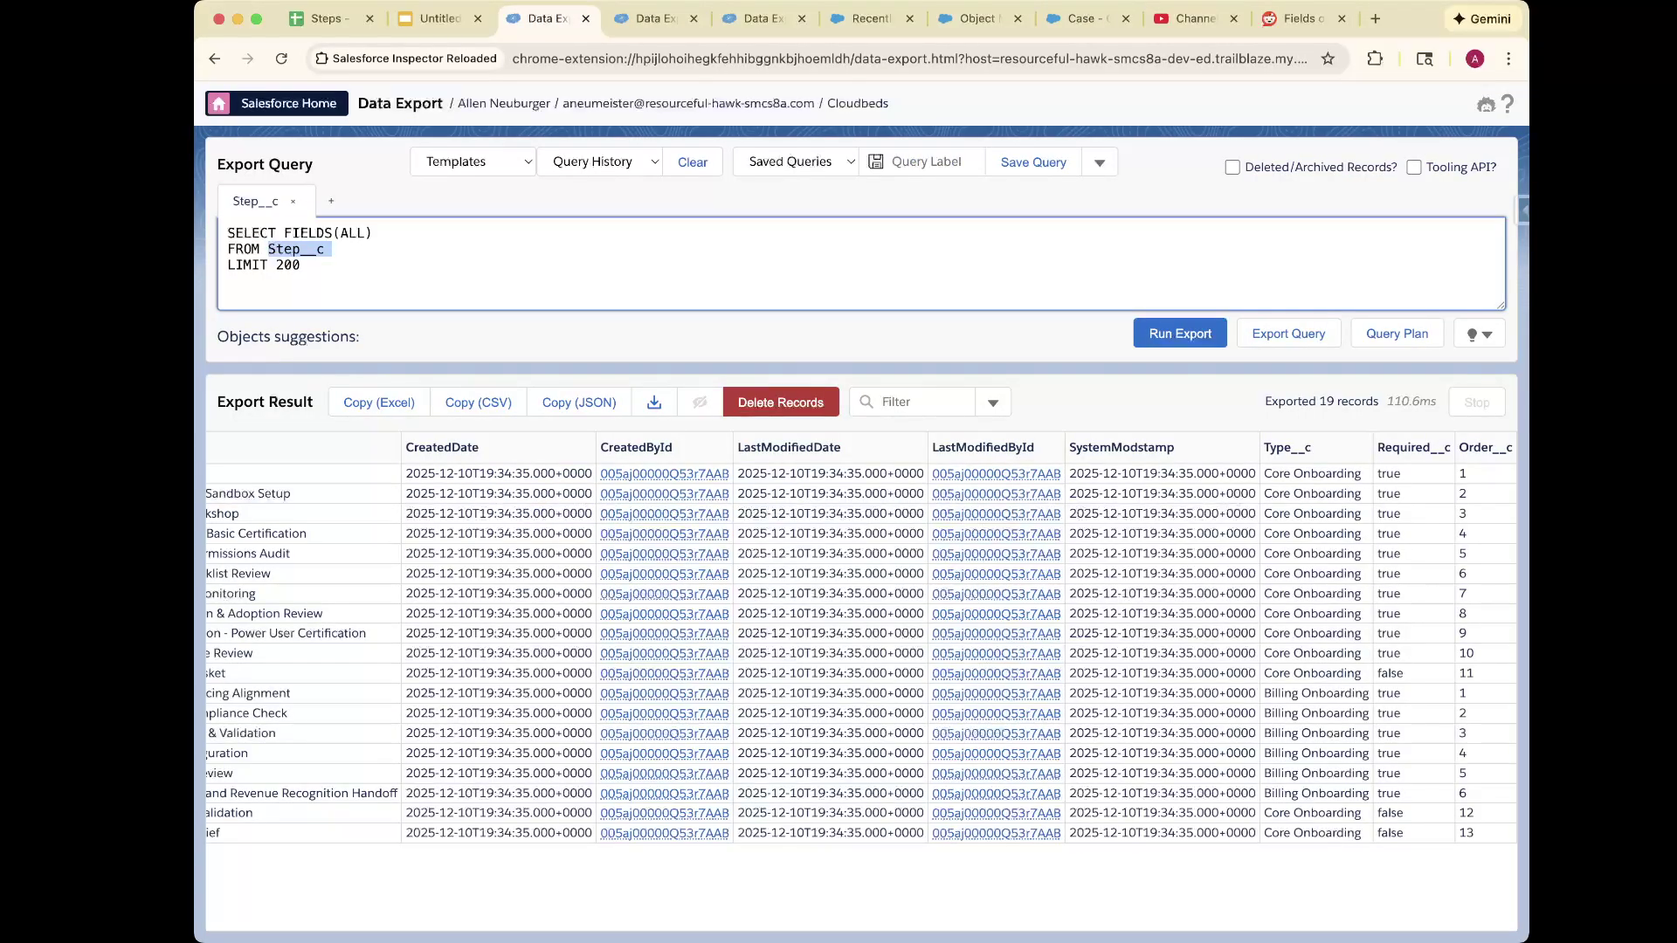
{"action": "scroll", "coordinate": [861, 633], "scroll_direction": "left", "scroll_amount": 5}
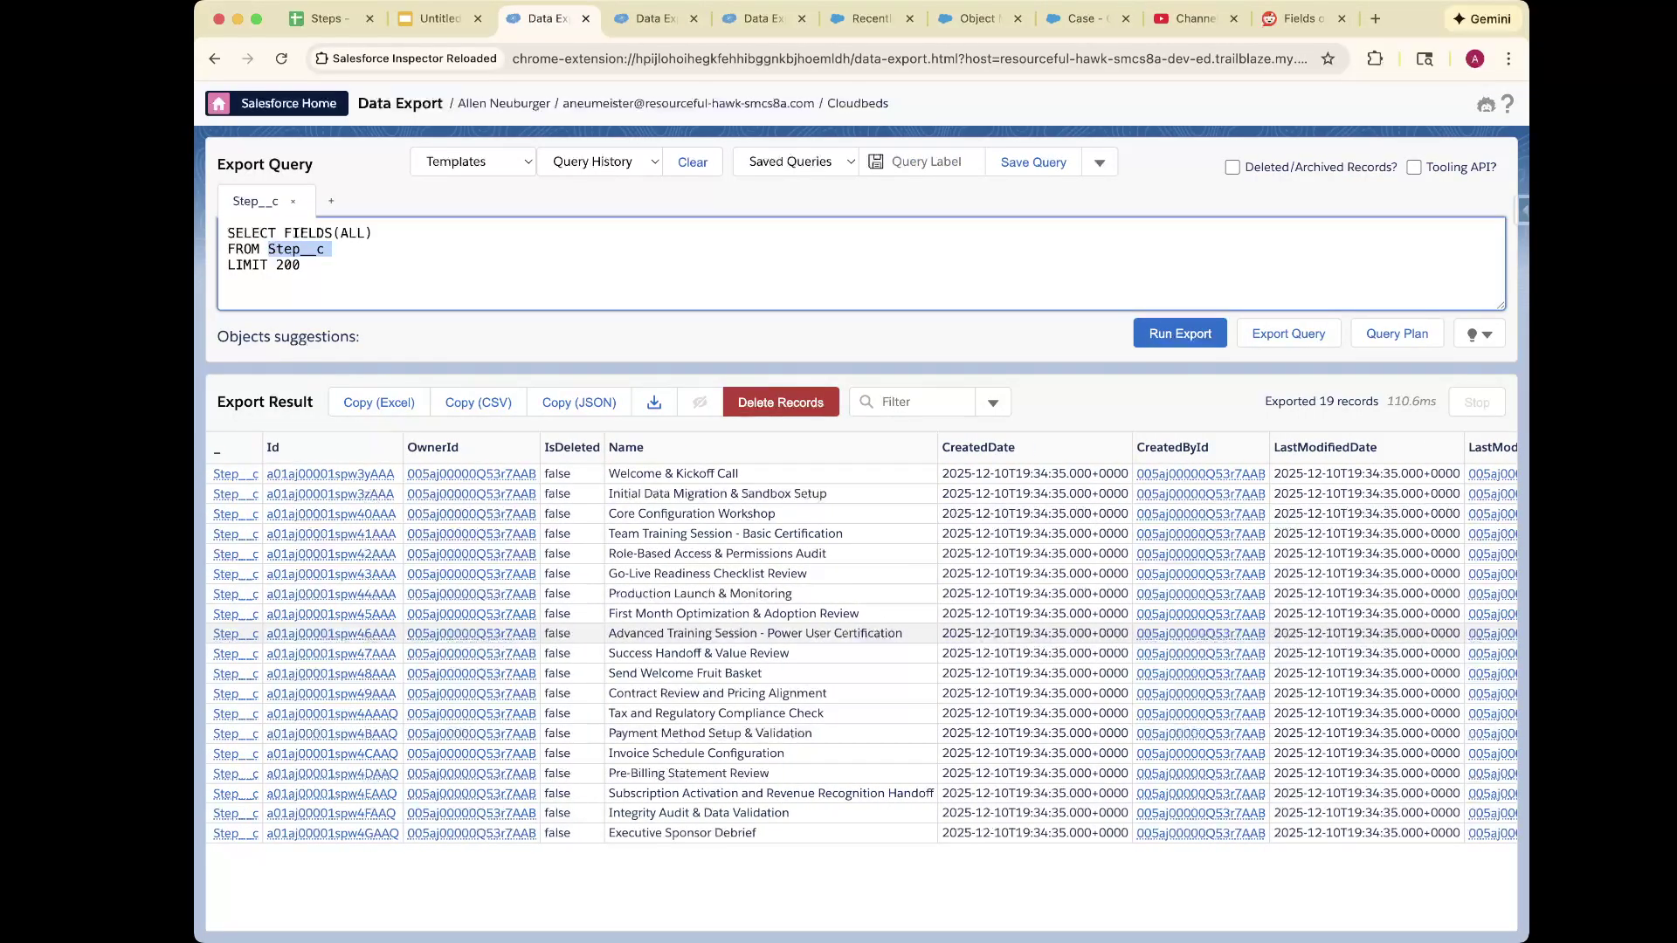
{"action": "scroll", "coordinate": [997, 634], "scroll_direction": "right", "scroll_amount": 5}
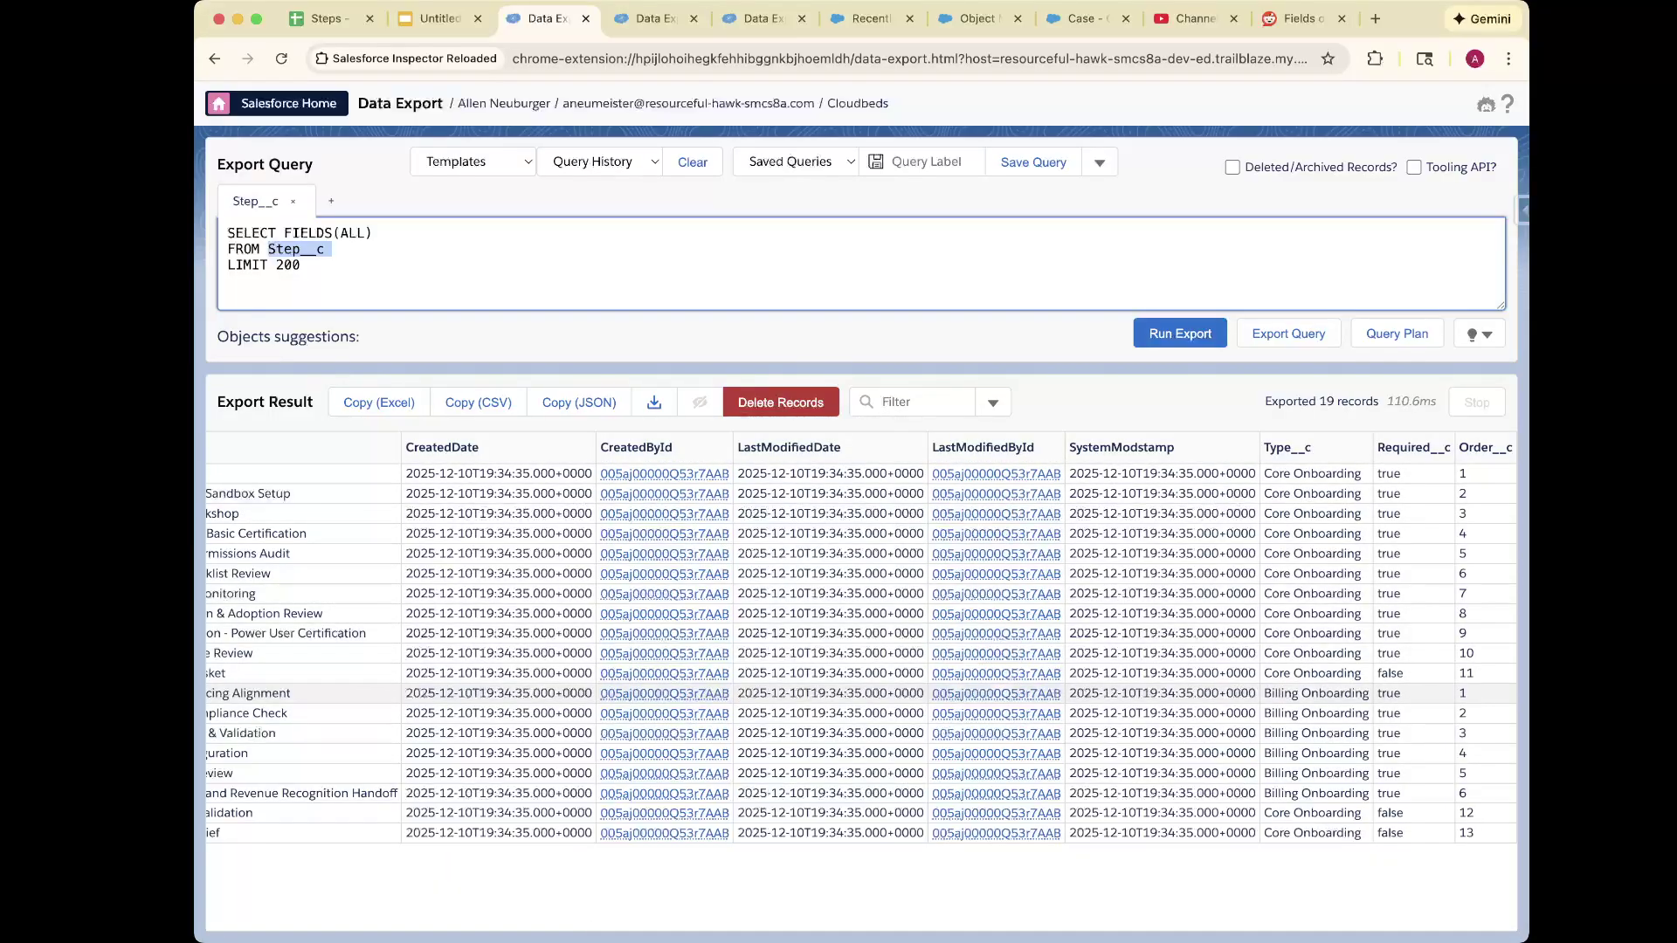
{"action": "triple_click", "coordinate": [1312, 672]}
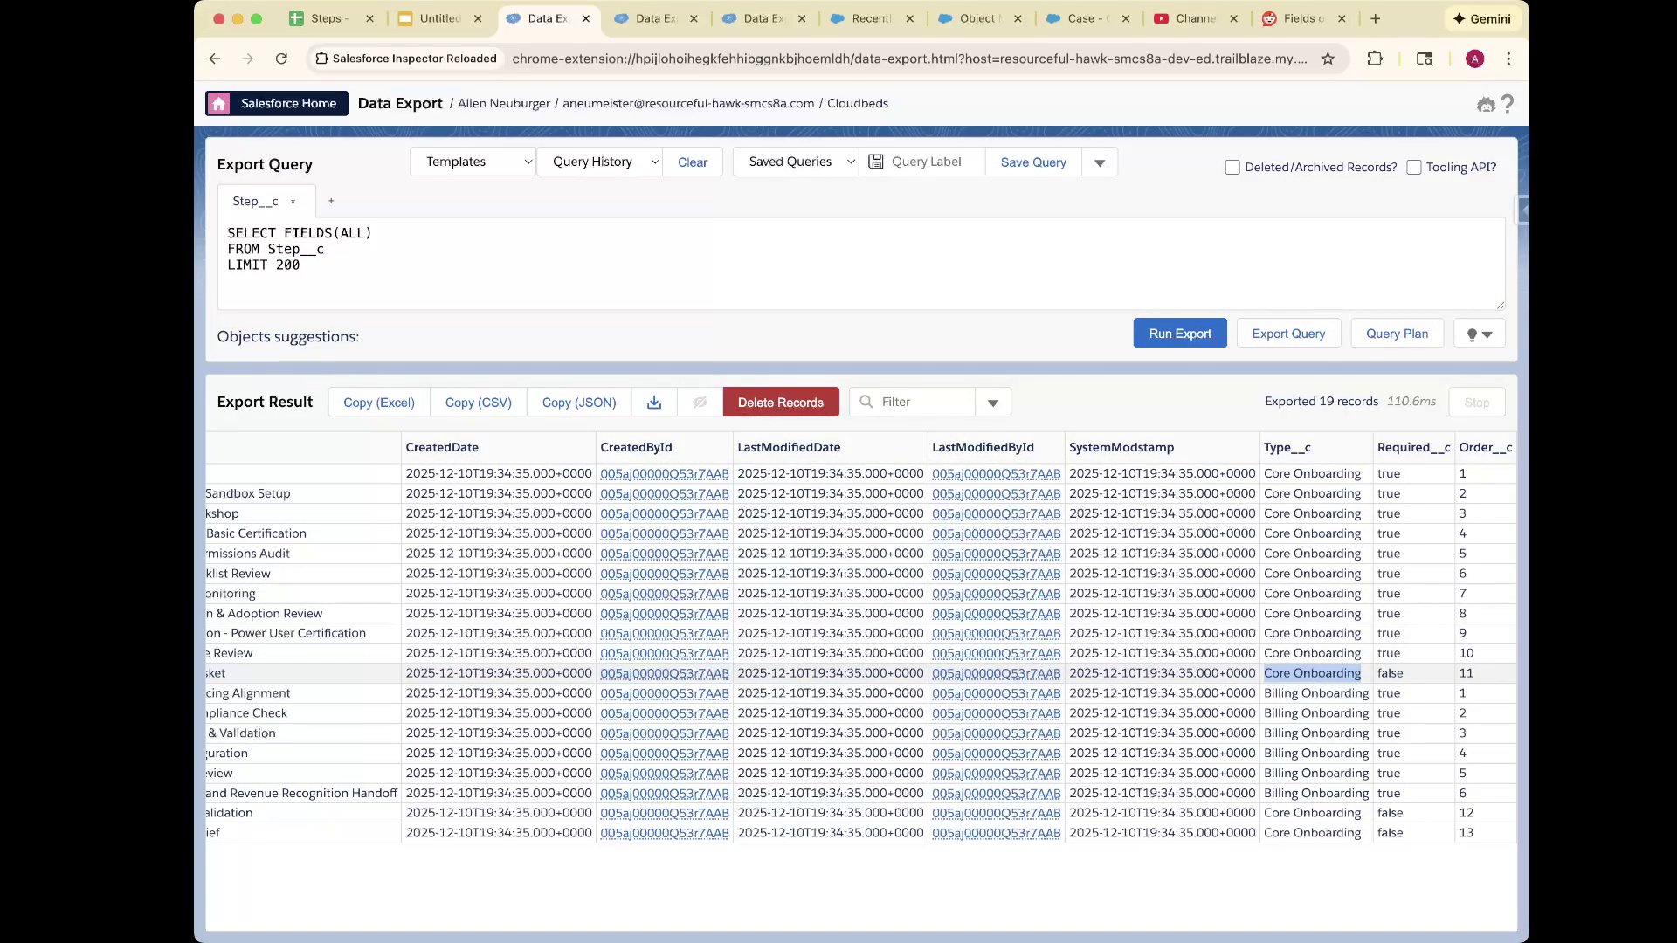
{"action": "triple_click", "coordinate": [1314, 693]}
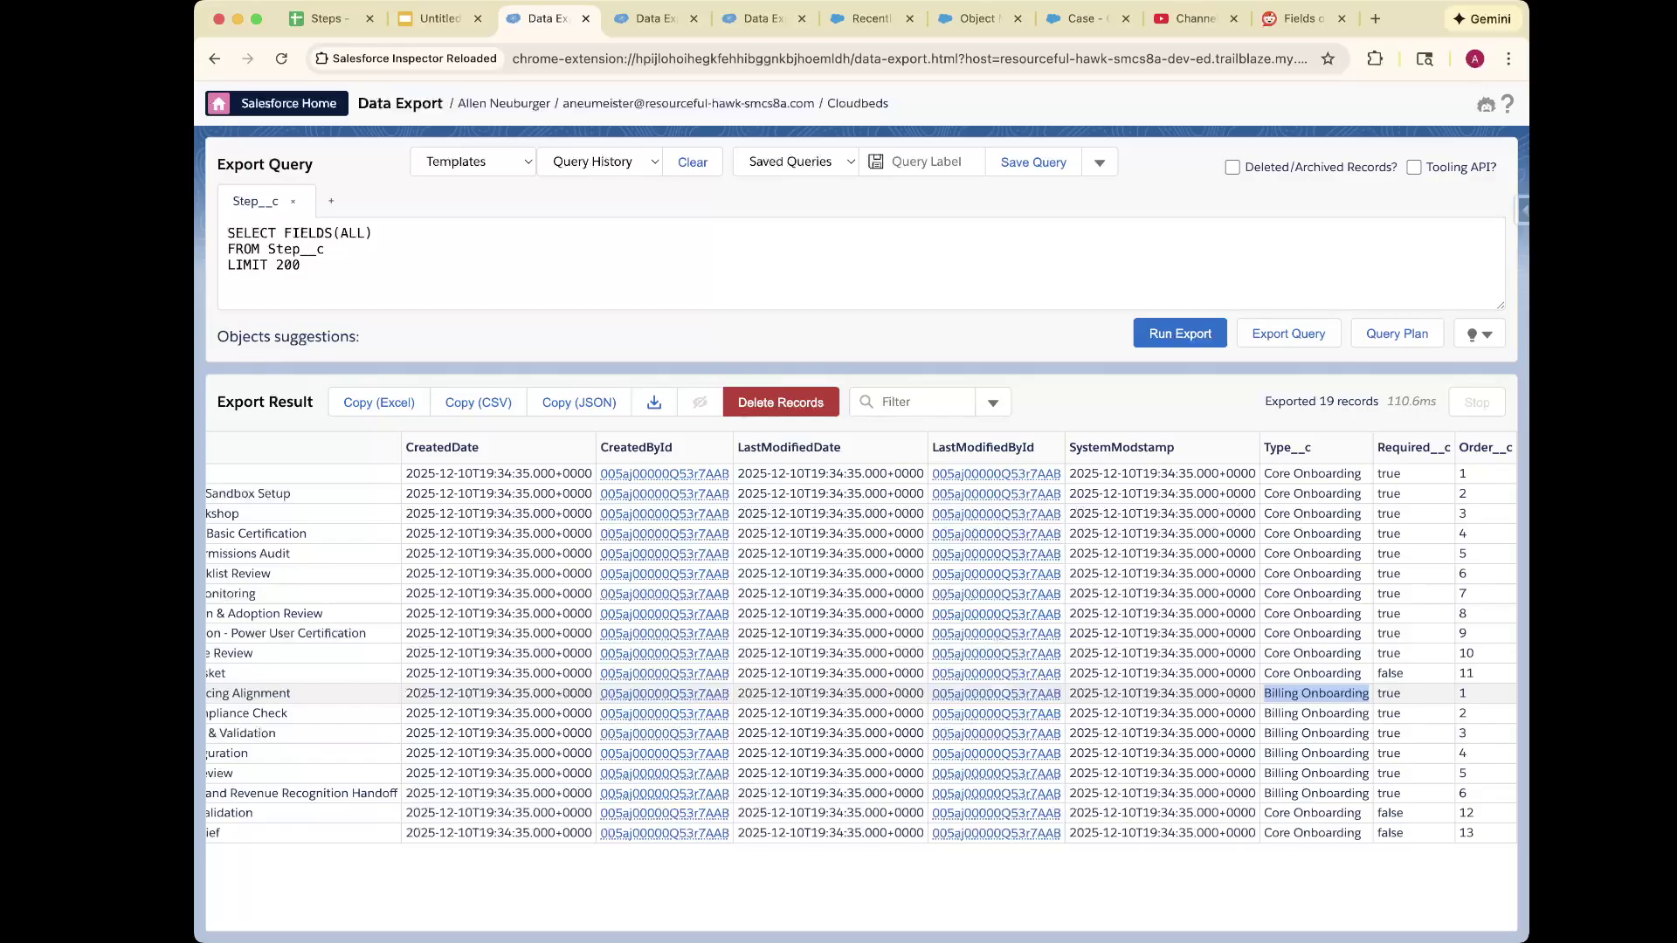
{"action": "scroll", "coordinate": [860, 637], "scroll_direction": "left", "scroll_amount": 5}
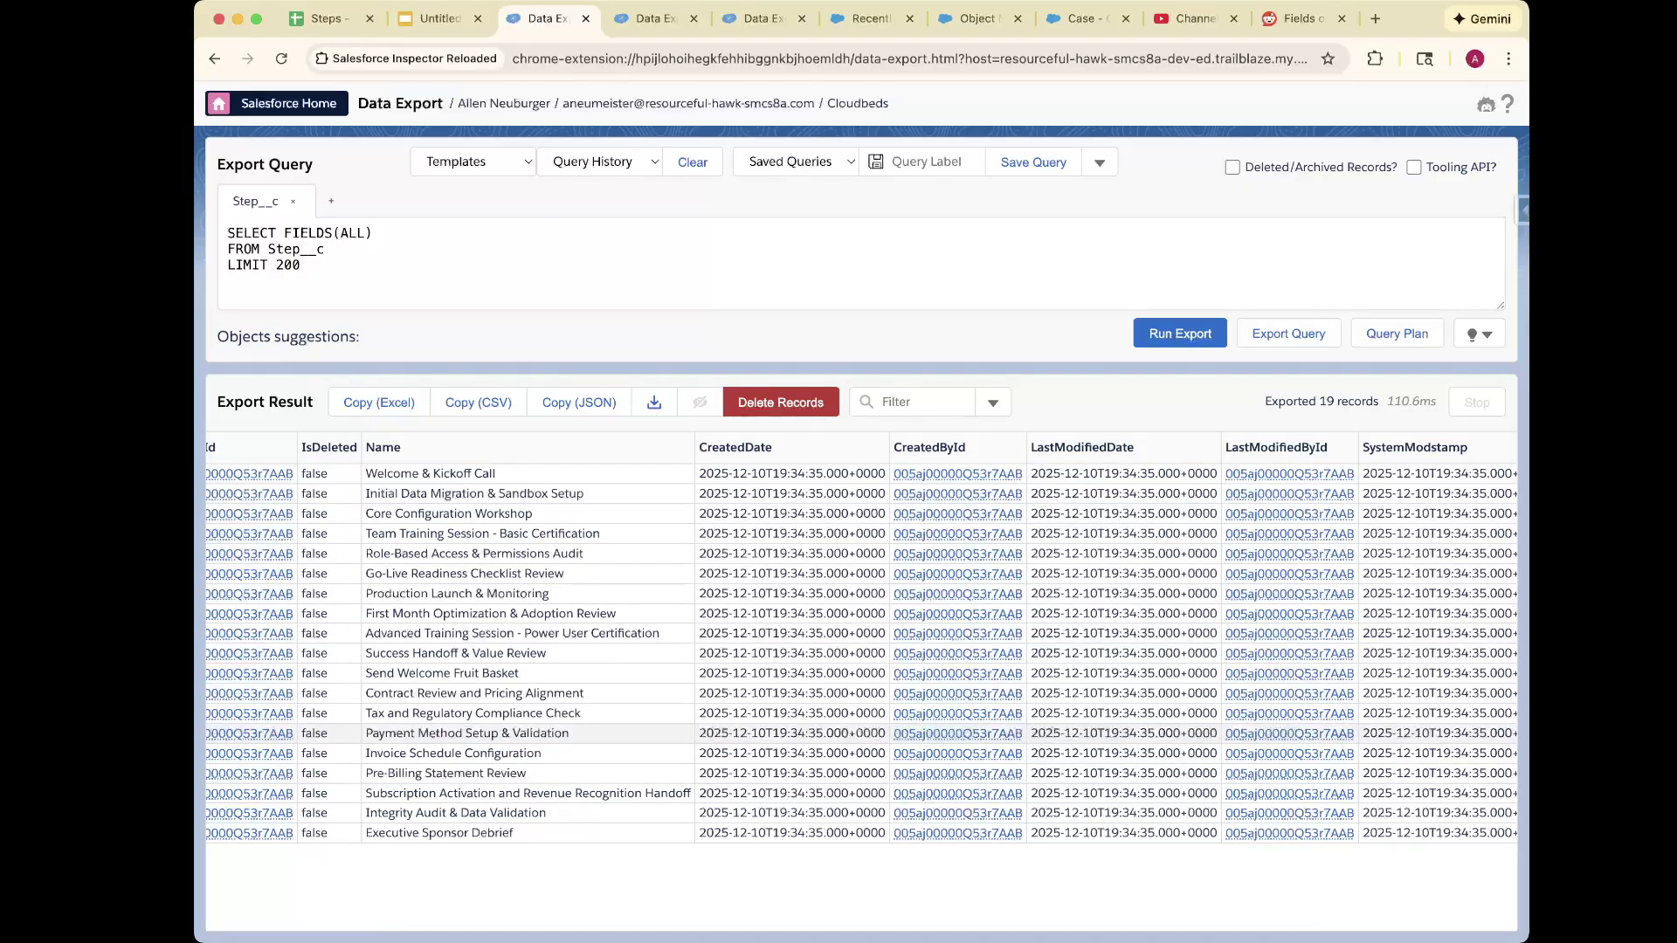
{"action": "scroll", "coordinate": [860, 681], "scroll_direction": "right", "scroll_amount": 5}
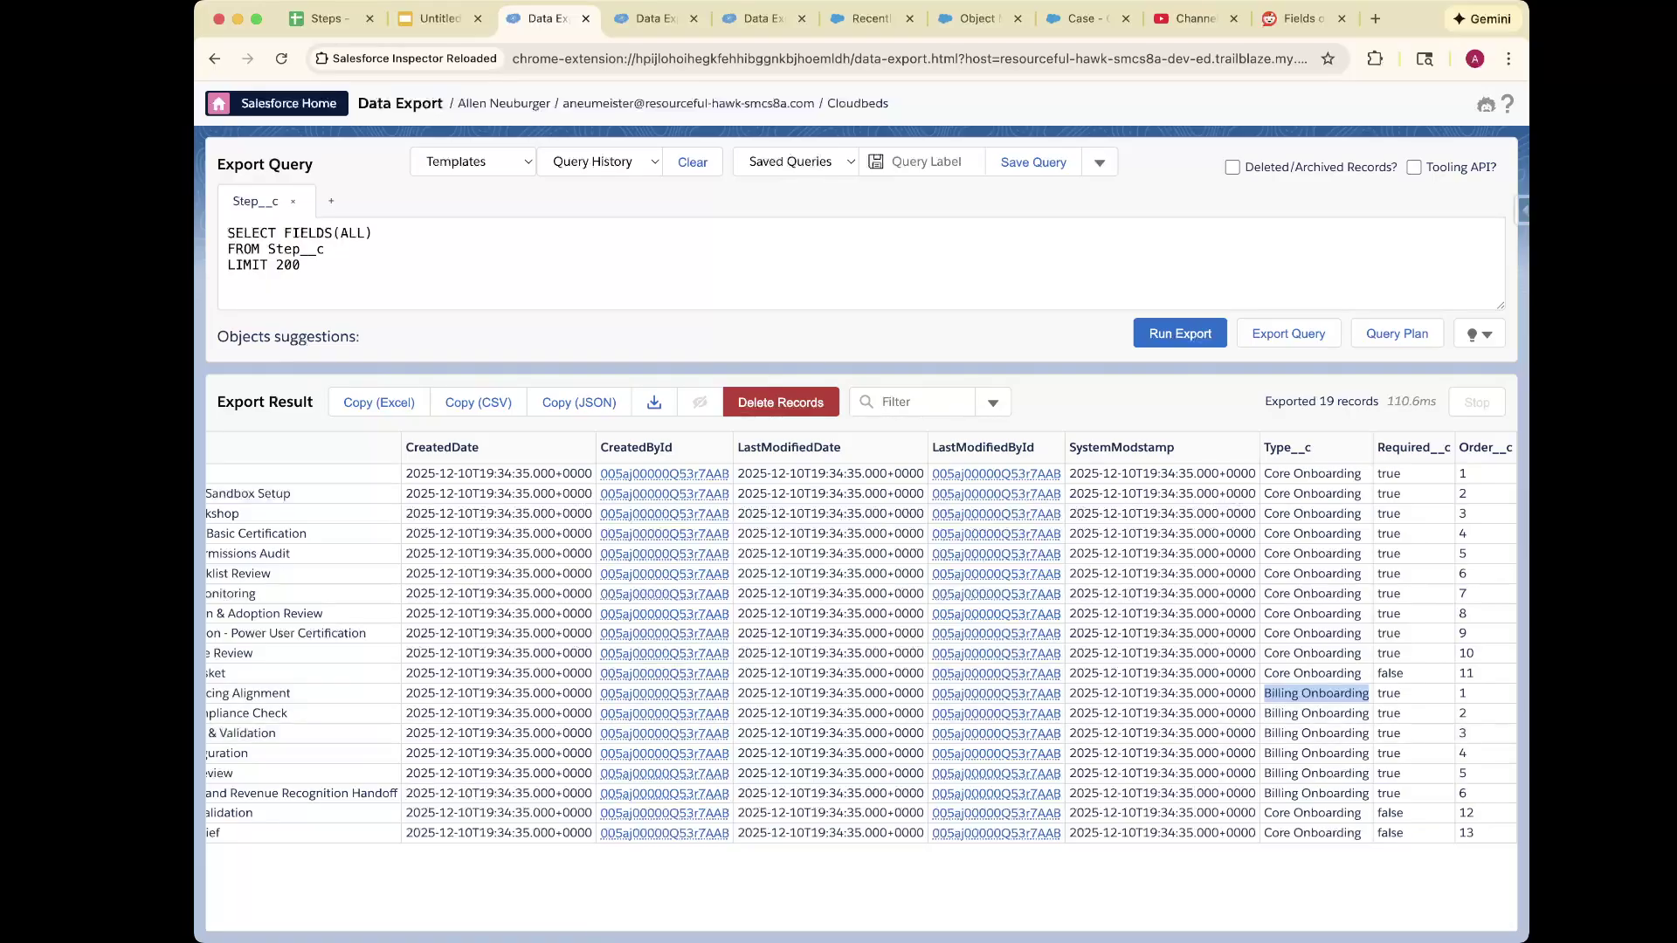
Return to the flow and inspect the Get Steps filter matching the step's Type to the triggering case's Case Type.
{"action": "left_click", "coordinate": [1084, 19]}
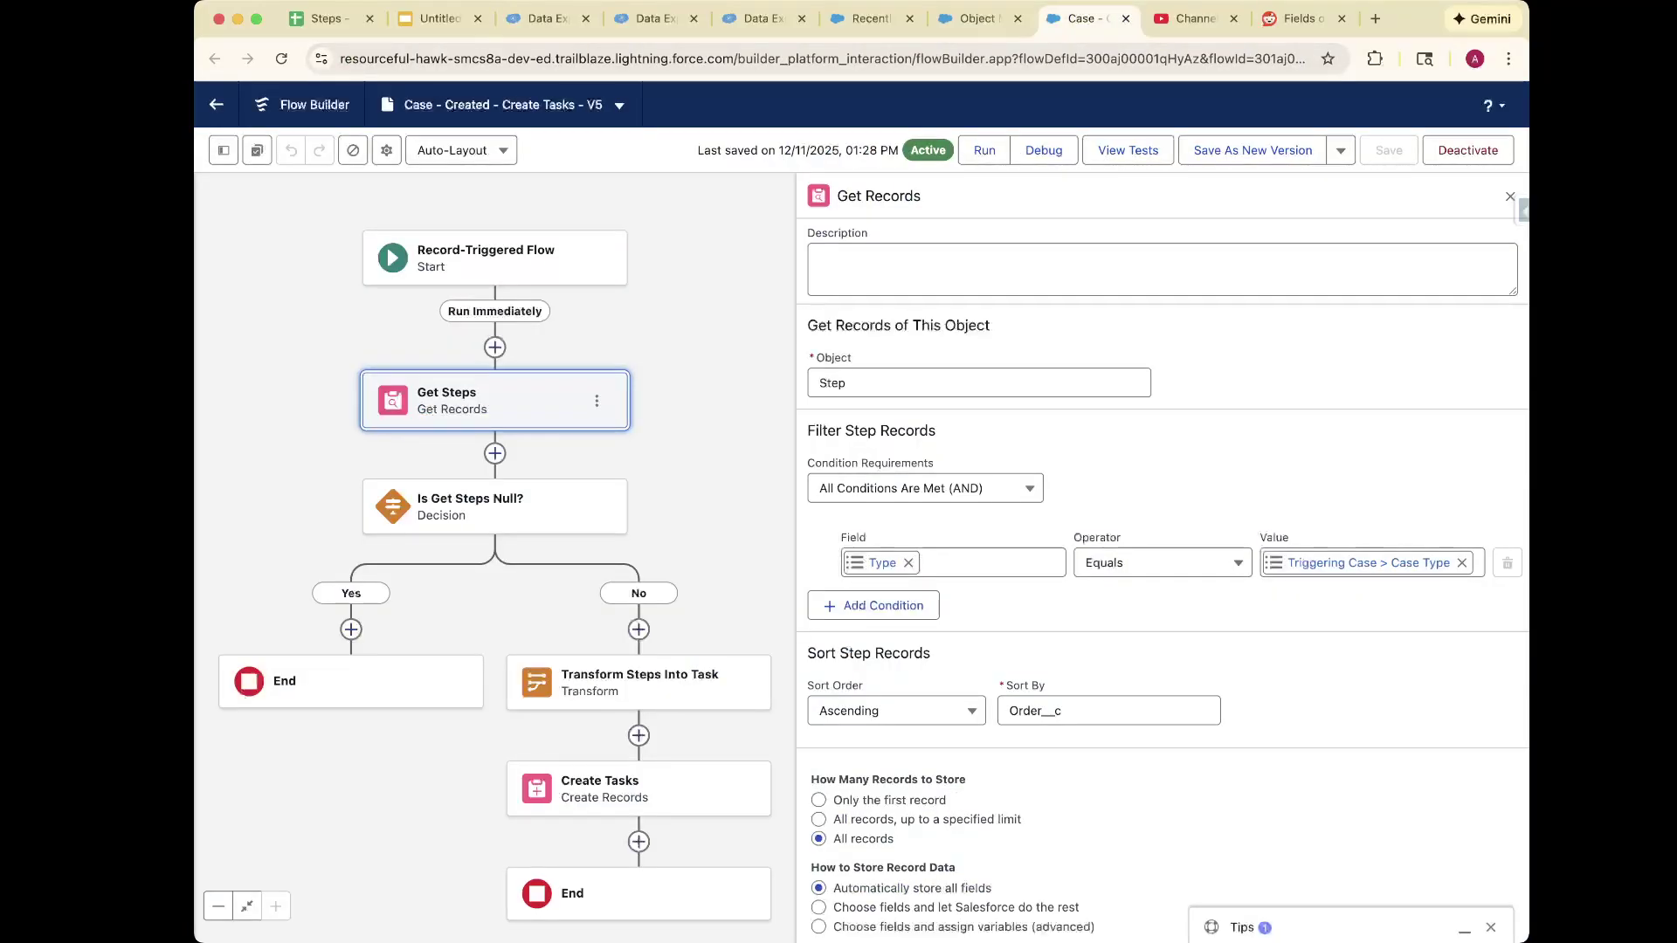
{"action": "left_click", "coordinate": [883, 564]}
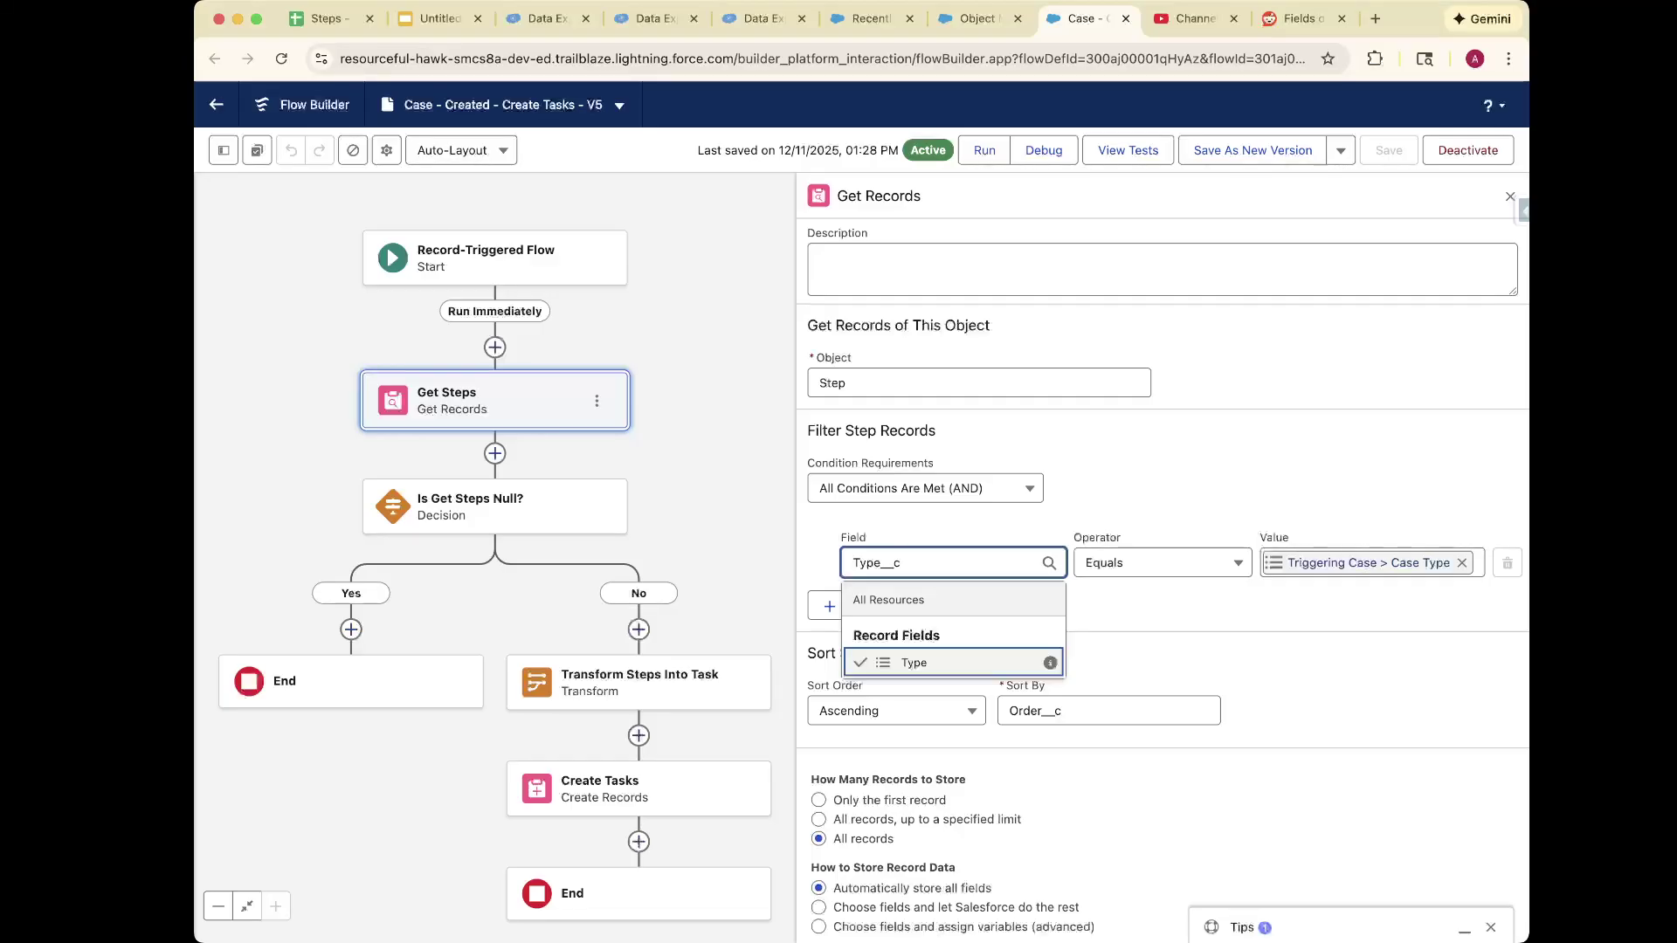
{"action": "left_click", "coordinate": [1361, 563]}
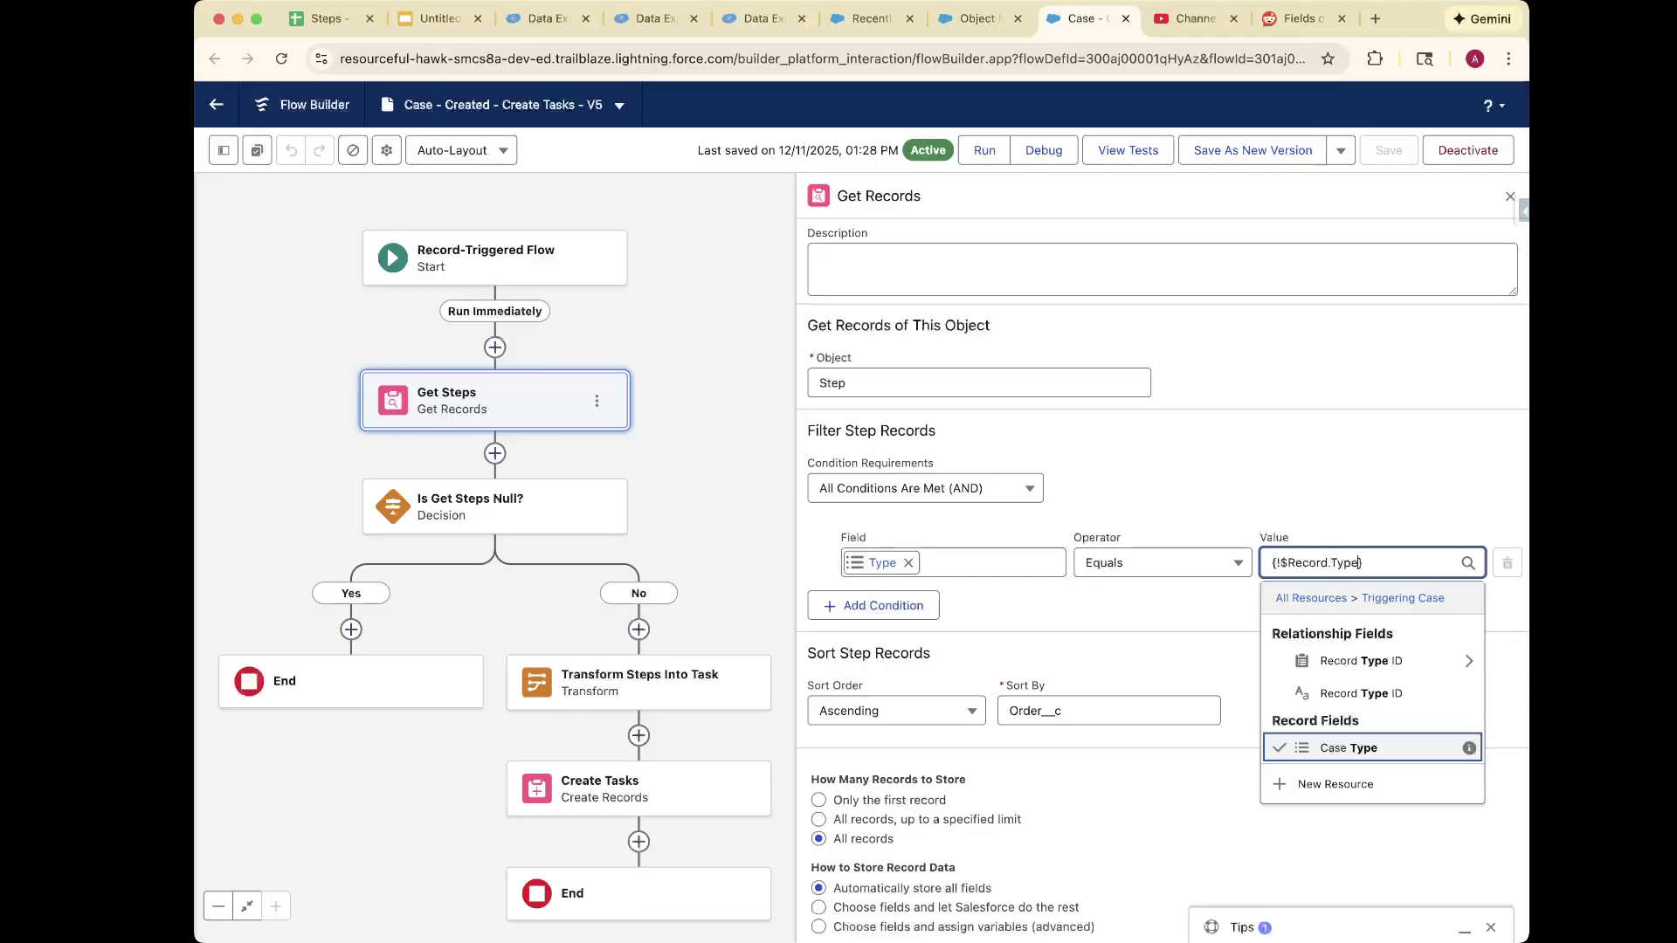
{"action": "mouse_move", "coordinate": [1469, 748]}
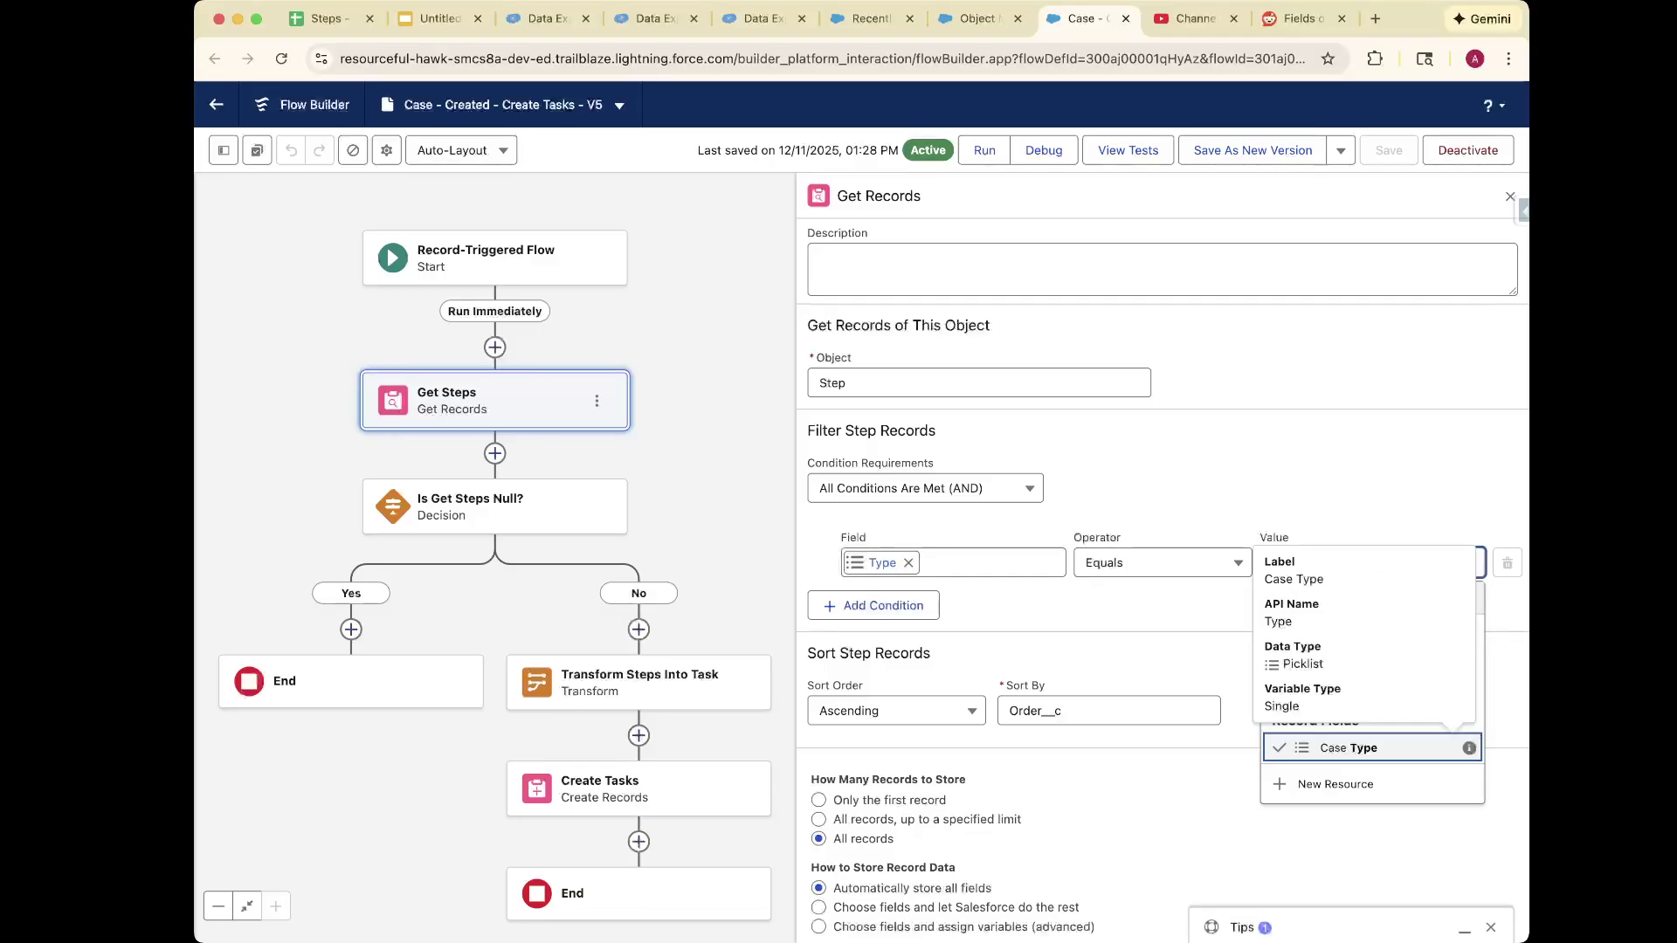
{"action": "left_click", "coordinate": [1363, 748]}
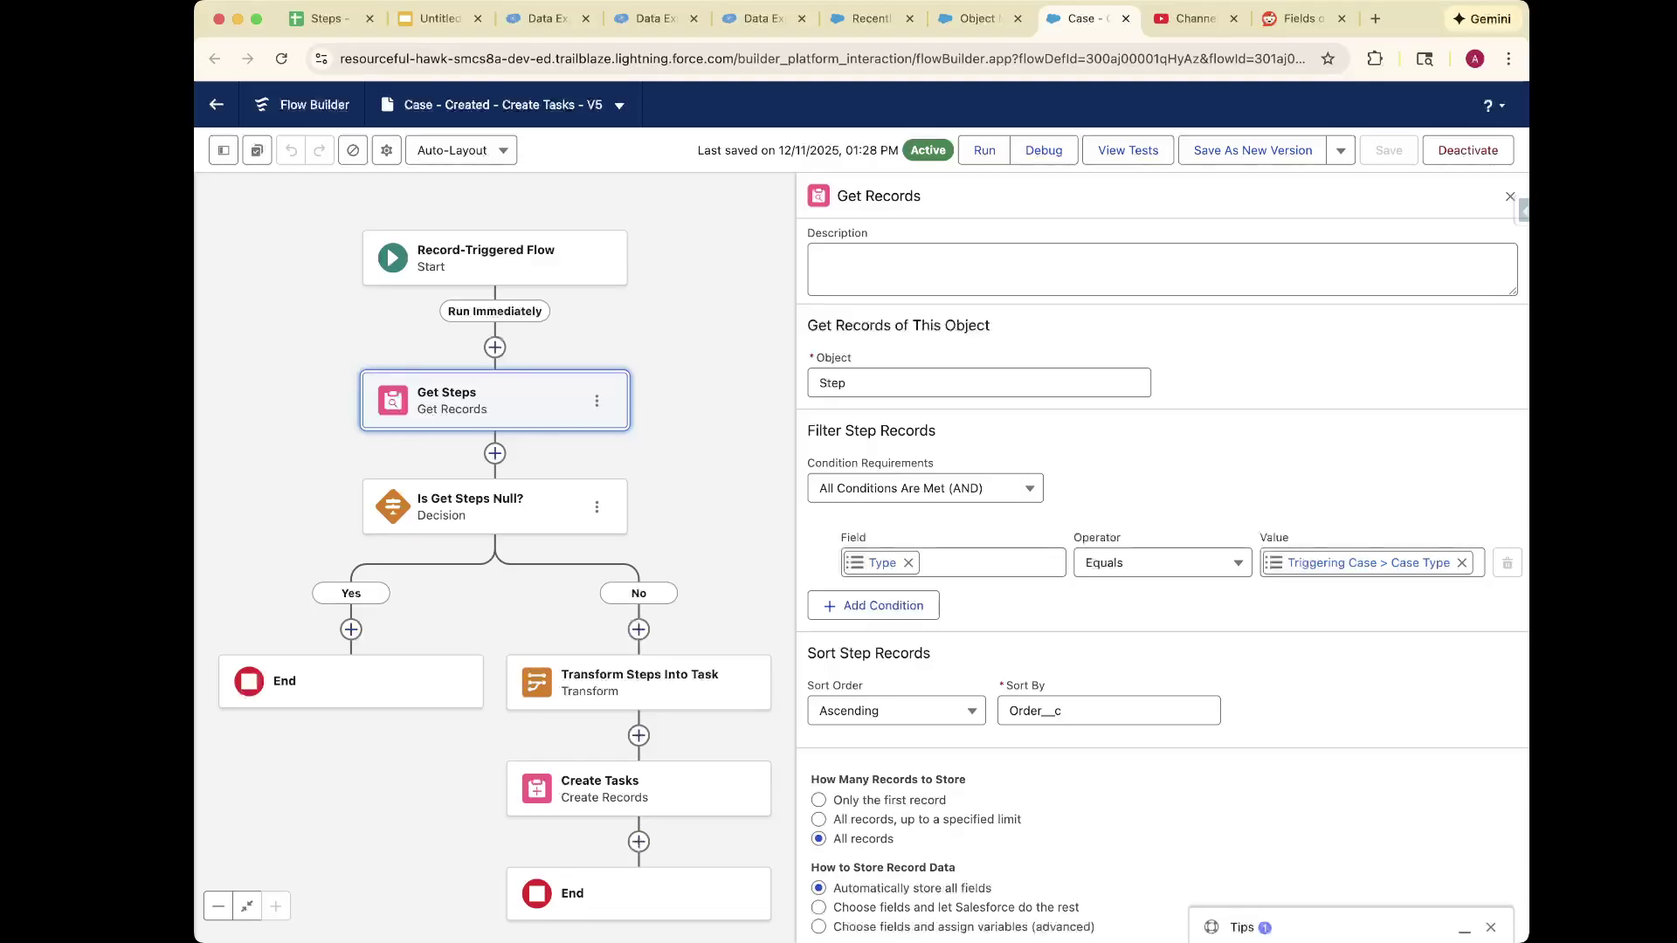
Review the "Is Get Steps Null?" decision and its branches alongside the Get Steps element, and close the element details.
{"action": "left_click", "coordinate": [472, 506]}
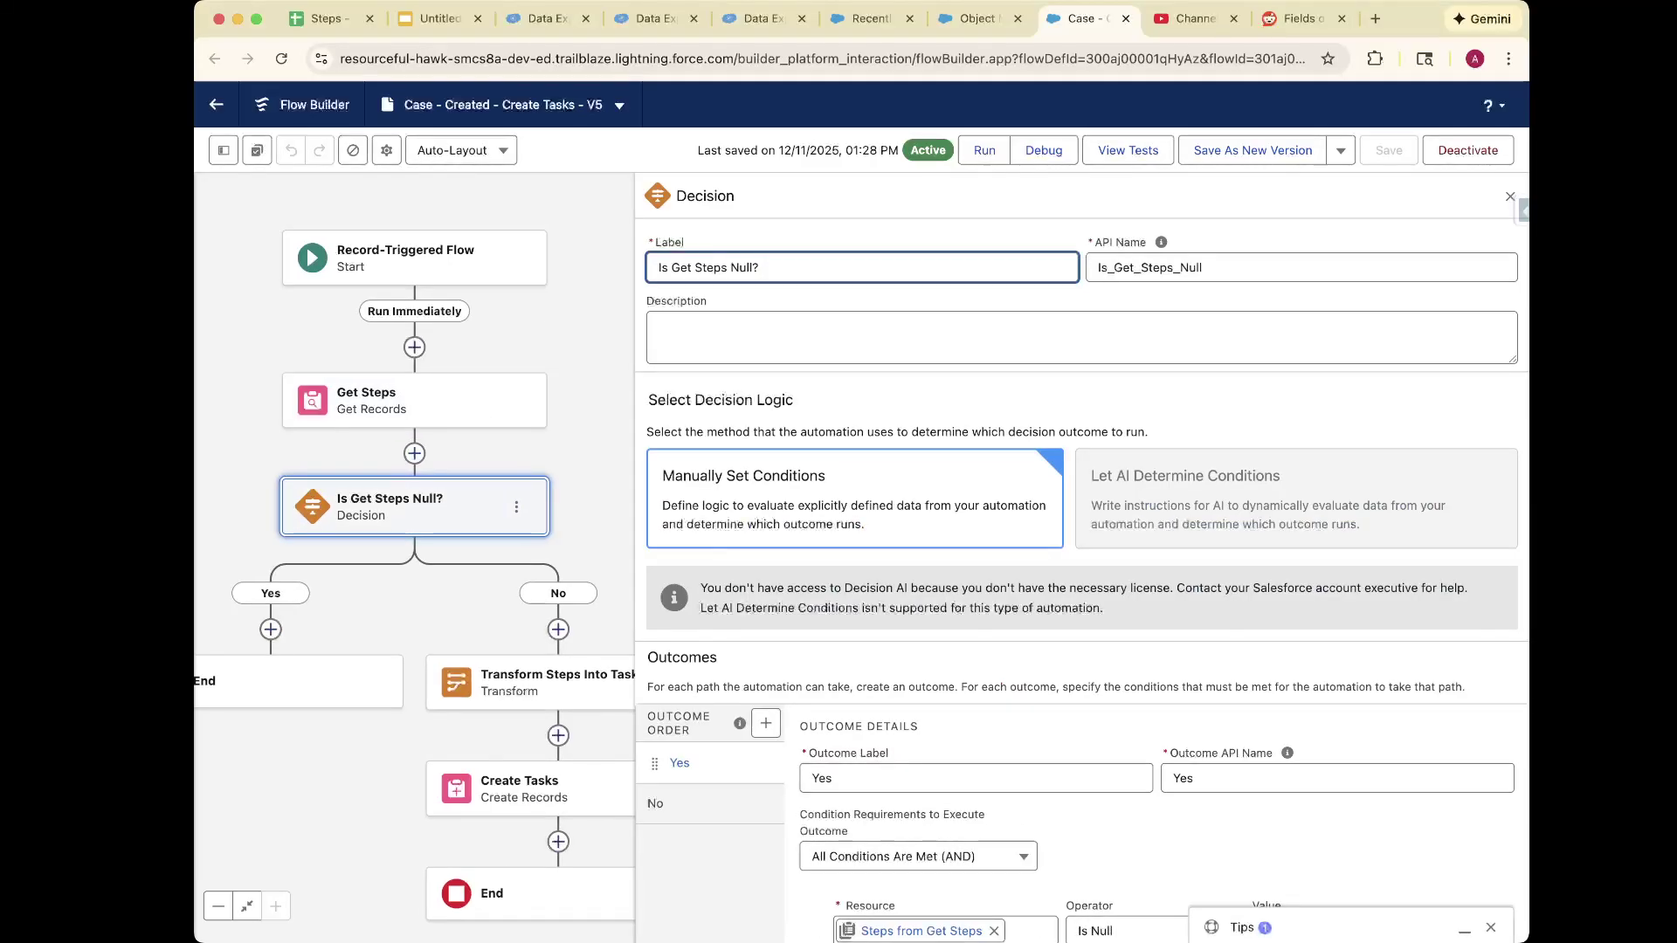
{"action": "left_click_drag", "start_coordinate": [358, 769], "coordinate": [414, 687]}
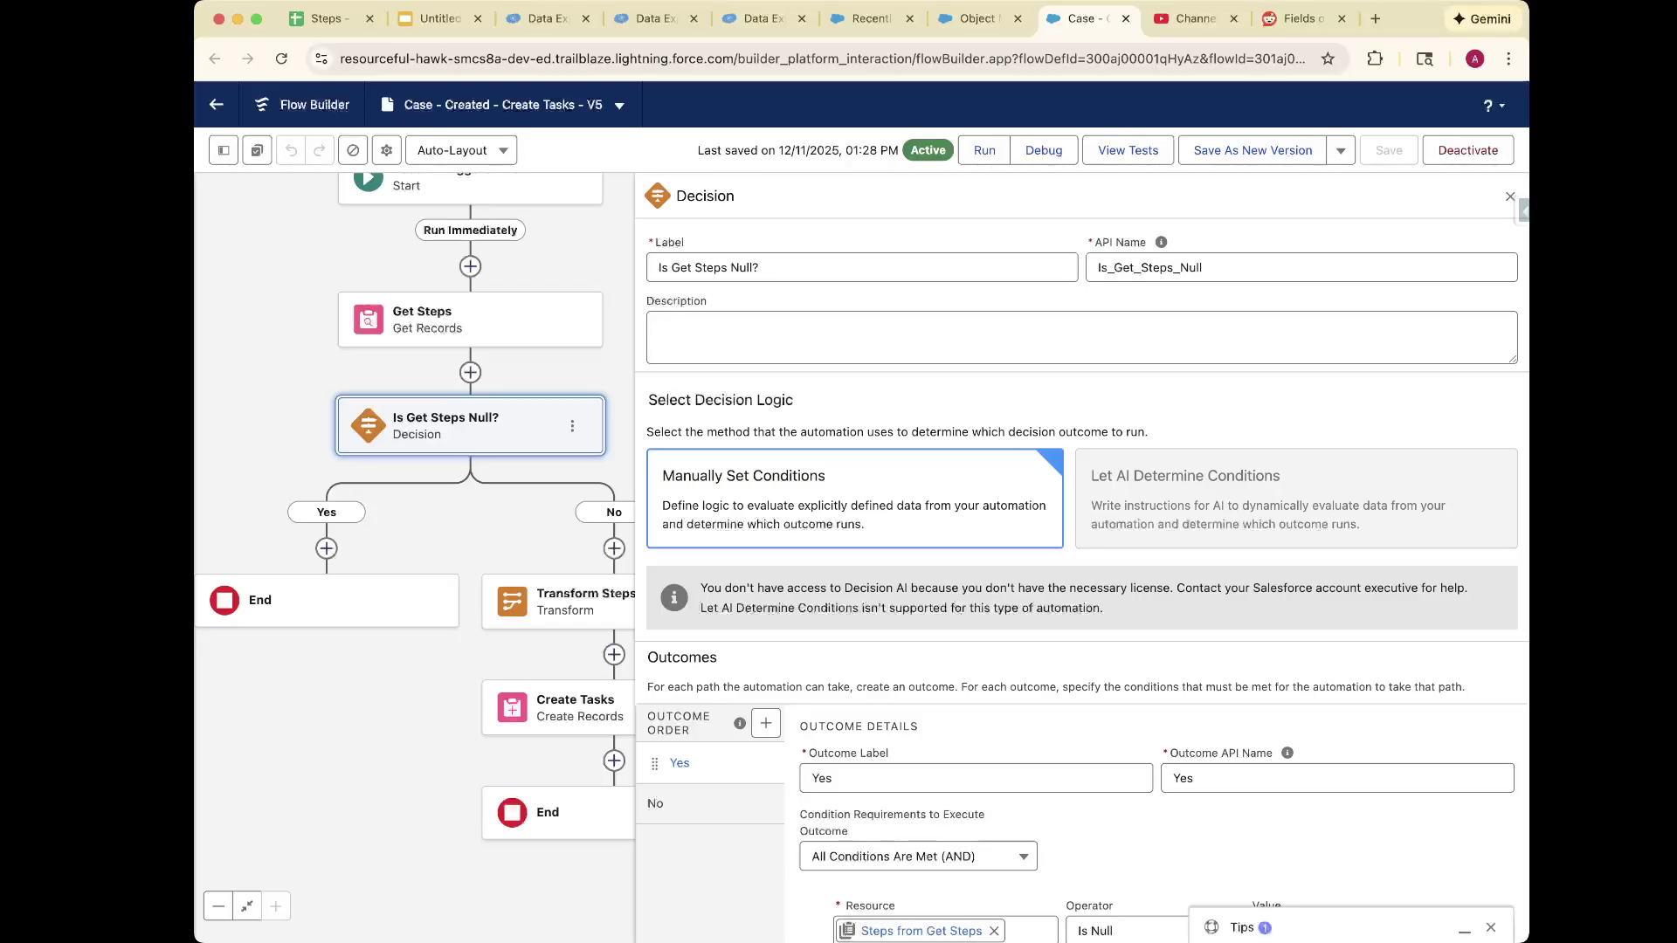
{"action": "scroll", "coordinate": [415, 525], "scroll_direction": "up", "scroll_amount": 2}
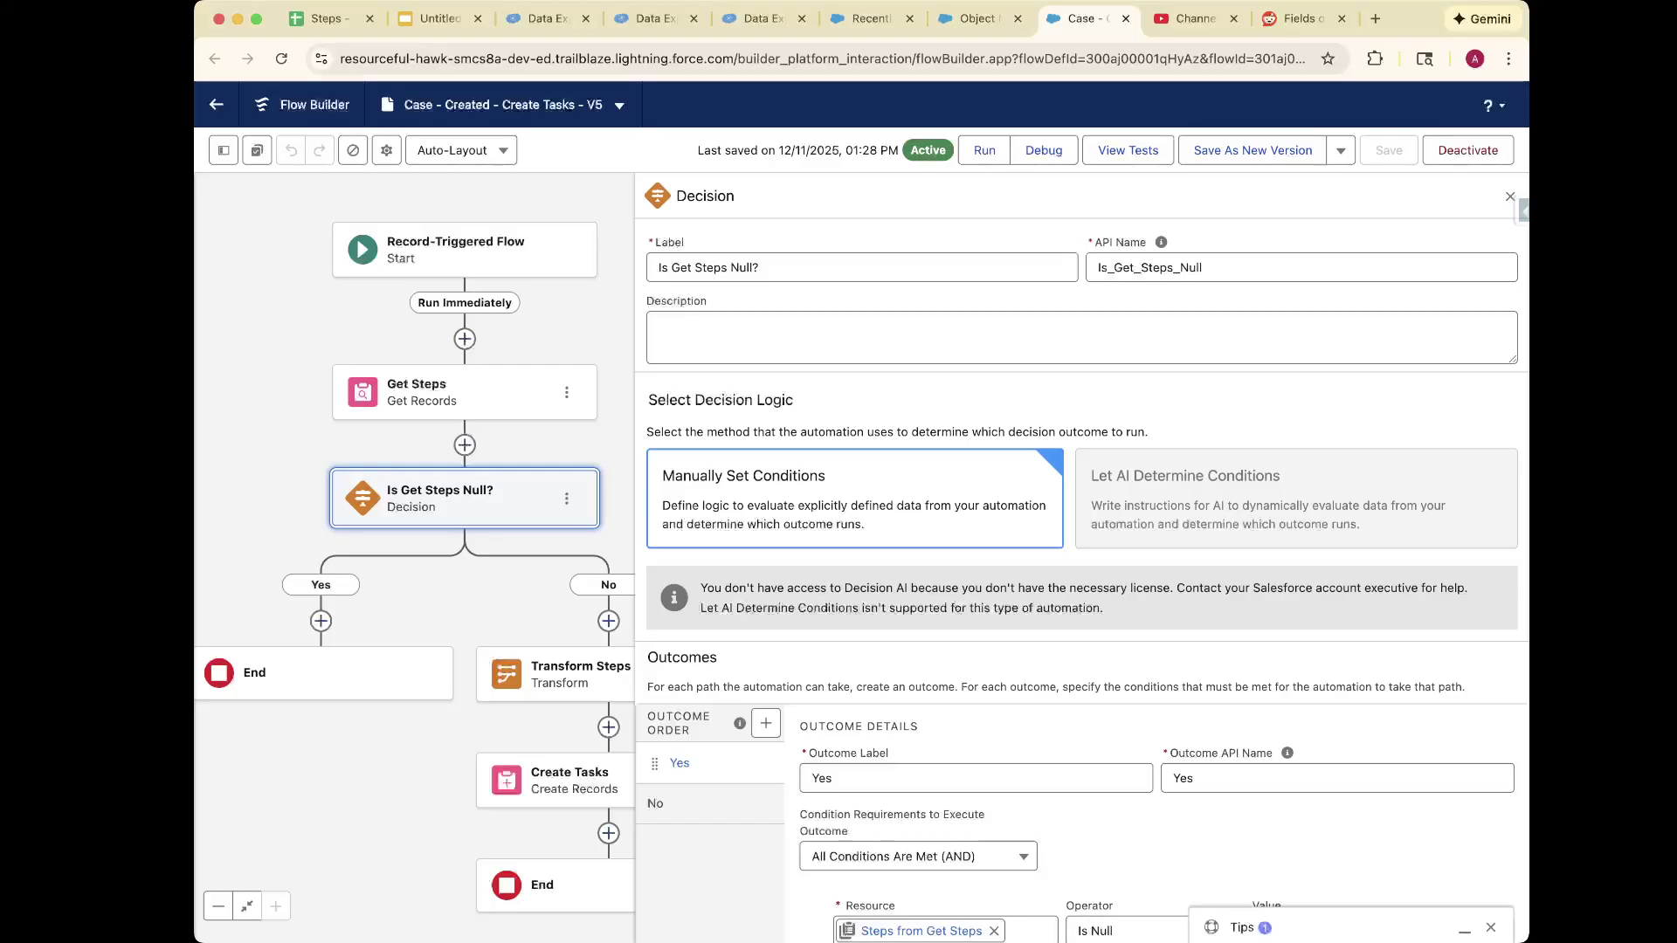
{"action": "left_click", "coordinate": [437, 392]}
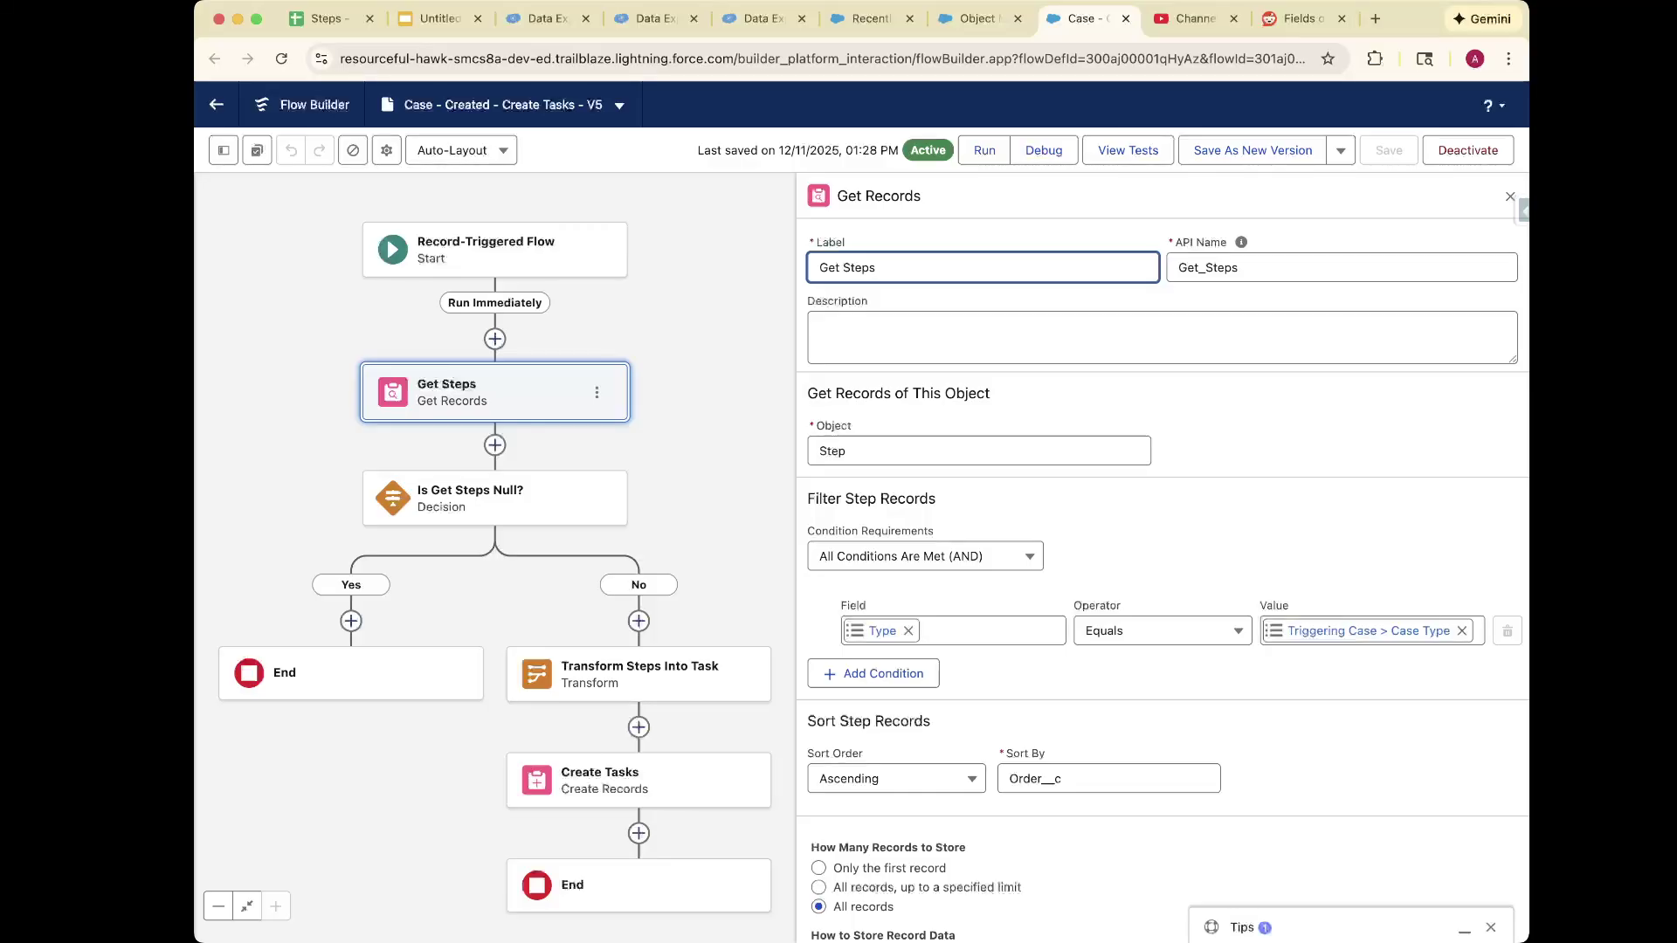
{"action": "left_click", "coordinate": [494, 498]}
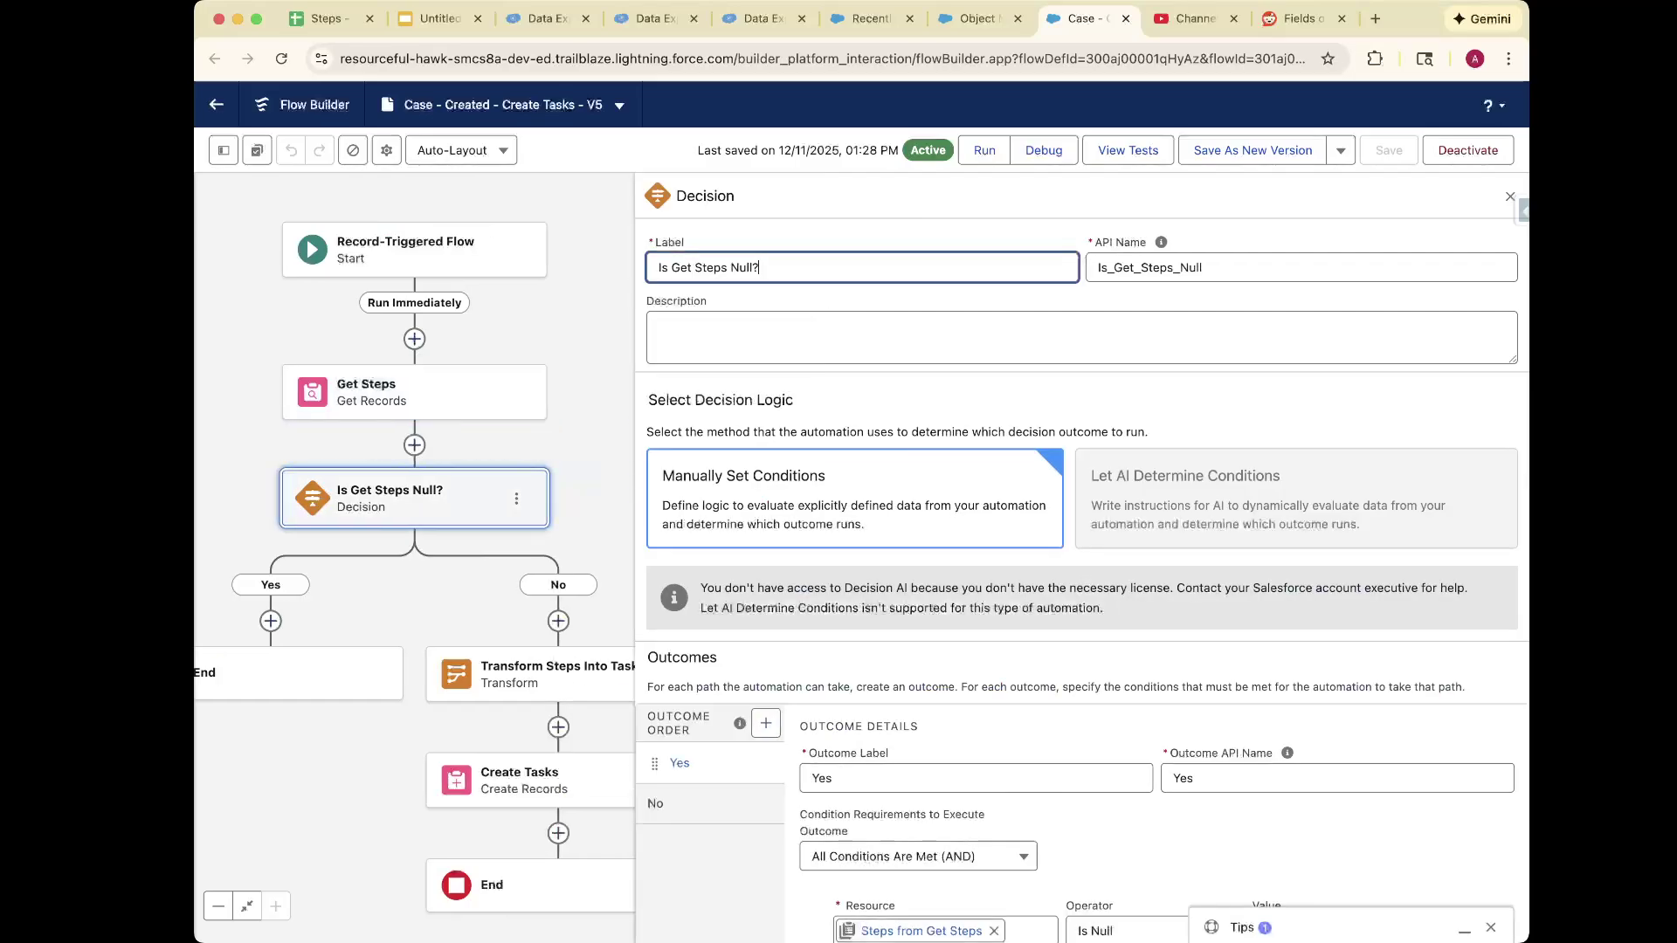
{"action": "left_click", "coordinate": [1509, 196]}
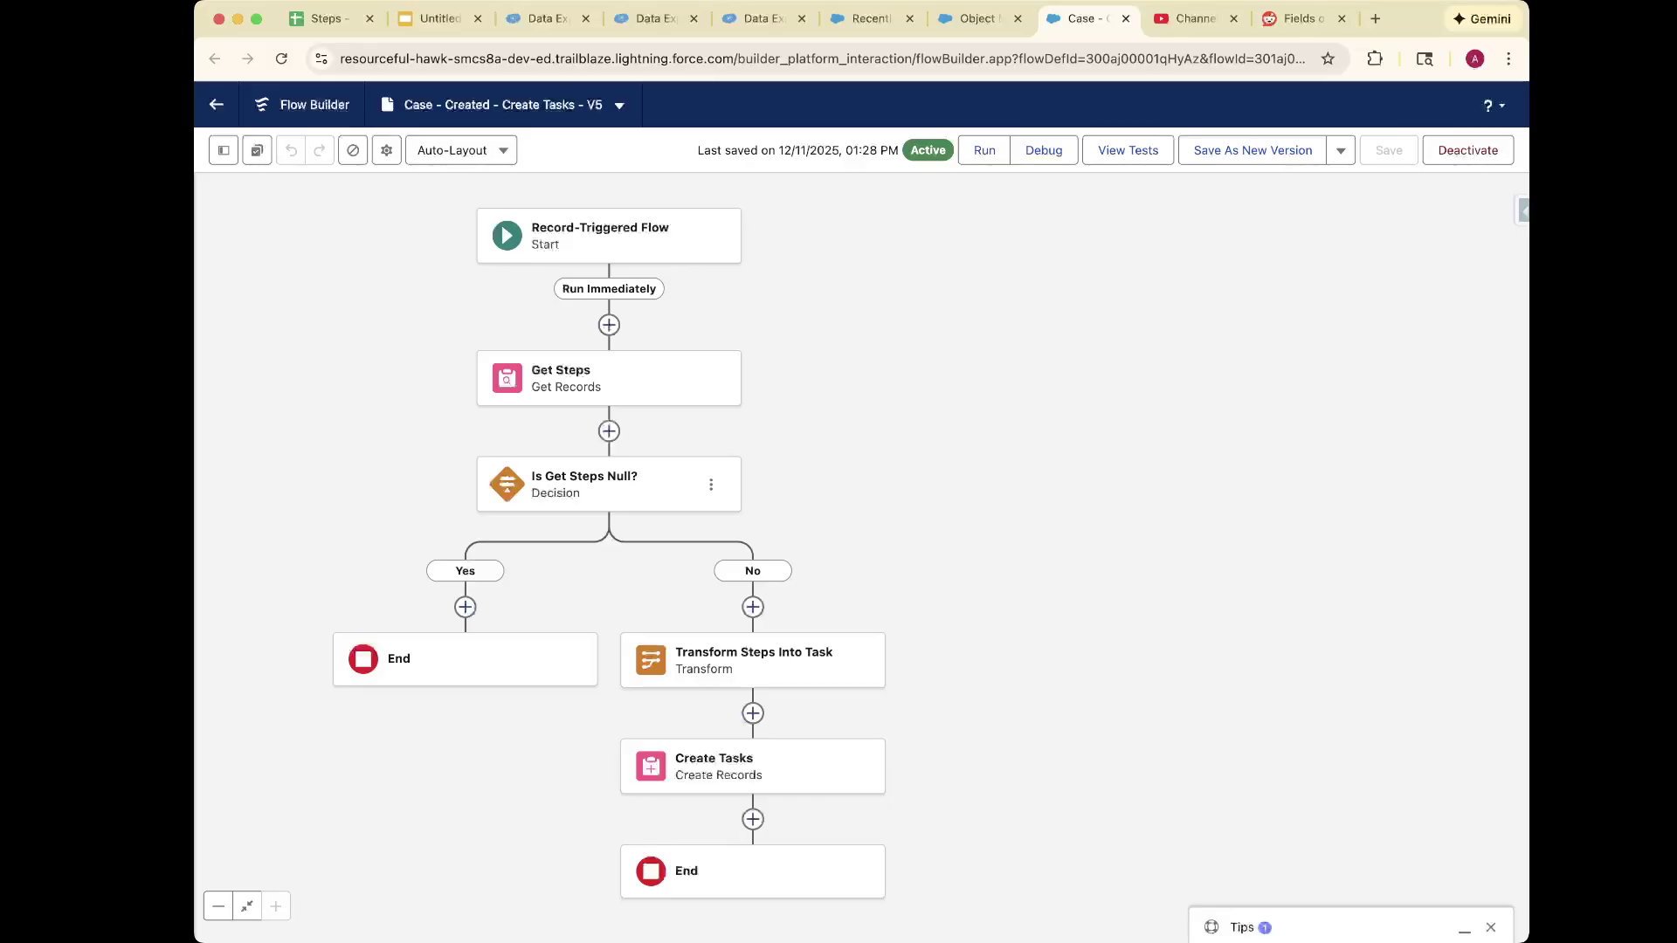
Reopen the "Is Get Steps Null?" decision and examine the Yes outcome's condition and its Get Steps resource.
{"action": "left_click", "coordinate": [609, 484]}
{"action": "scroll", "coordinate": [1082, 576], "scroll_direction": "down", "scroll_amount": 1}
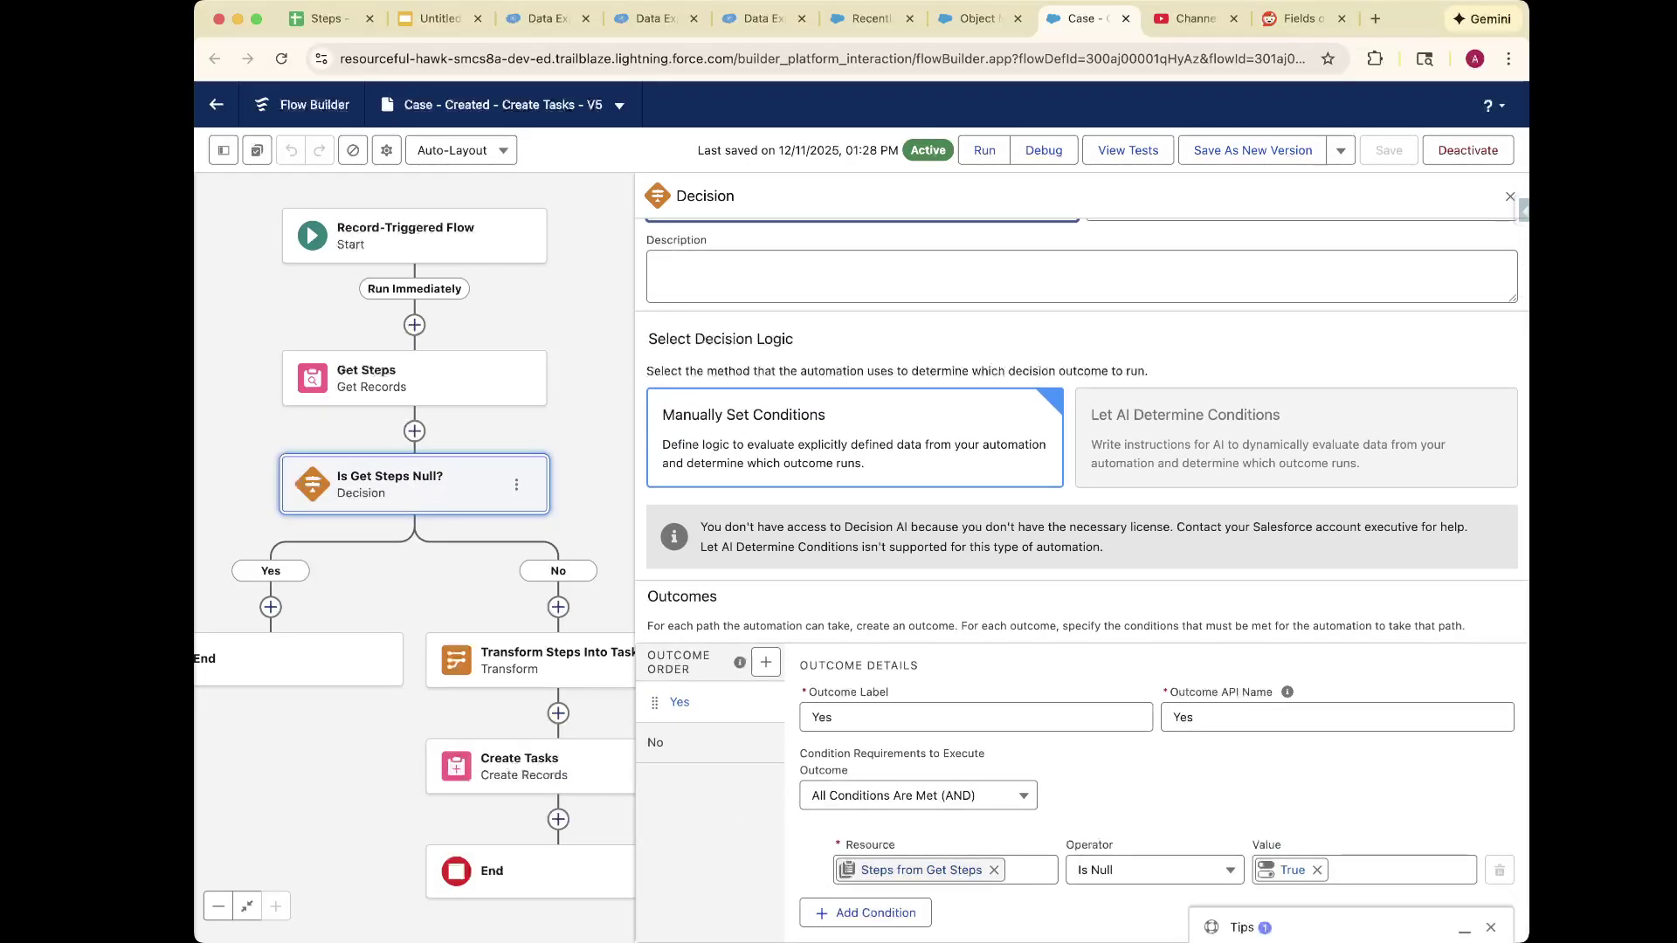
{"action": "left_click", "coordinate": [922, 870]}
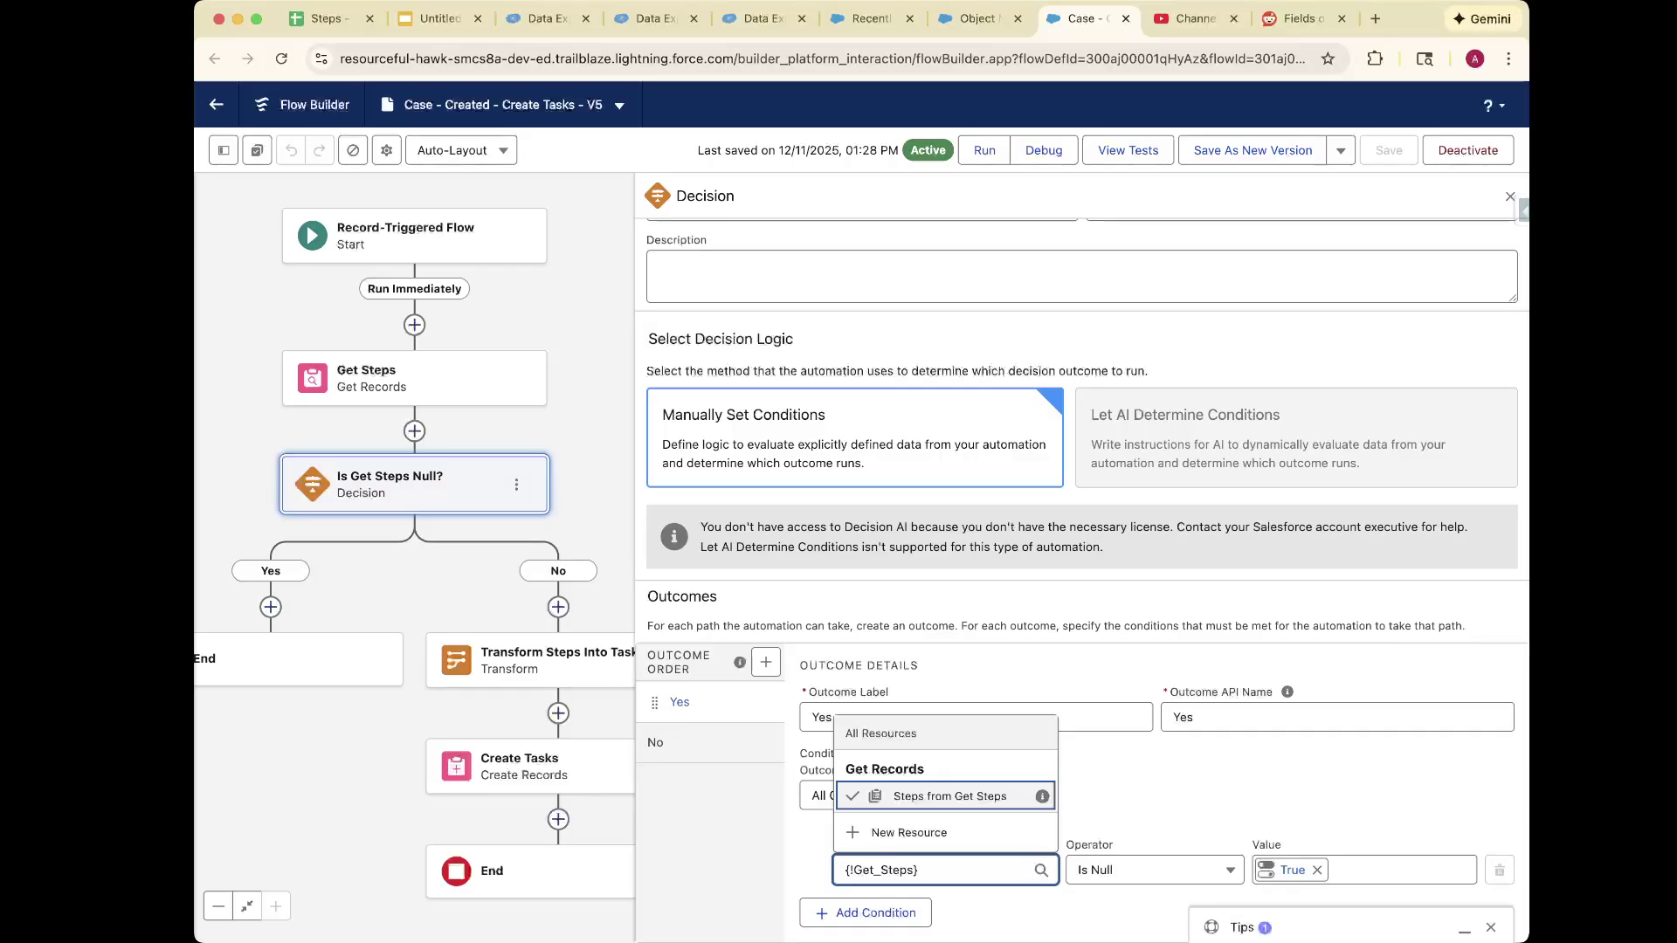
{"action": "key", "text": "Return"}
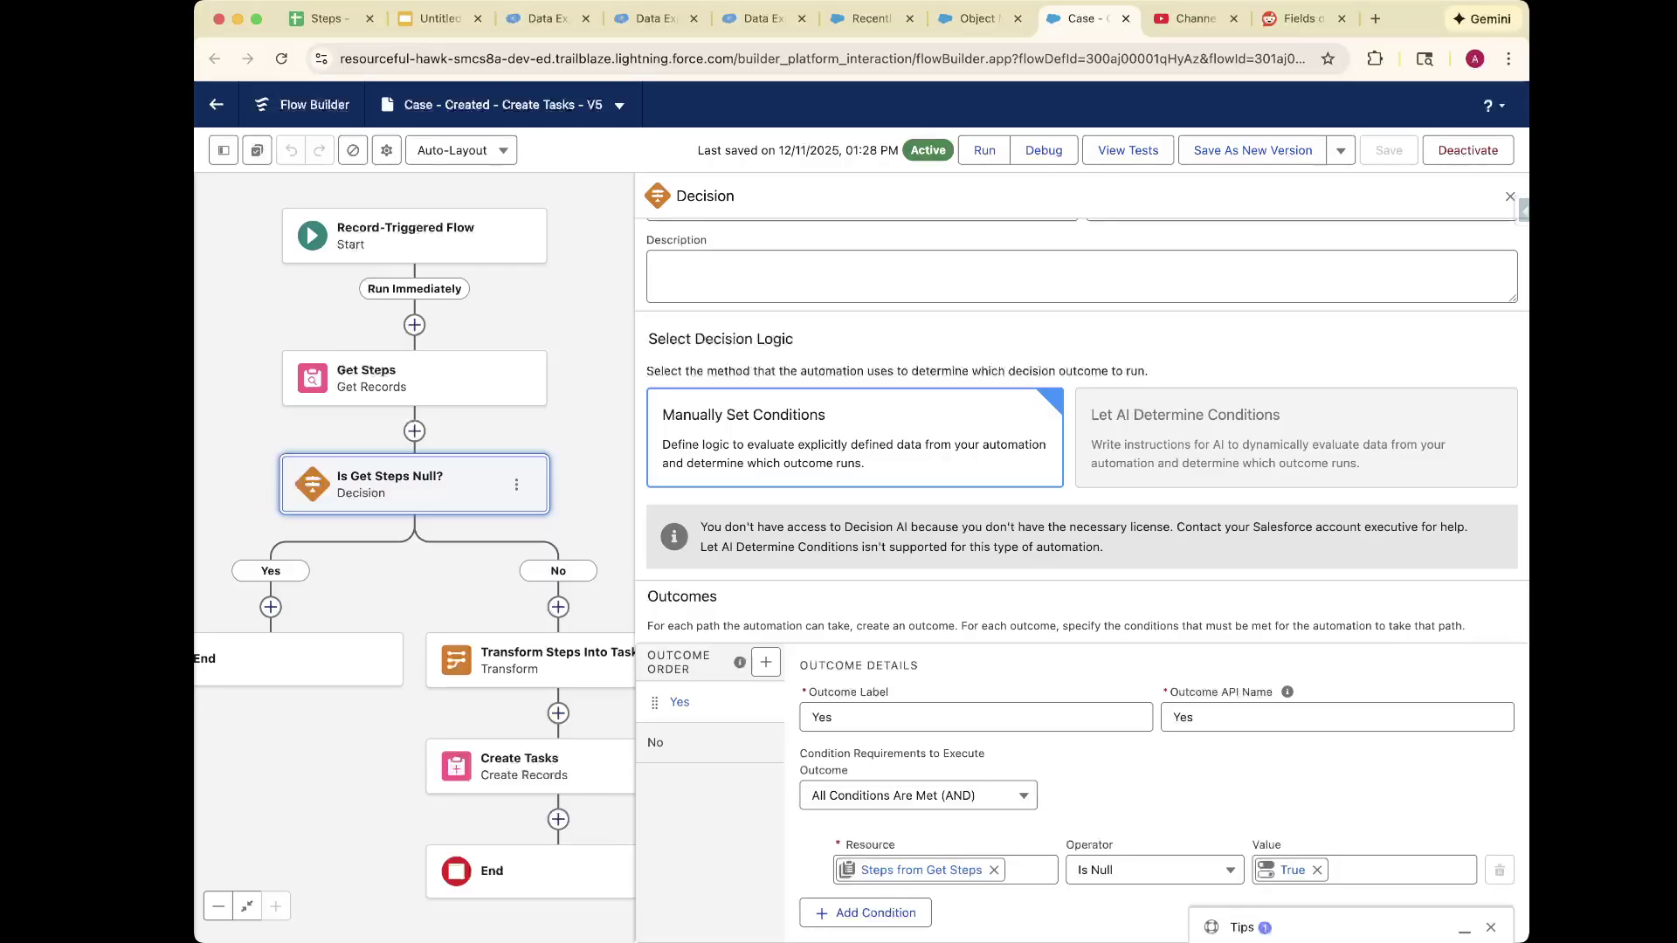
Close the decision details and open the Transform Steps Into Task element on the No branch.
{"action": "left_click", "coordinate": [1510, 195]}
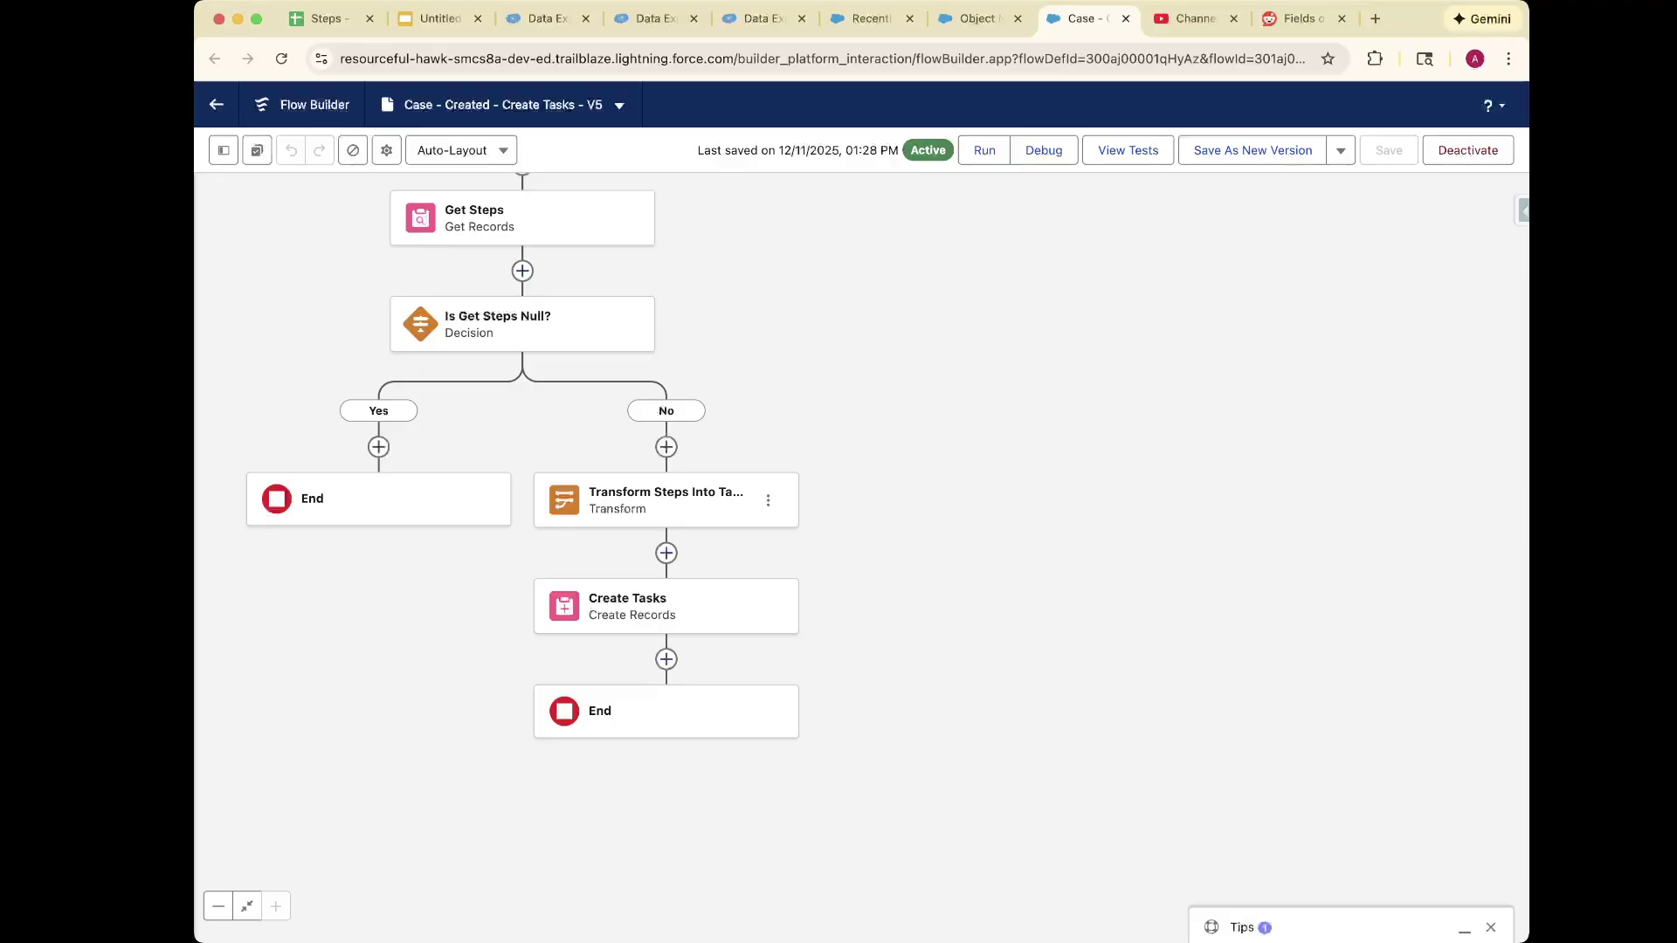
{"action": "scroll", "coordinate": [665, 542], "scroll_direction": "up", "scroll_amount": 1}
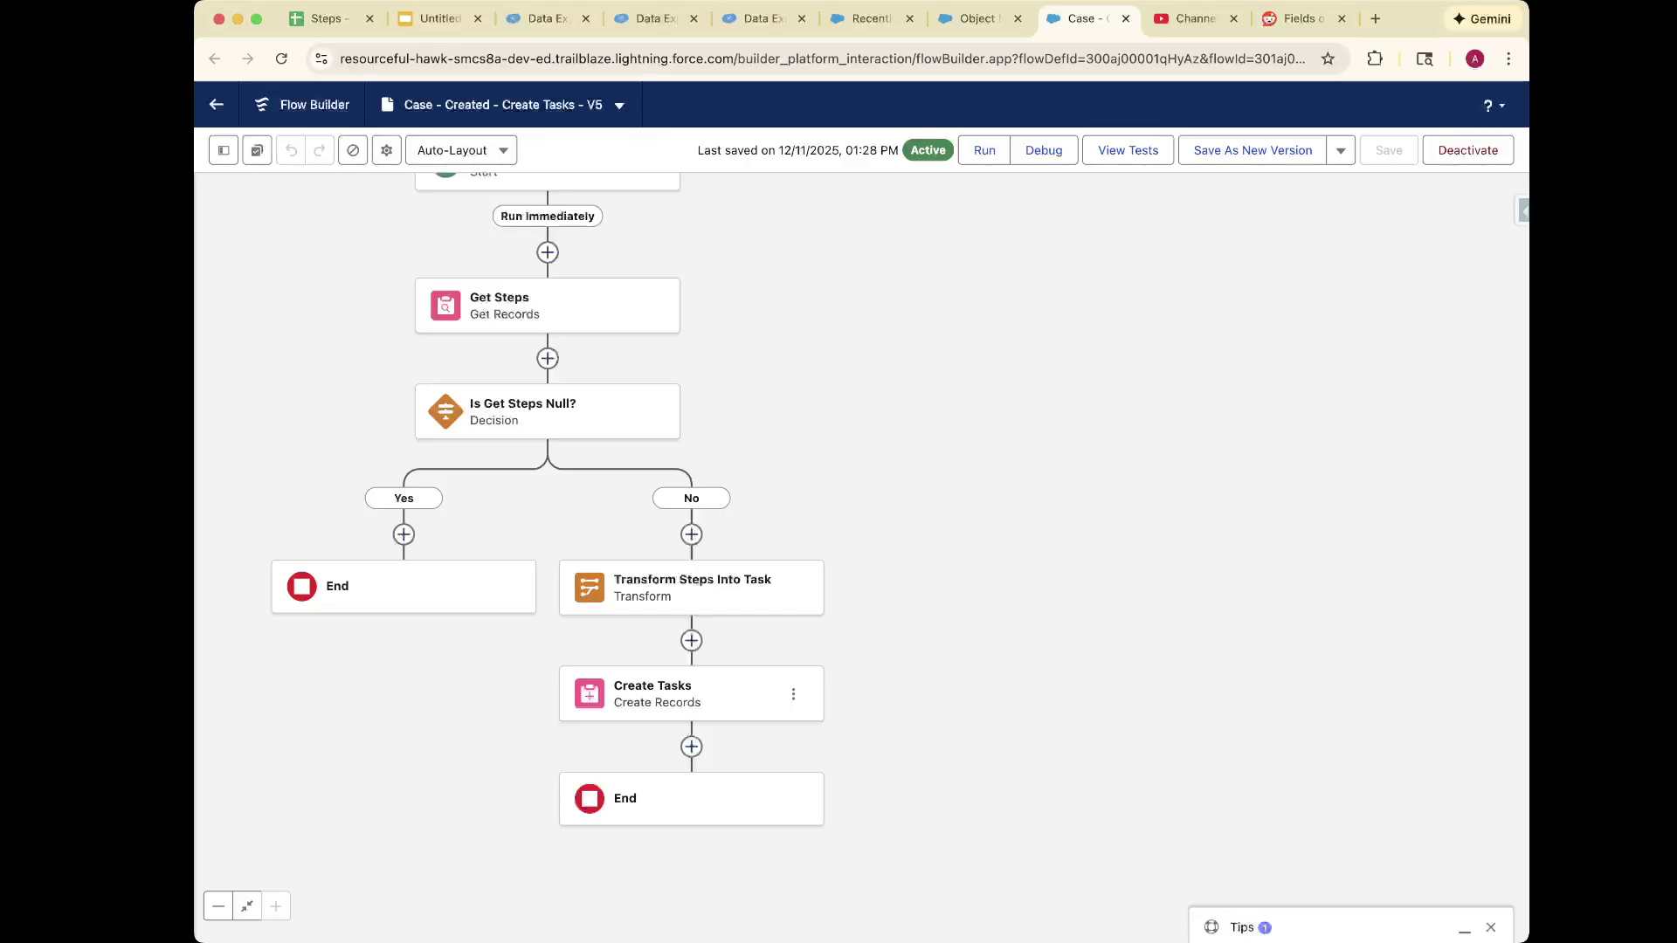
{"action": "mouse_move", "coordinate": [699, 587]}
{"action": "left_click", "coordinate": [699, 603]}
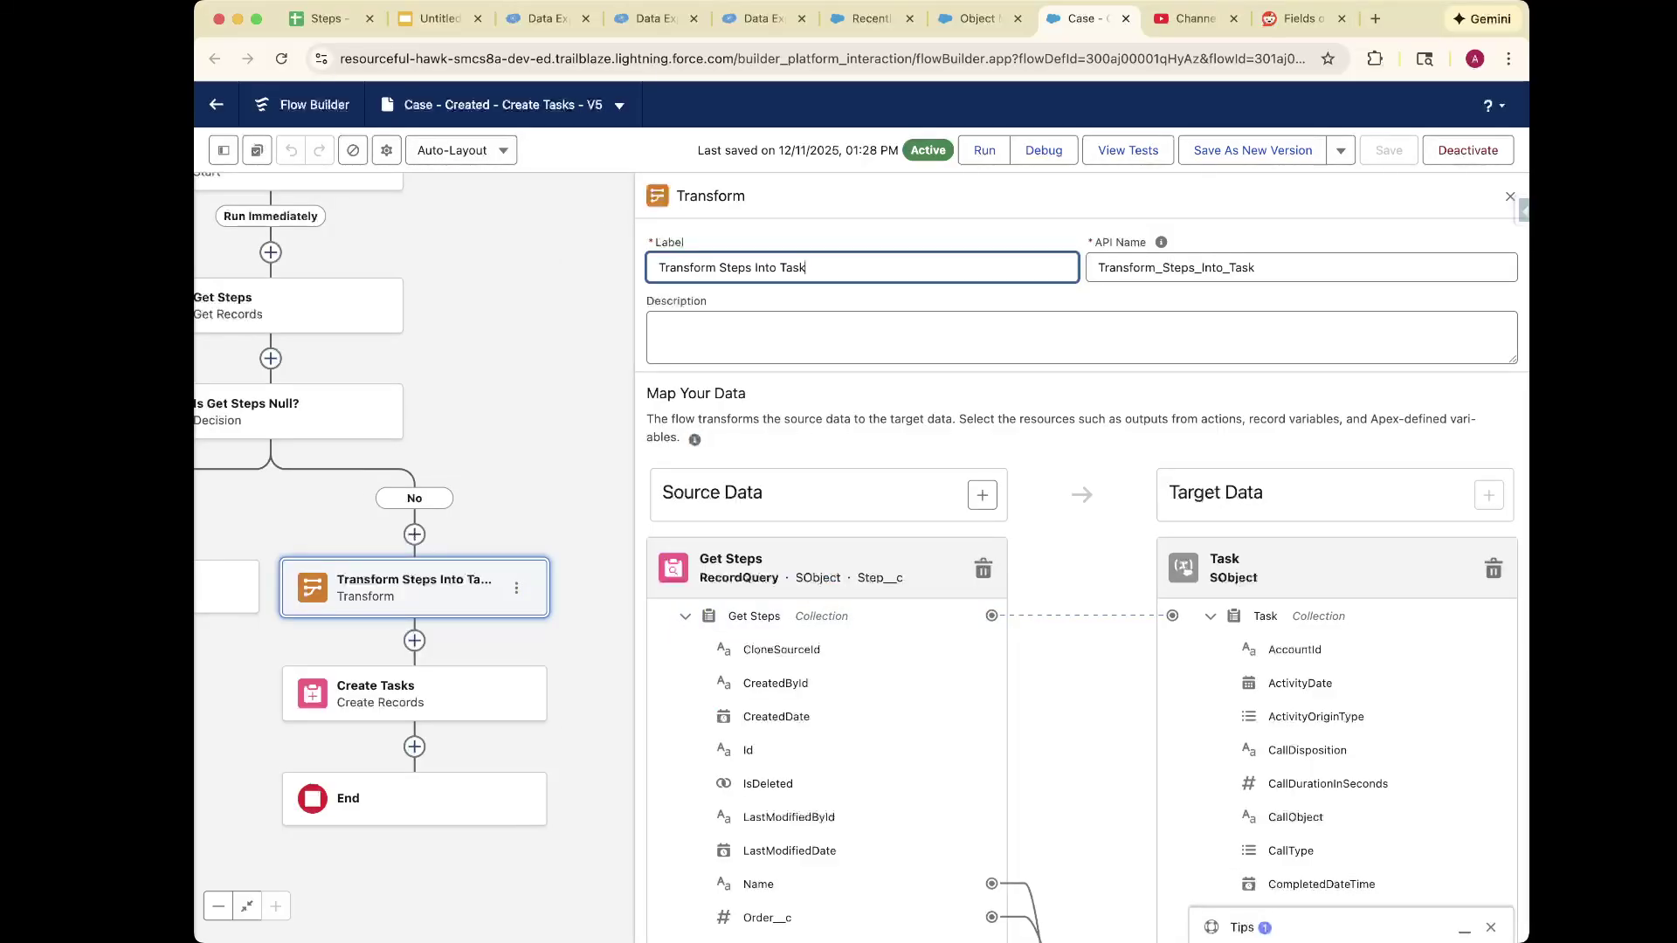
Review the Transform's data mapping between the Get Steps source collection and the Task target collection.
{"action": "scroll", "coordinate": [830, 546], "scroll_direction": "down", "scroll_amount": 2}
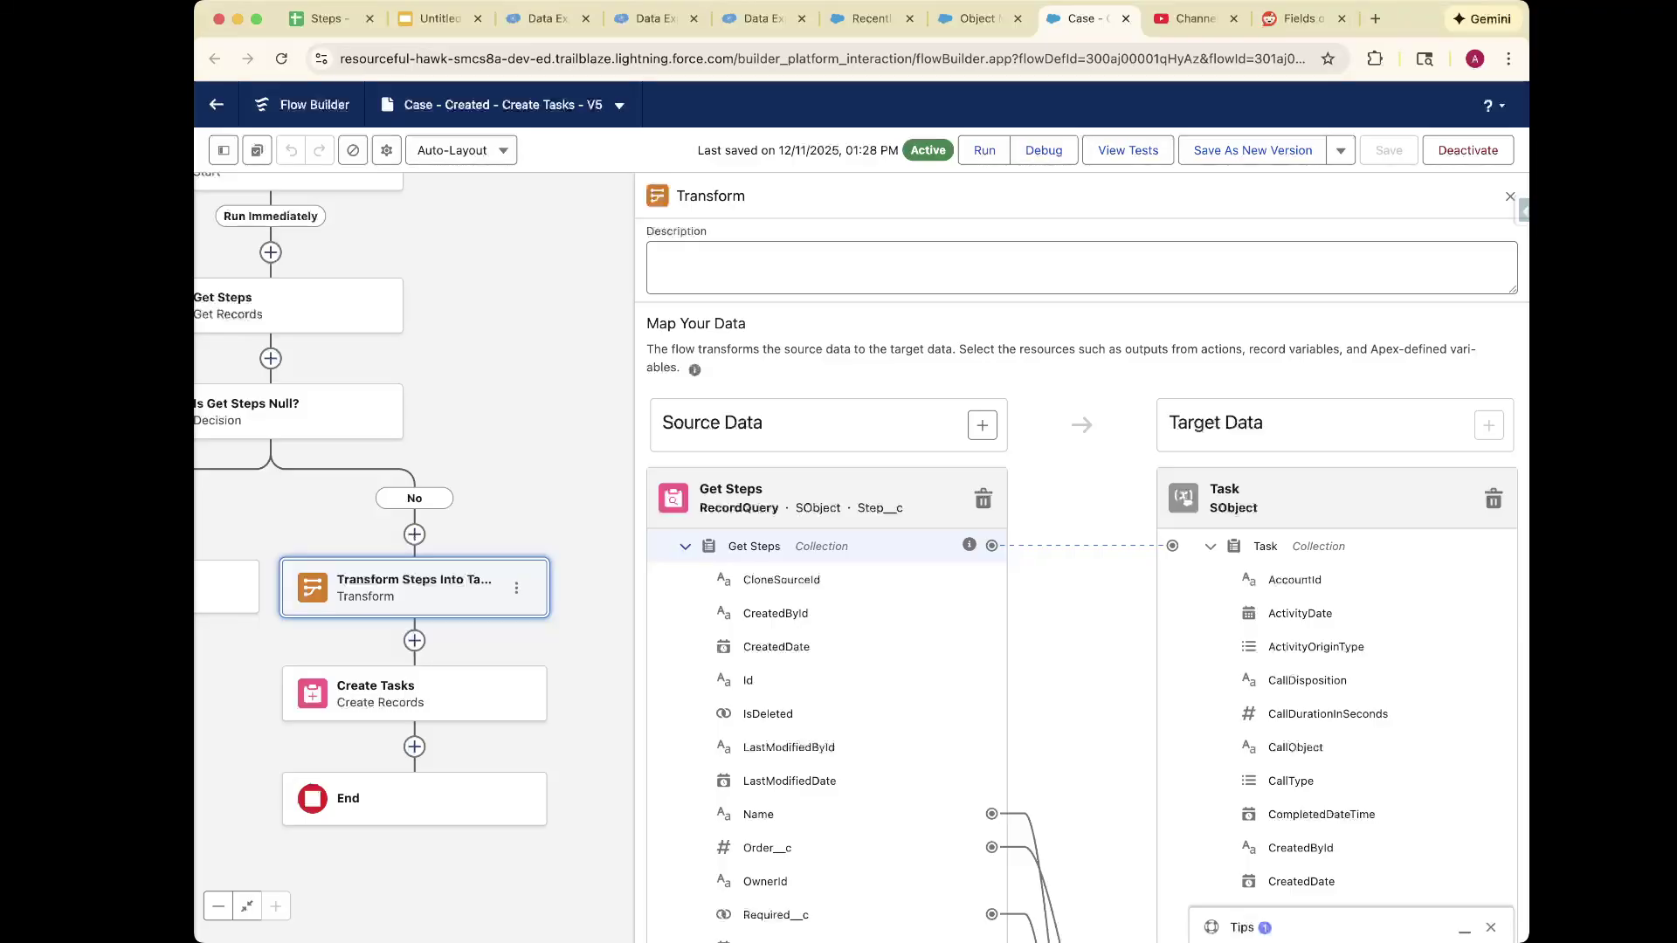
{"action": "left_click_drag", "start_coordinate": [763, 489], "coordinate": [718, 489]}
{"action": "left_click", "coordinate": [821, 546]}
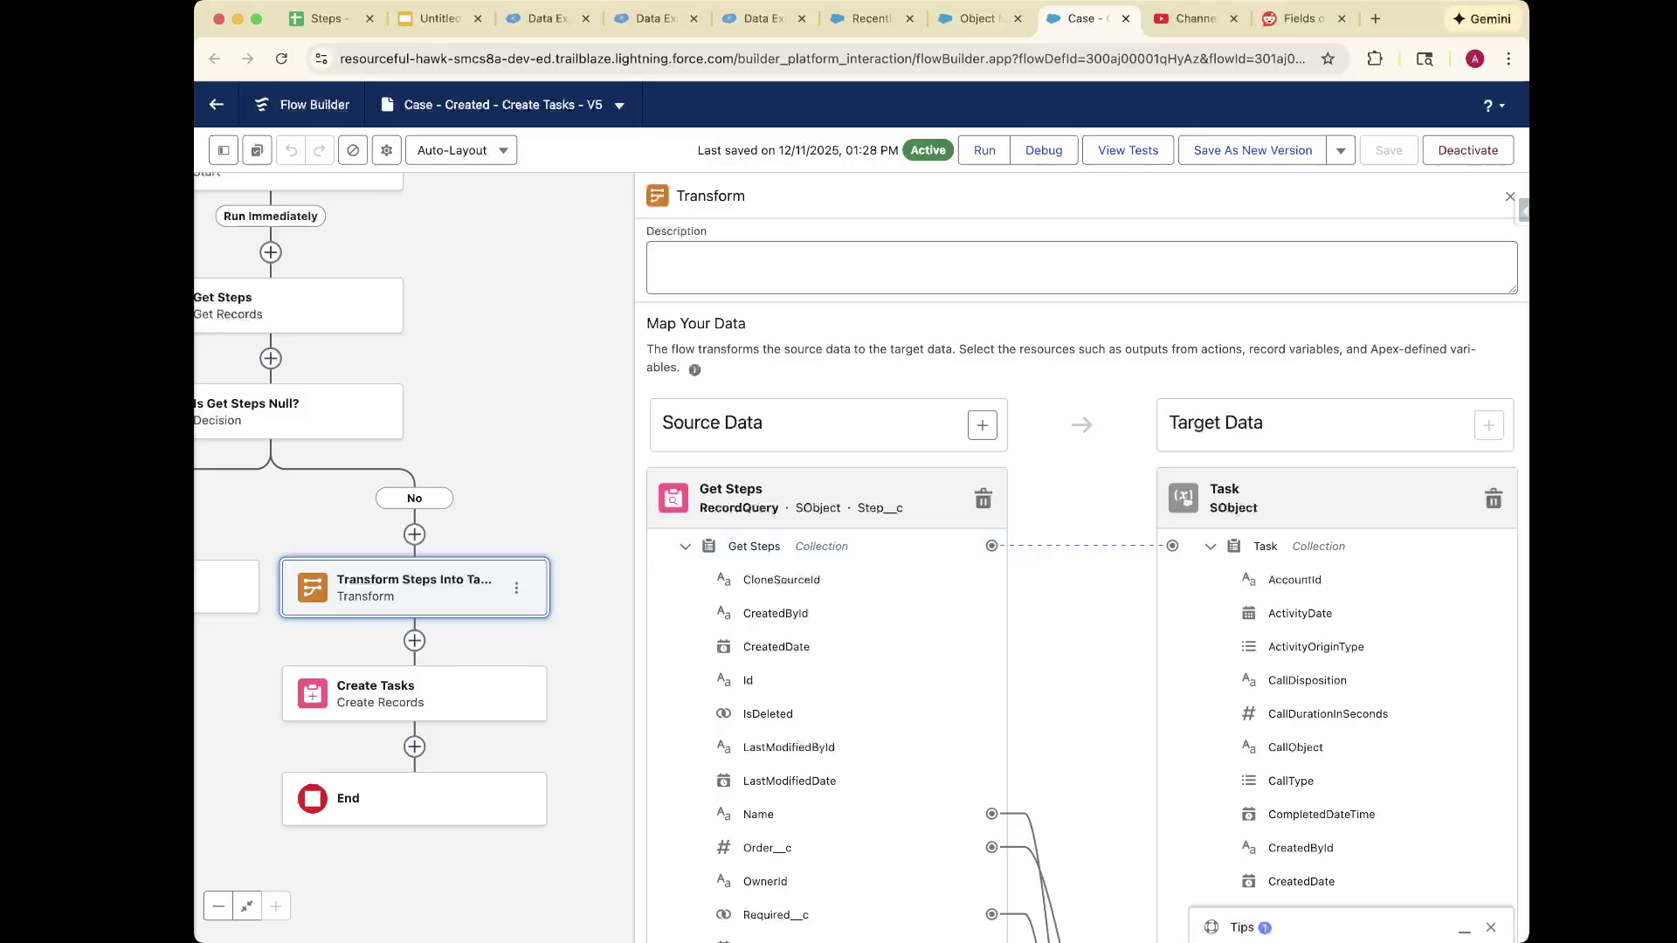
{"action": "scroll", "coordinate": [830, 647], "scroll_direction": "down", "scroll_amount": 1}
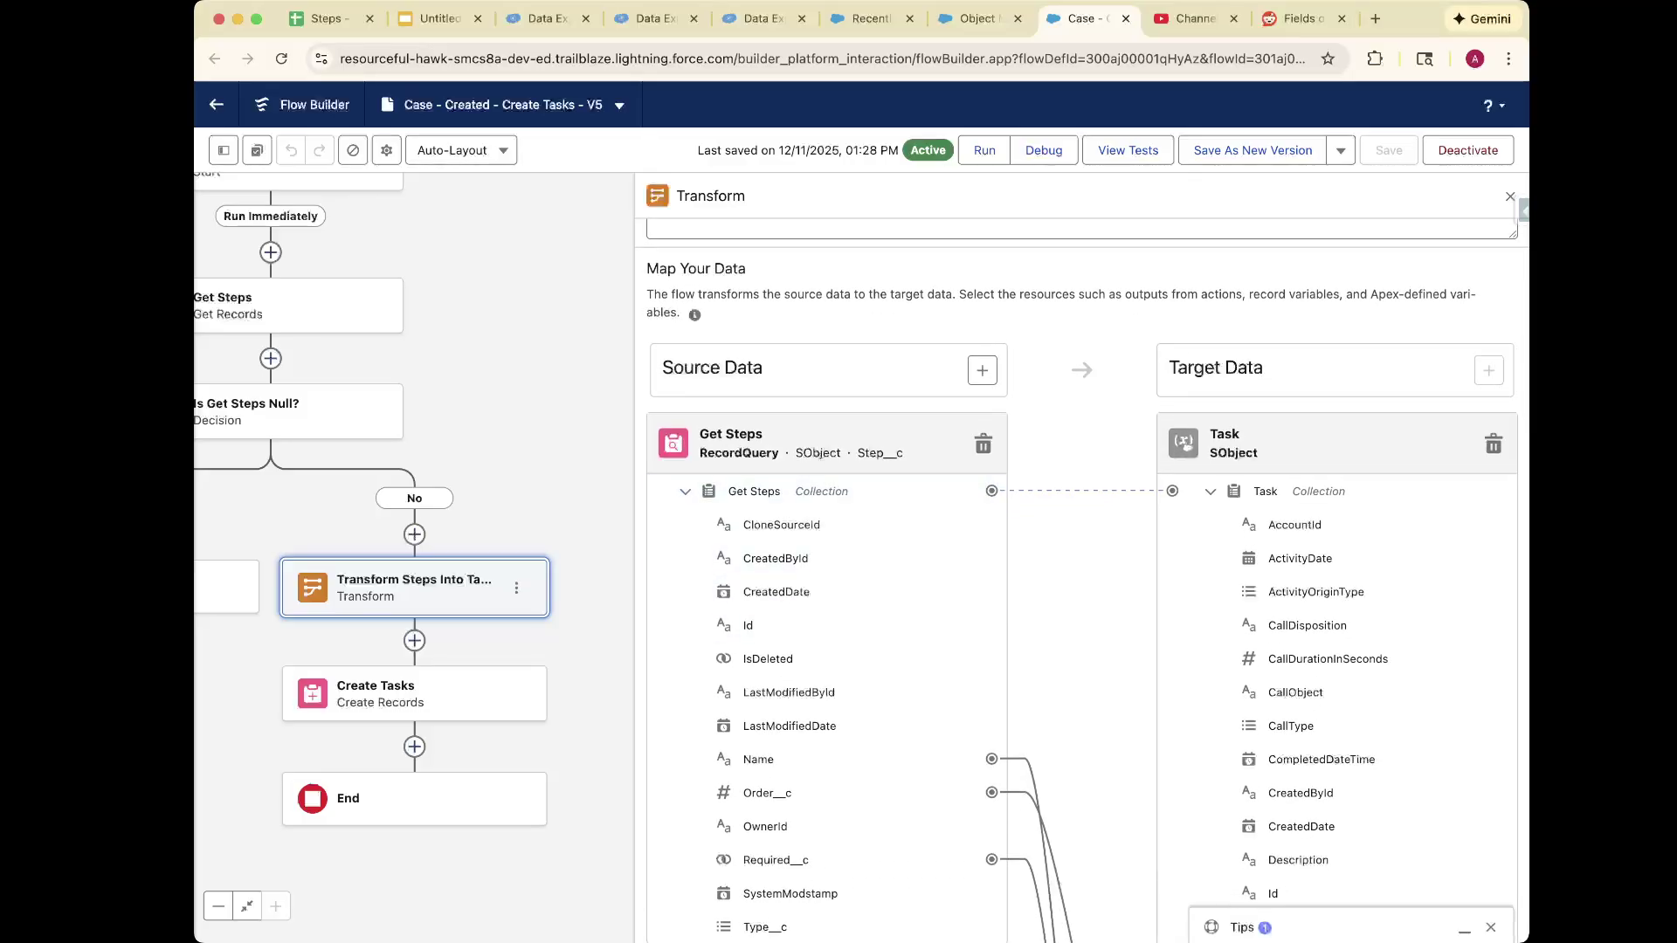
{"action": "scroll", "coordinate": [830, 567], "scroll_direction": "down", "scroll_amount": 3}
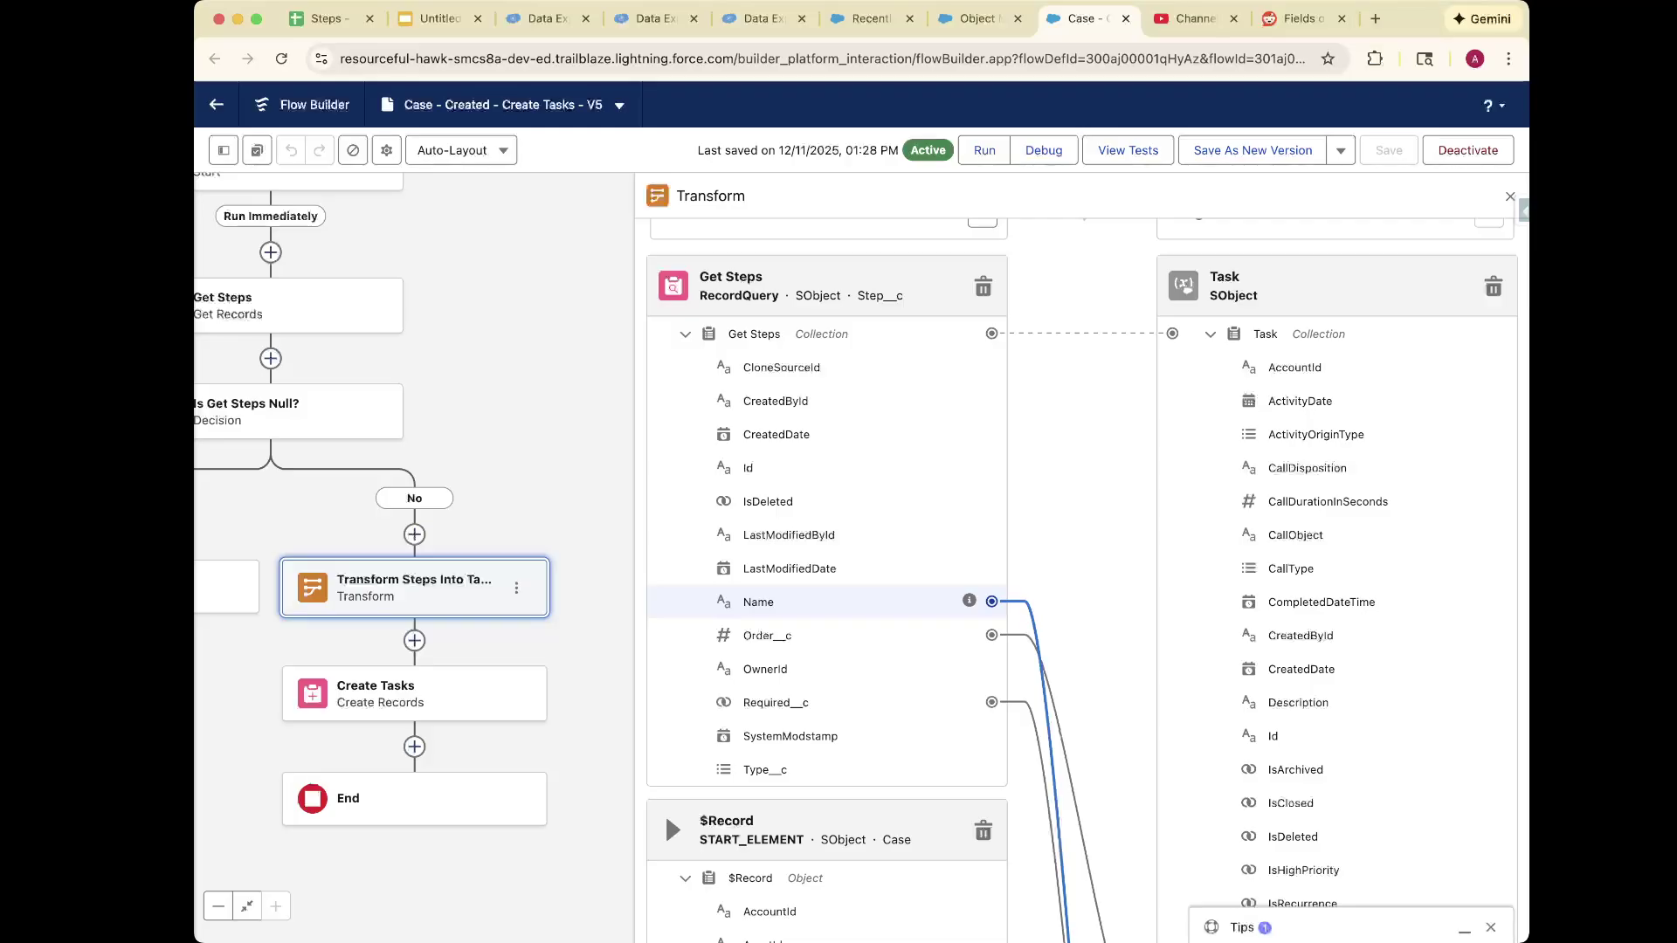
Switch to the exported records and locate the Name column of the Step__c results.
{"action": "left_click", "coordinate": [759, 18]}
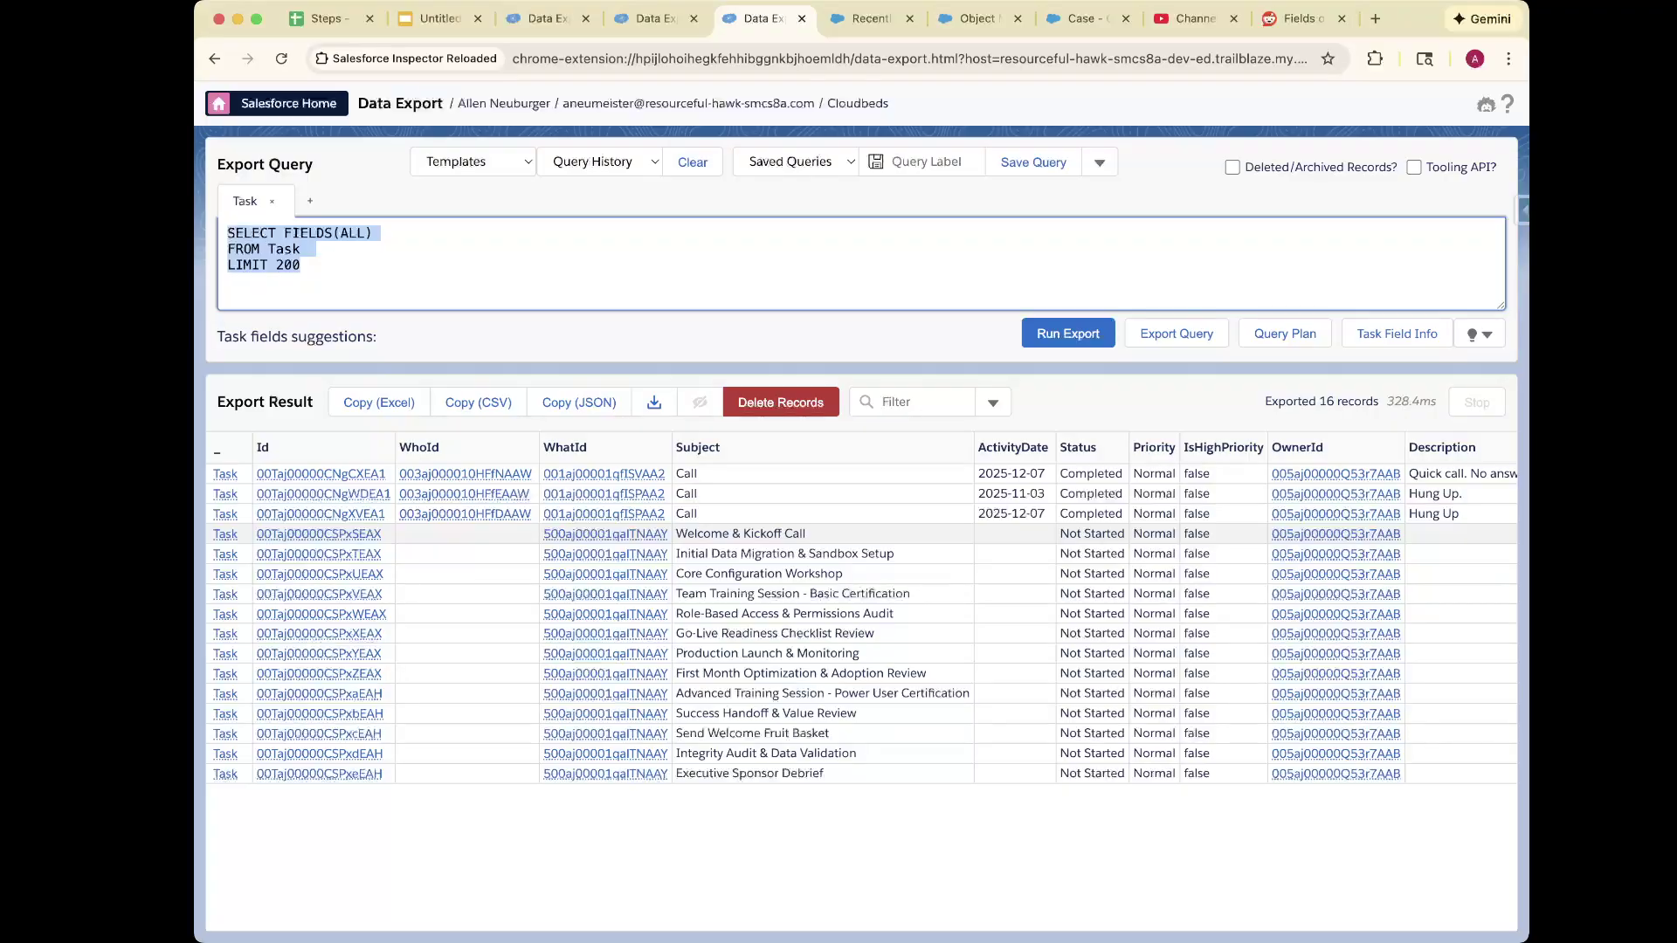
{"action": "left_click", "coordinate": [650, 18]}
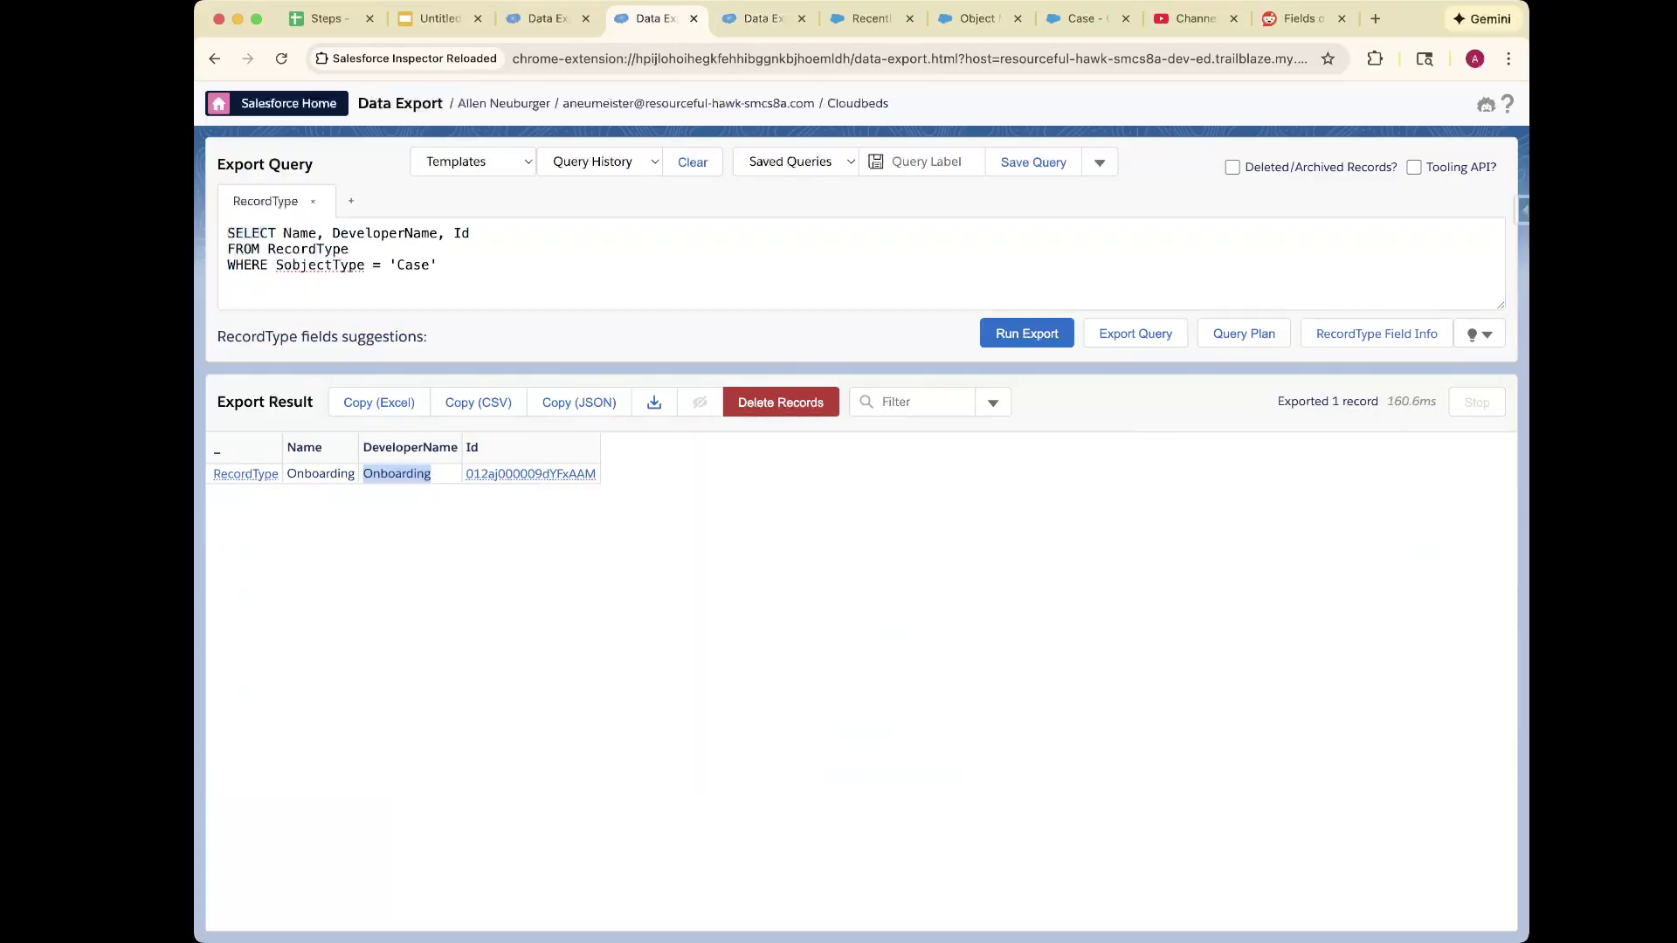
{"action": "key", "text": "ctrl+shift+Tab"}
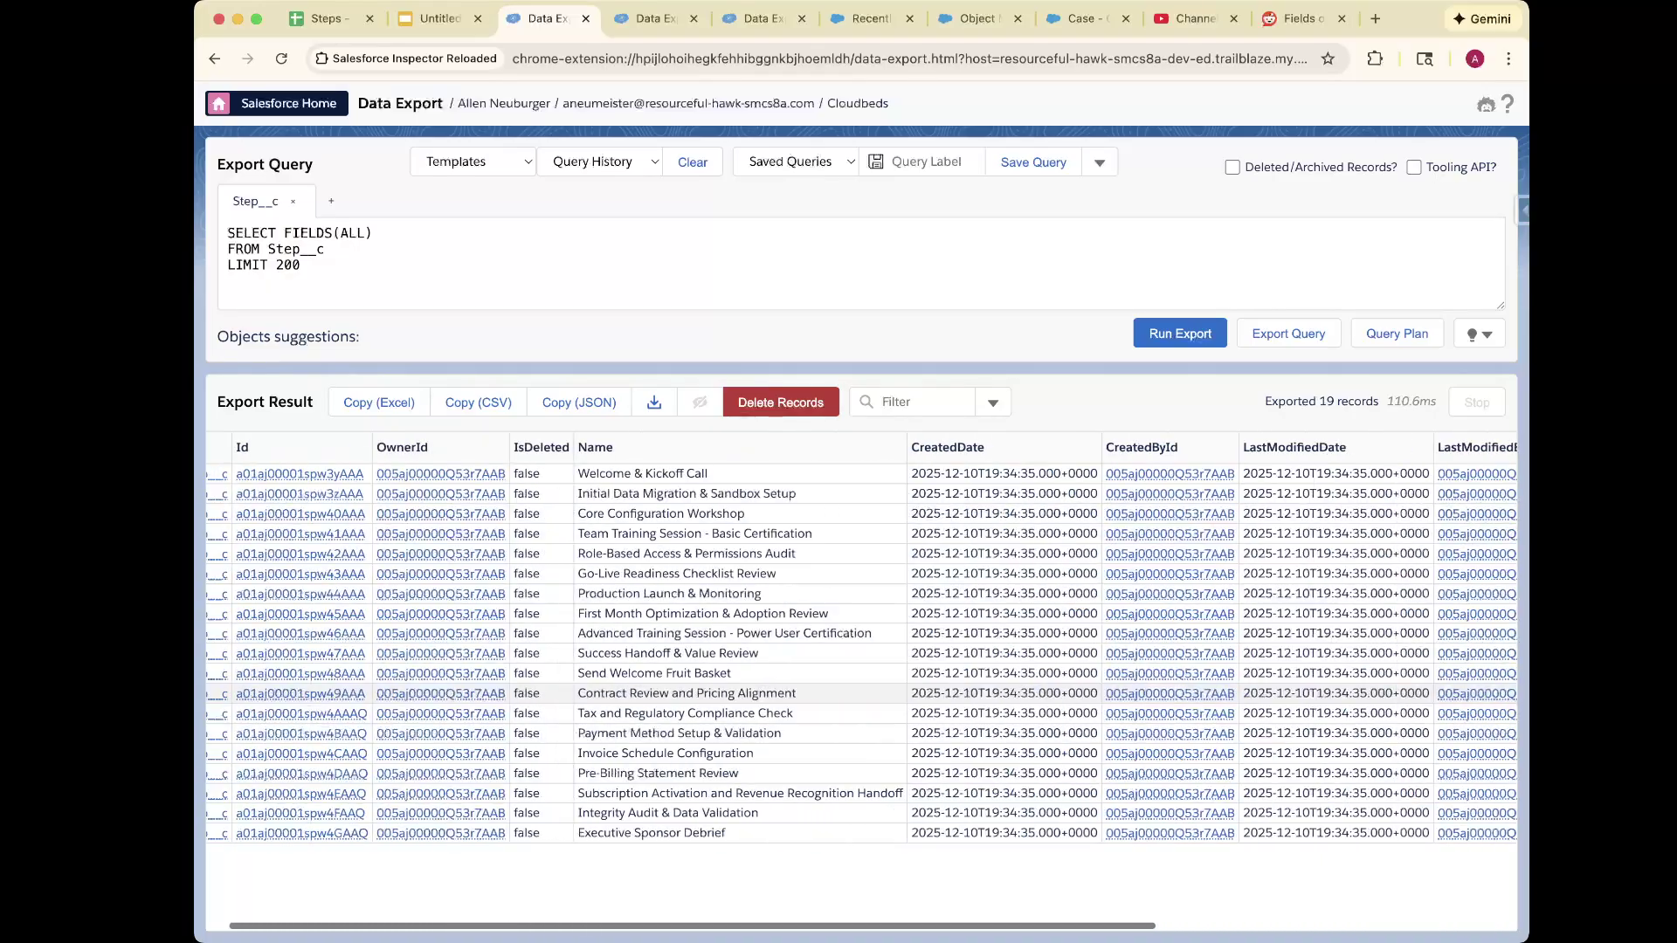
{"action": "scroll", "coordinate": [860, 690], "scroll_direction": "left", "scroll_amount": 1}
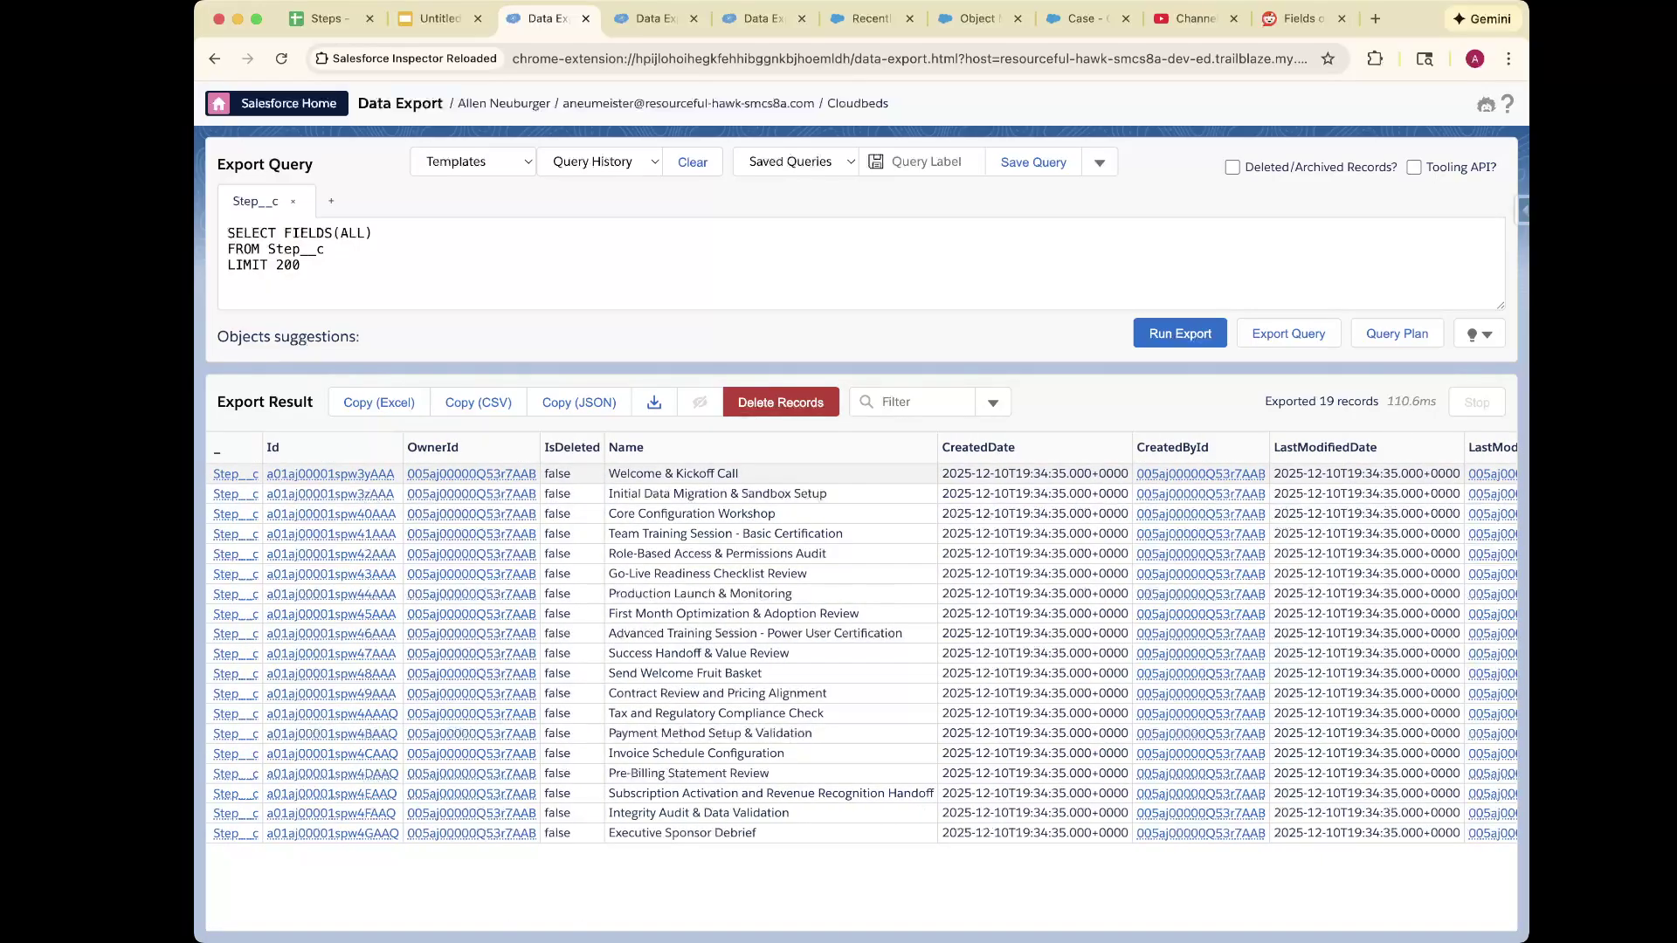
Return to the flow and trace the Get Steps mappings of Name to Subject, Order__c to Order__c and Required__c to Required__c.
{"action": "left_click", "coordinate": [1083, 19]}
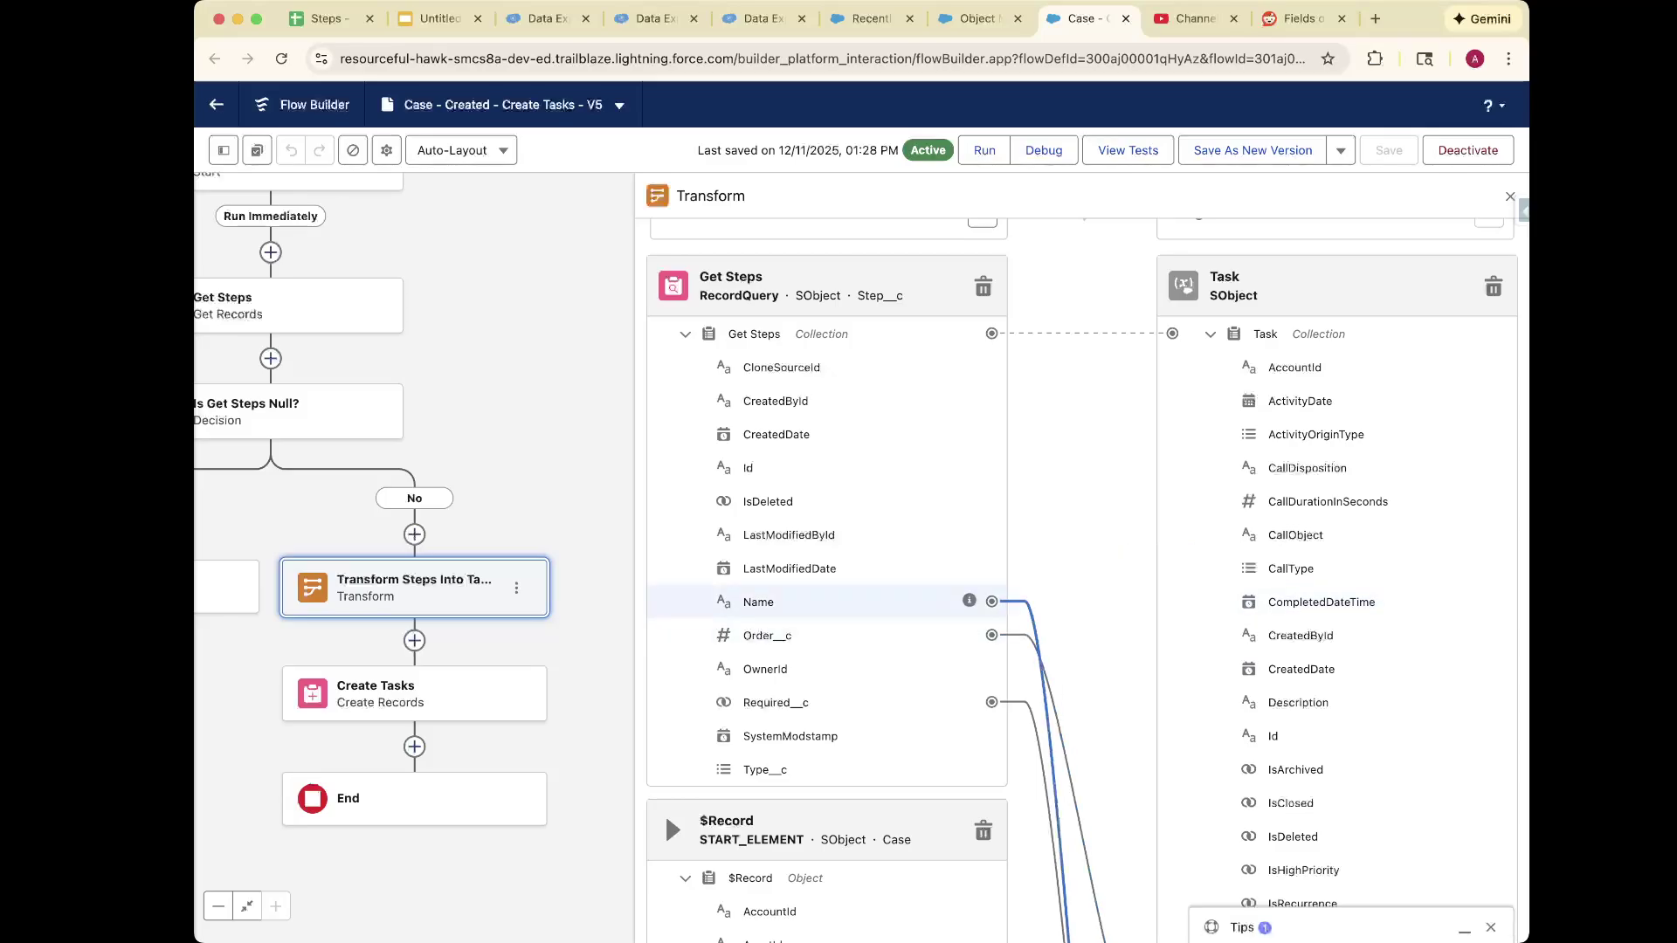
{"action": "scroll", "coordinate": [1275, 668], "scroll_direction": "down", "scroll_amount": 5}
{"action": "scroll", "coordinate": [1336, 524], "scroll_direction": "down", "scroll_amount": 6}
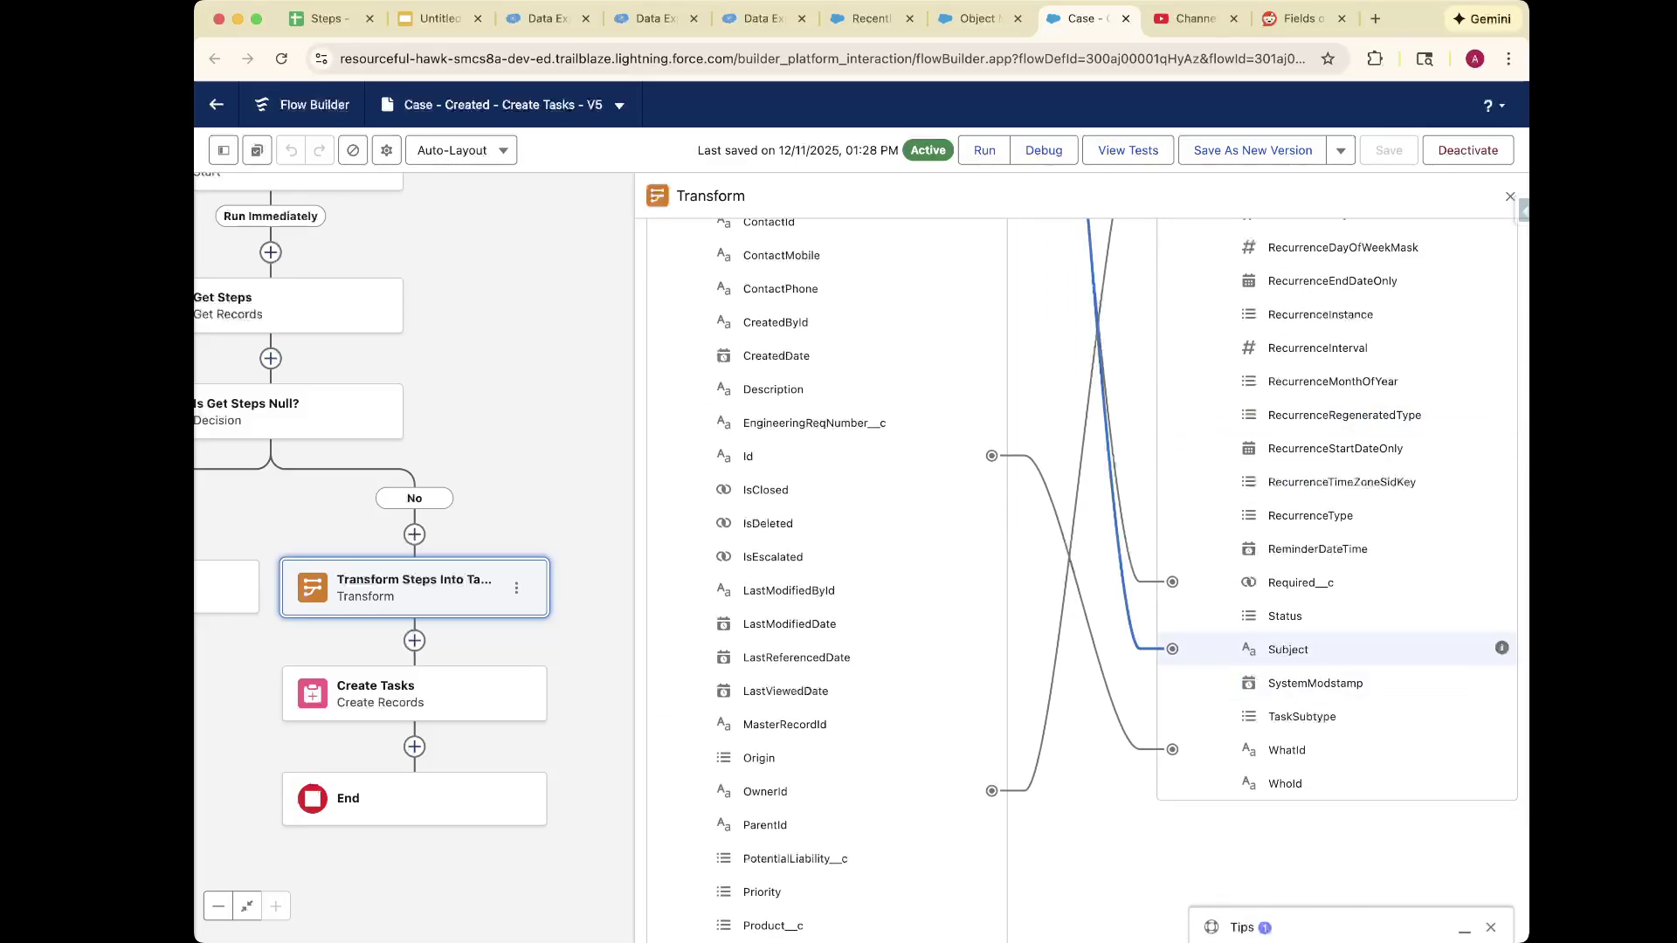
{"action": "scroll", "coordinate": [1337, 649], "scroll_direction": "up", "scroll_amount": 7}
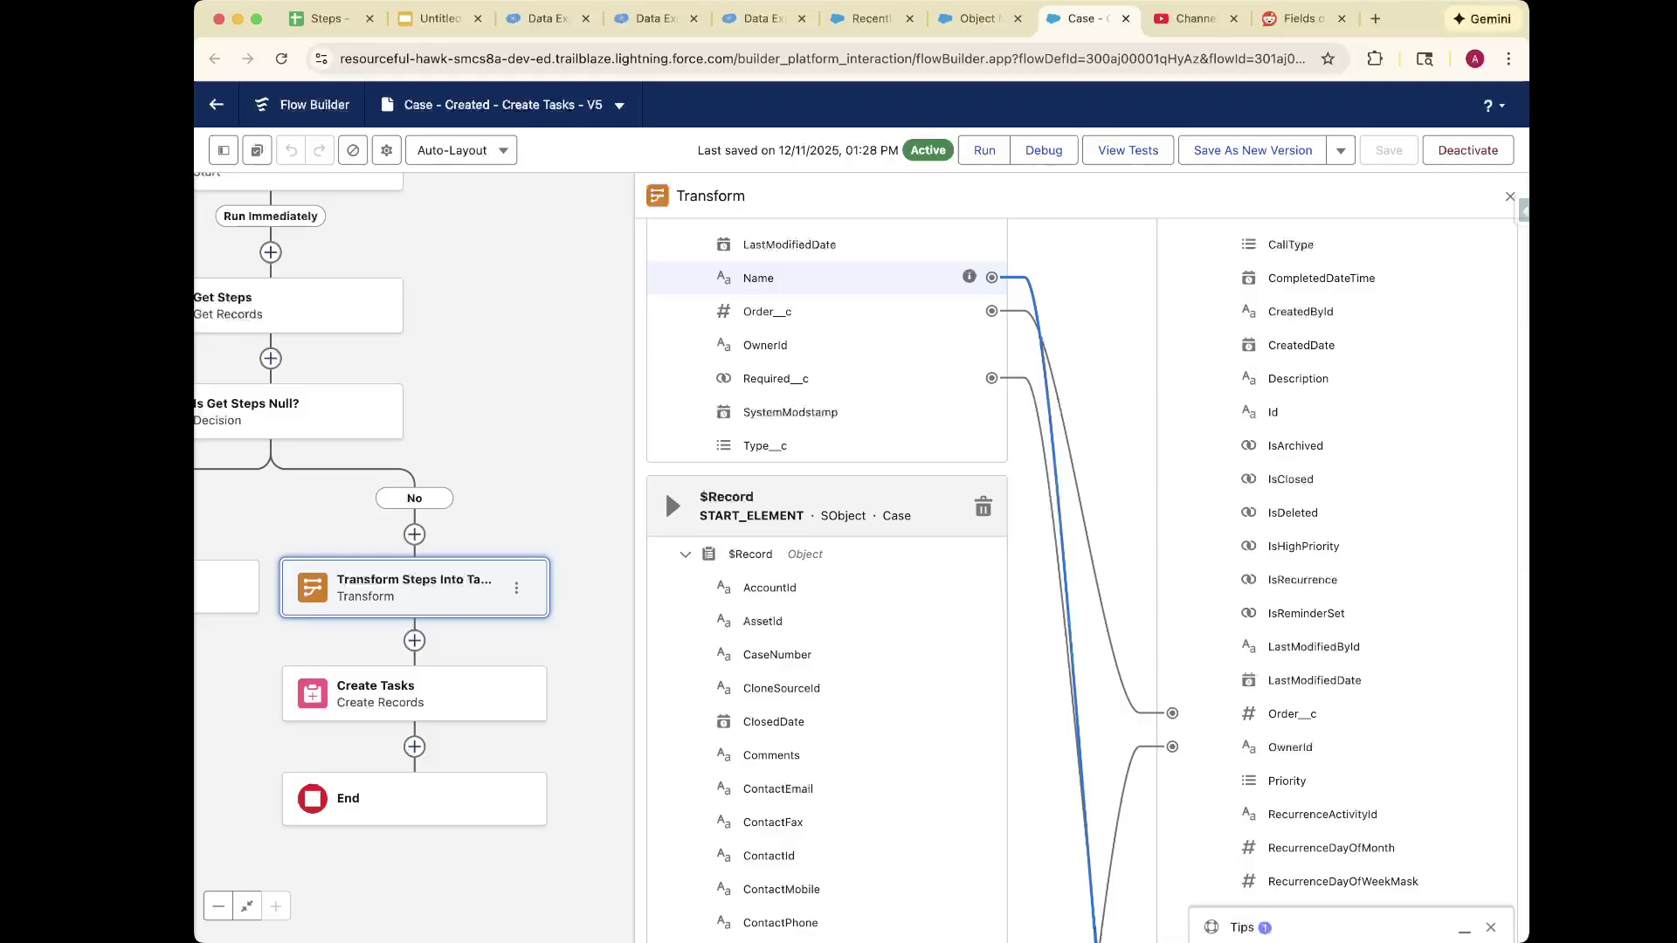
{"action": "scroll", "coordinate": [664, 277], "scroll_direction": "up", "scroll_amount": 3}
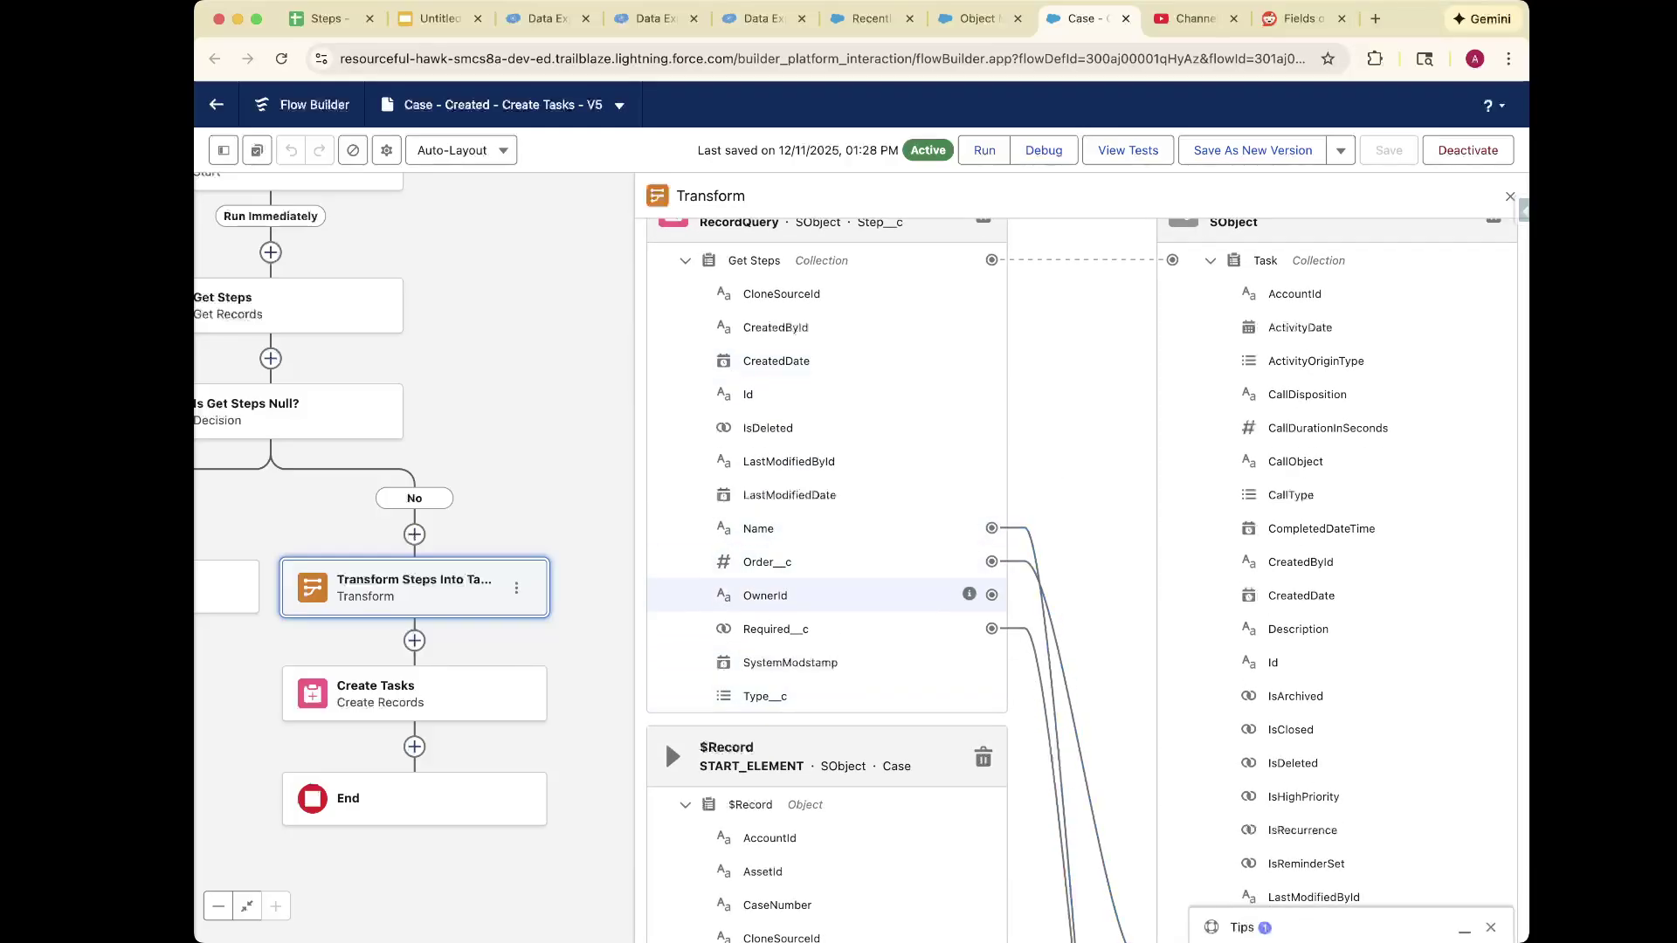
{"action": "scroll", "coordinate": [1336, 662], "scroll_direction": "down", "scroll_amount": 10}
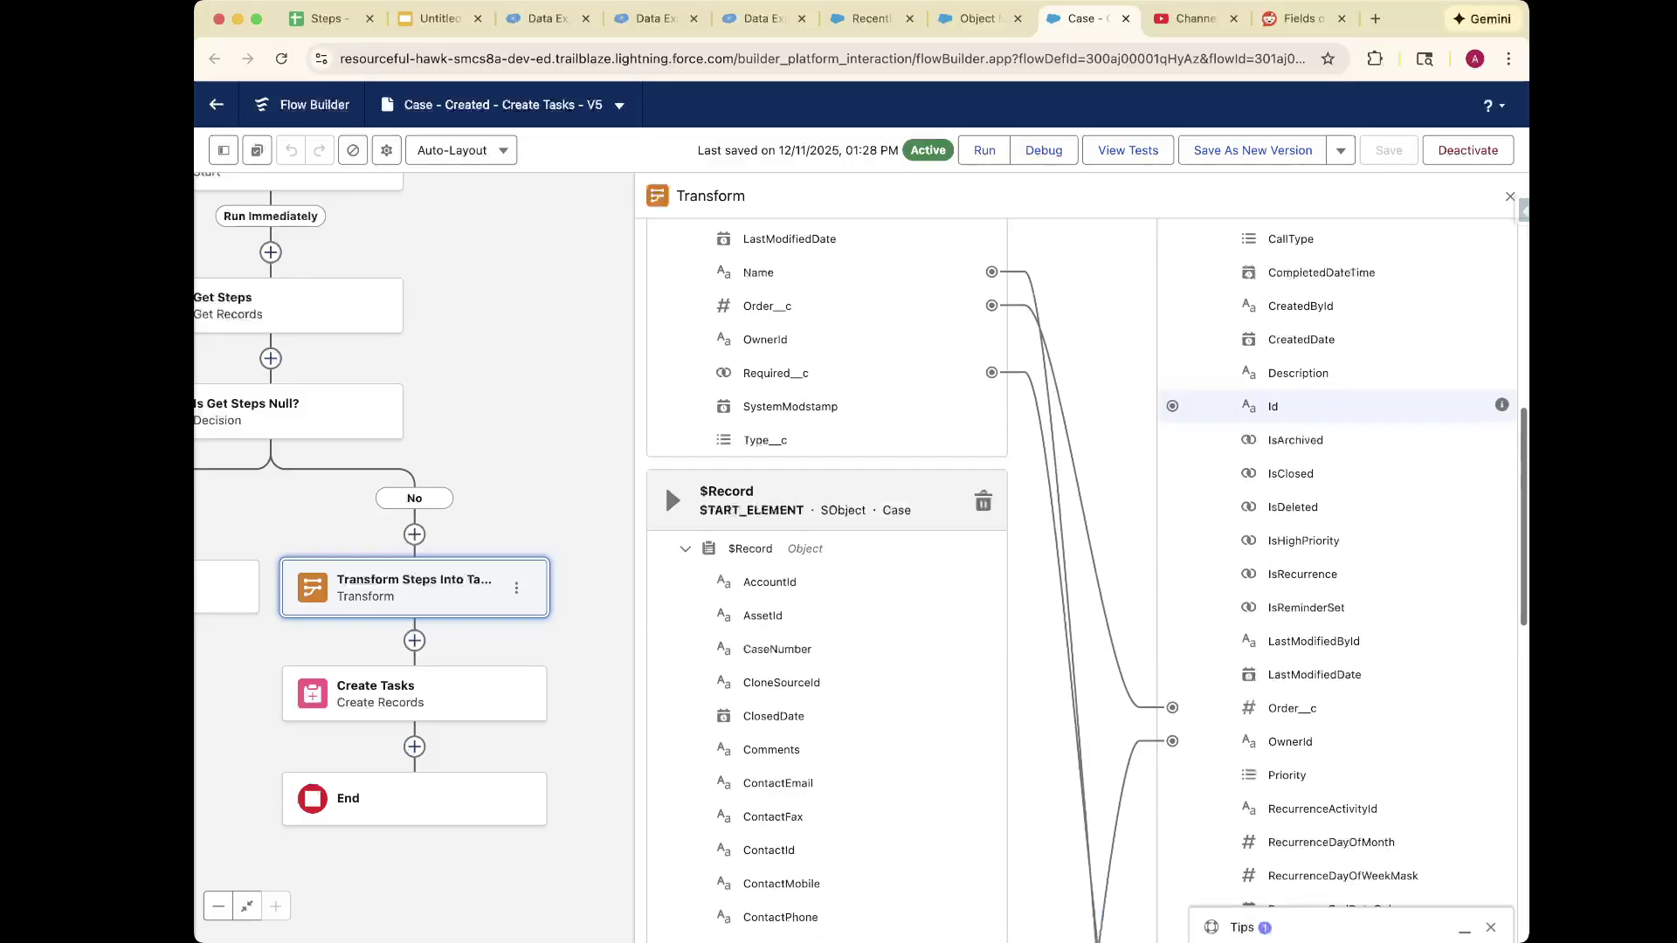
{"action": "scroll", "coordinate": [1337, 581], "scroll_direction": "down", "scroll_amount": 4}
{"action": "scroll", "coordinate": [1336, 581], "scroll_direction": "up", "scroll_amount": 3}
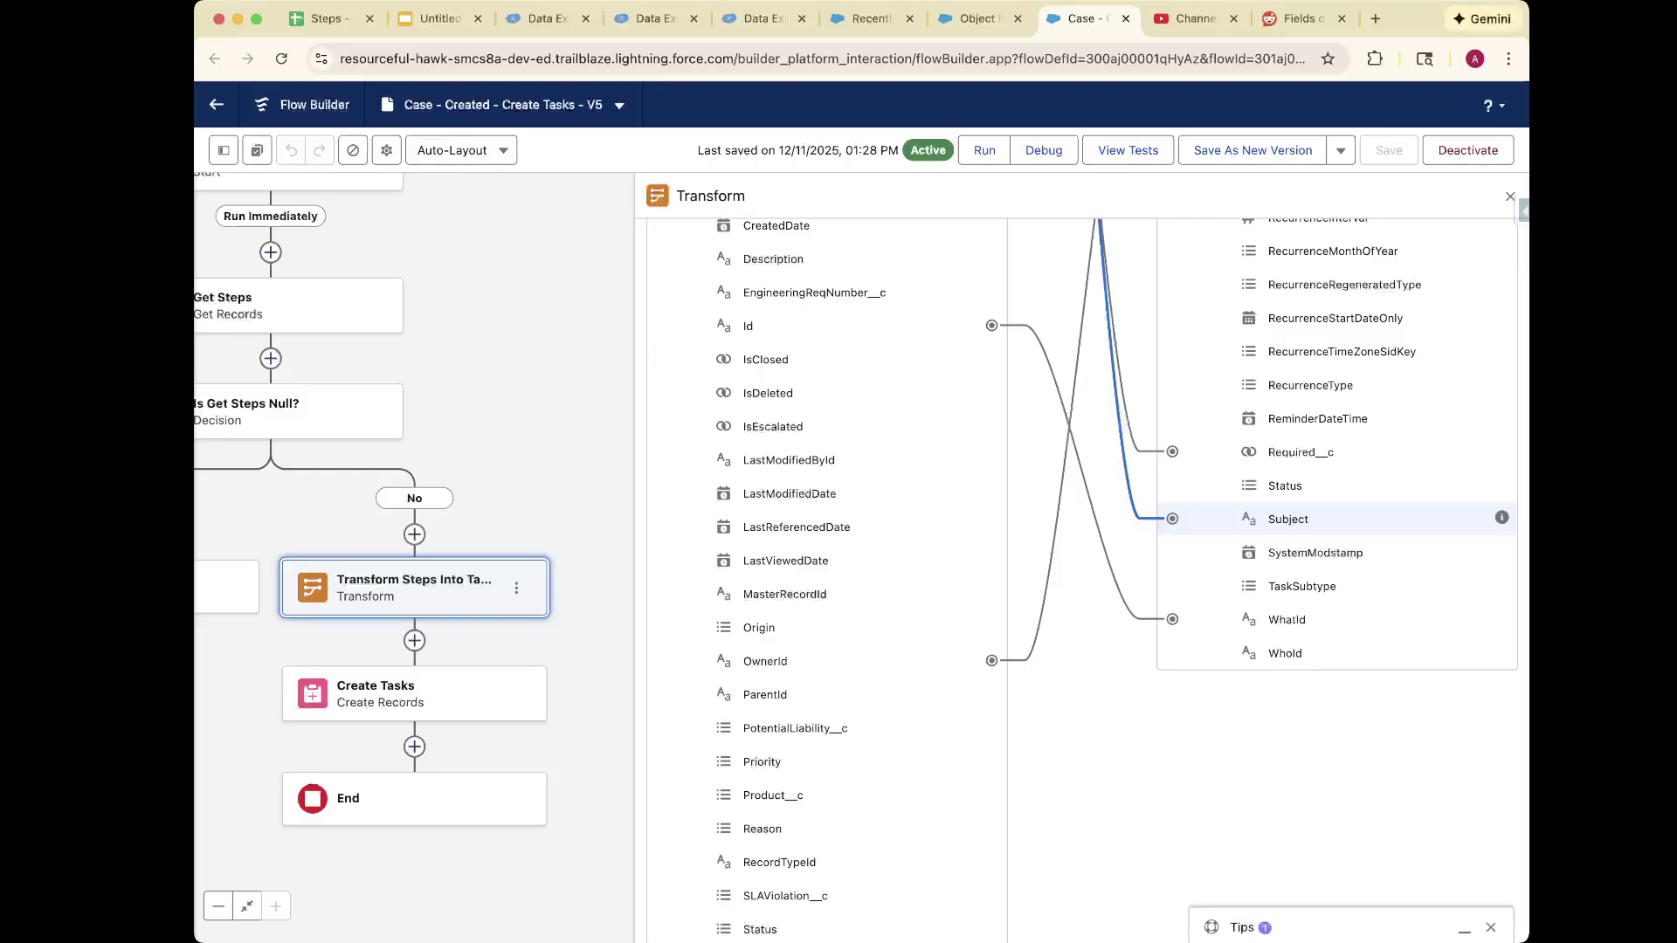
Examine the Task's OwnerId mapping and trace the triggering case's Id from $Record to WhatId.
{"action": "scroll", "coordinate": [1337, 454], "scroll_direction": "up", "scroll_amount": 1}
{"action": "scroll", "coordinate": [1337, 454], "scroll_direction": "up", "scroll_amount": 6}
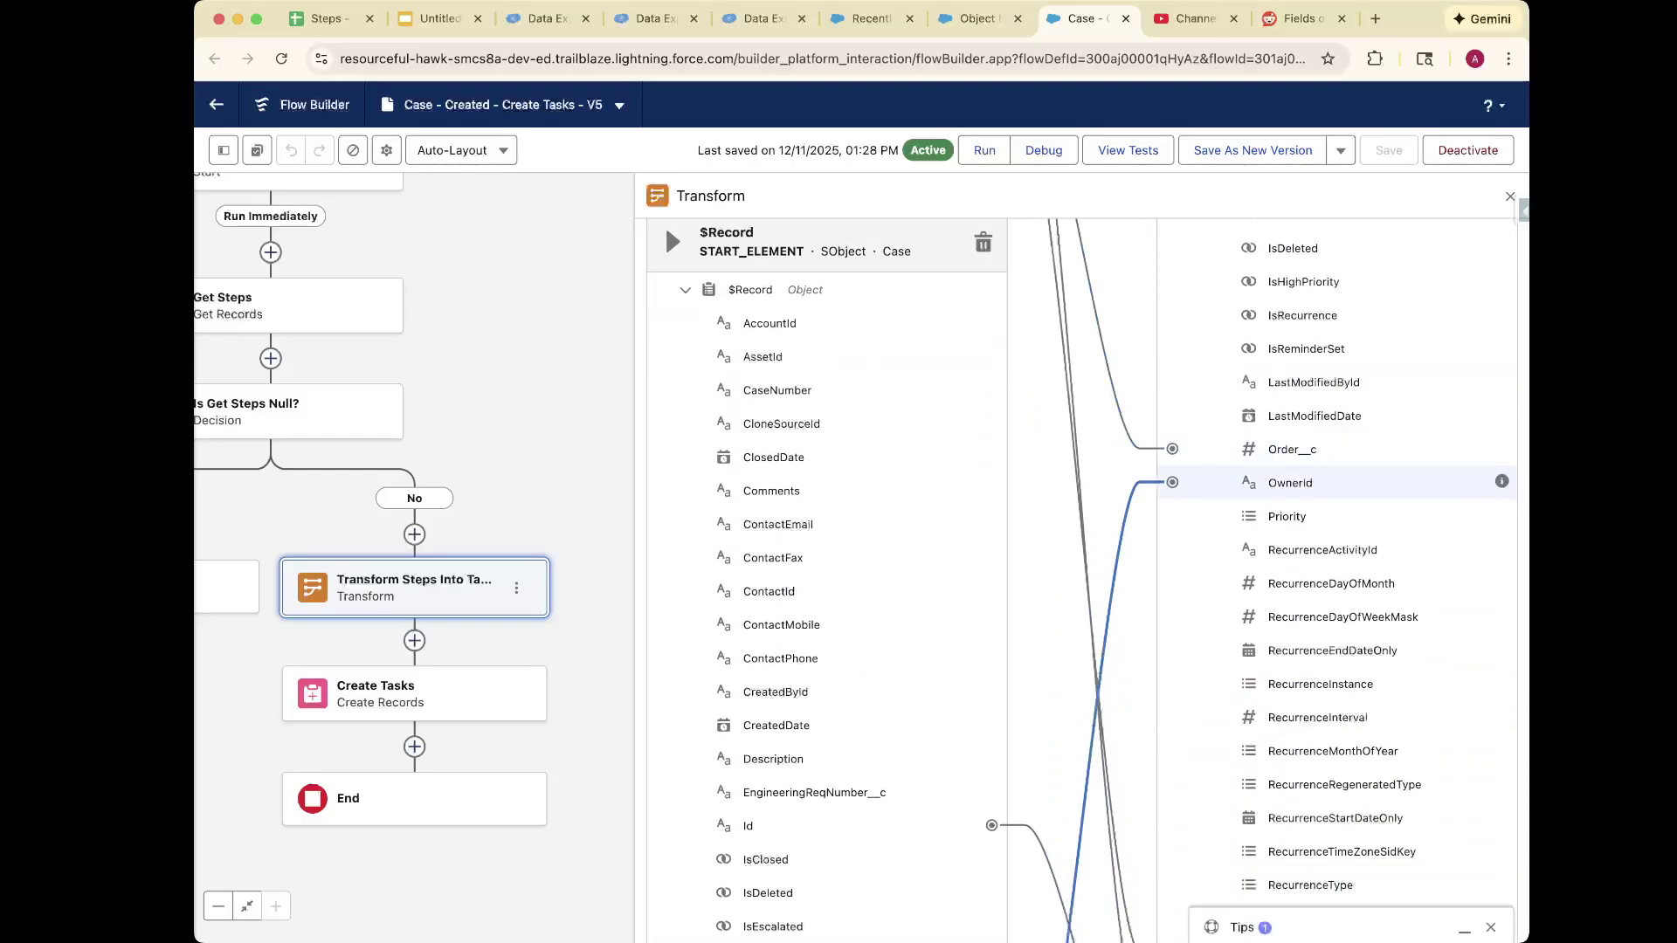
{"action": "scroll", "coordinate": [1083, 577], "scroll_direction": "up", "scroll_amount": 5}
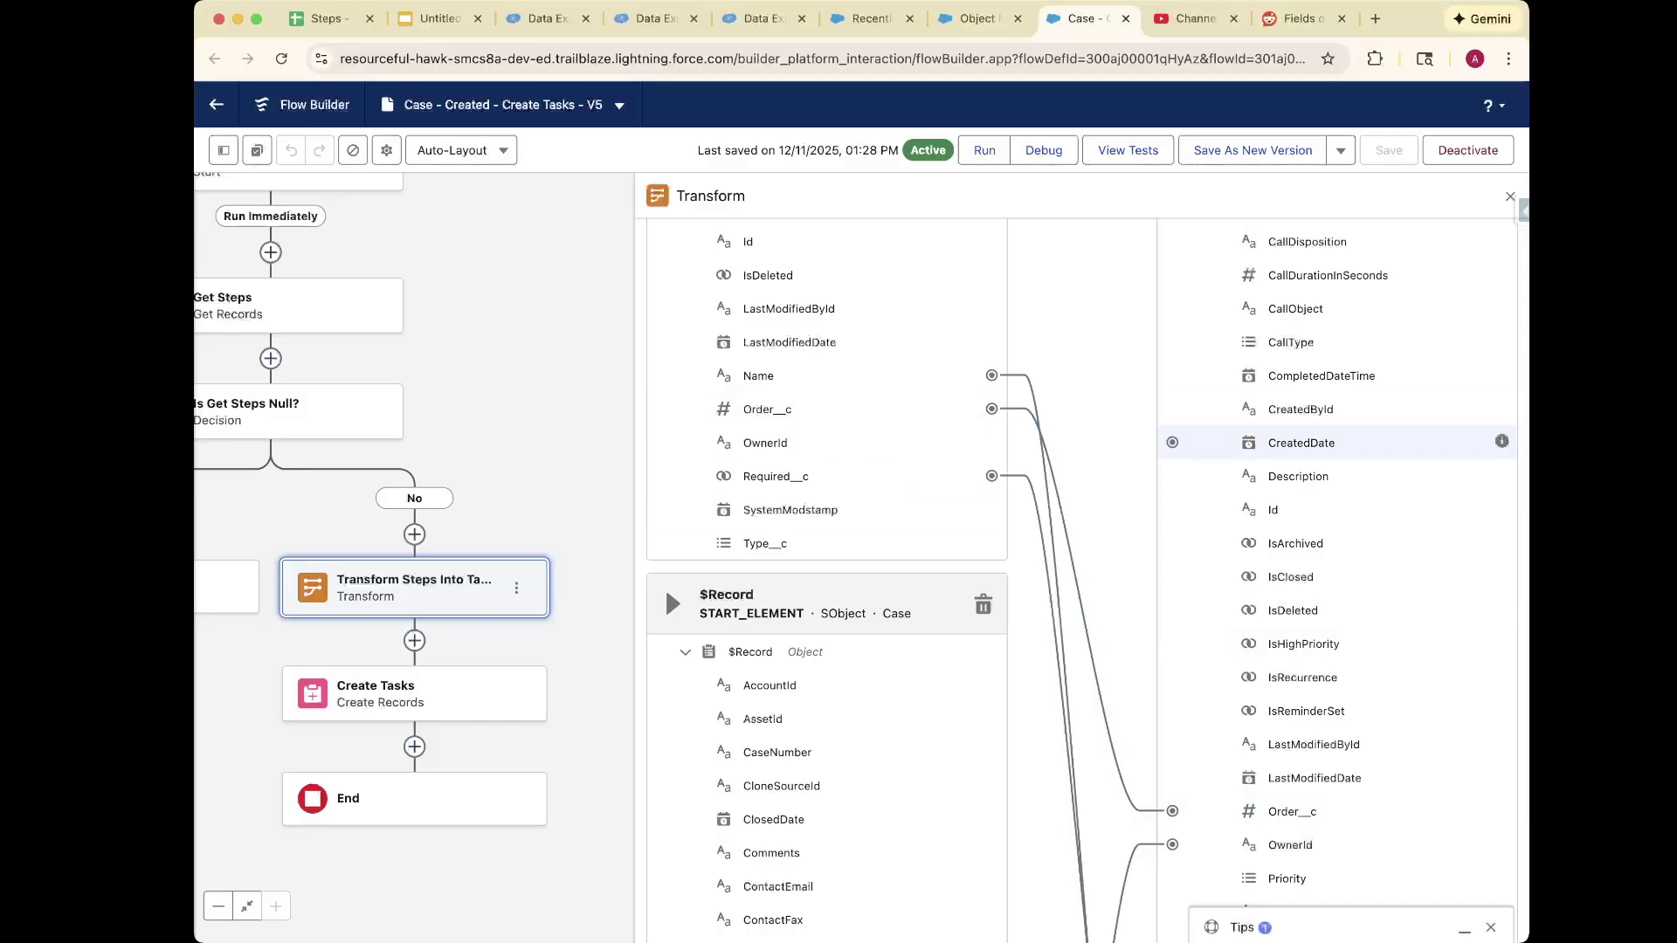
{"action": "scroll", "coordinate": [873, 577], "scroll_direction": "down", "scroll_amount": 10}
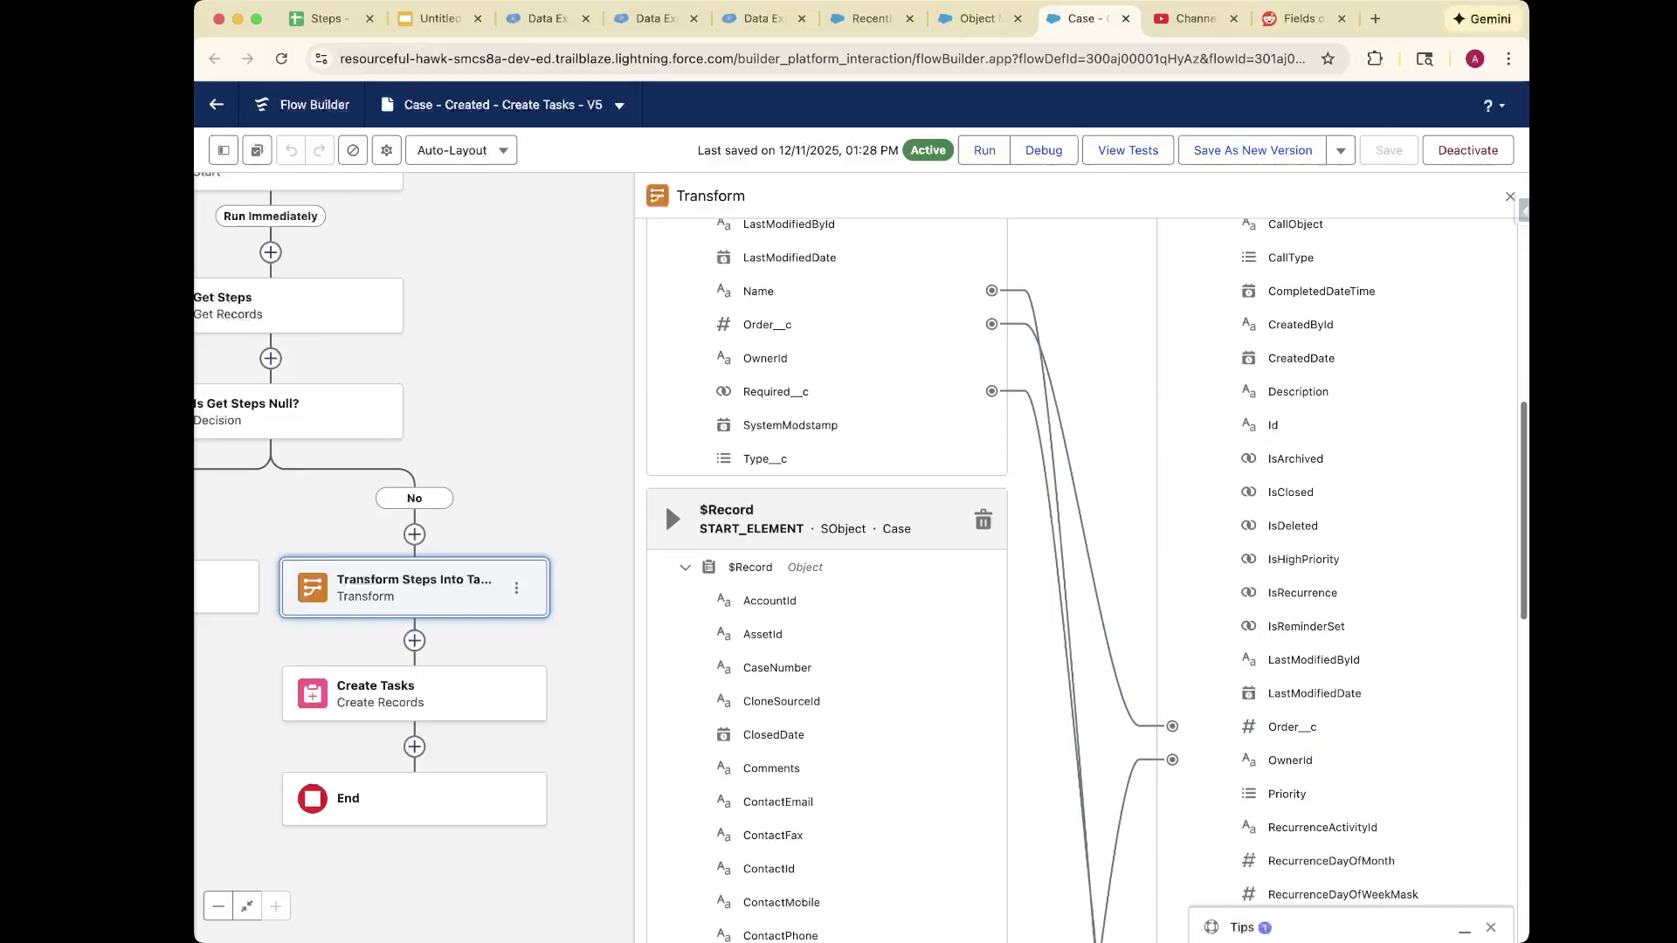
{"action": "scroll", "coordinate": [1084, 577], "scroll_direction": "down", "scroll_amount": 1}
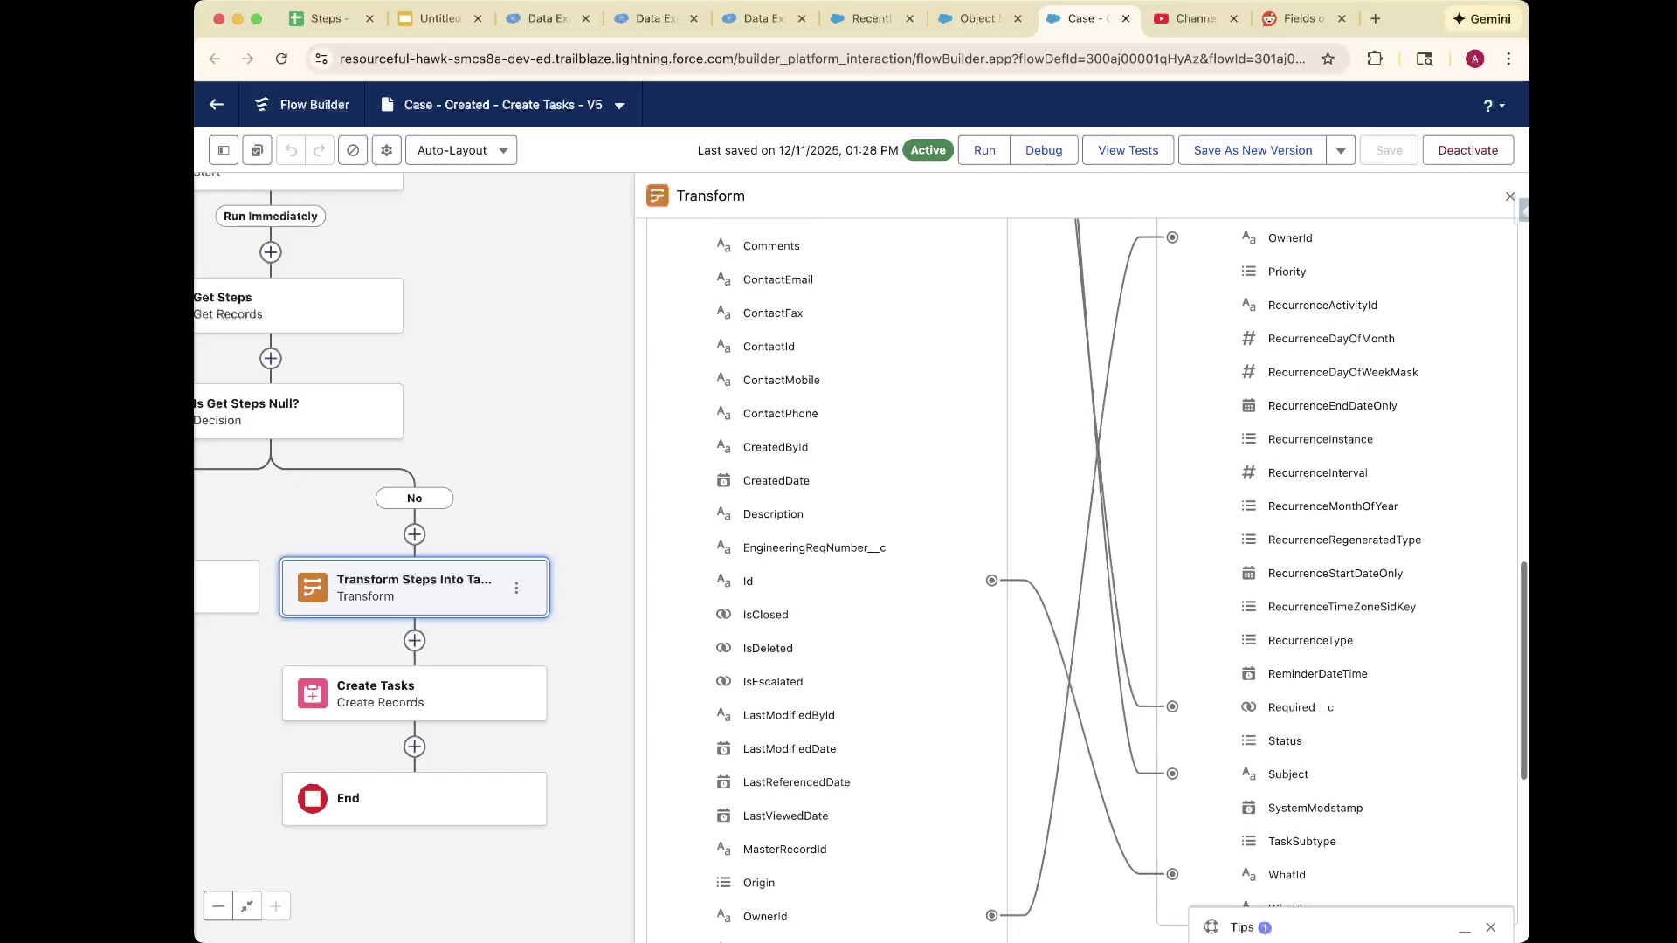
{"action": "scroll", "coordinate": [1083, 577], "scroll_direction": "down", "scroll_amount": 1}
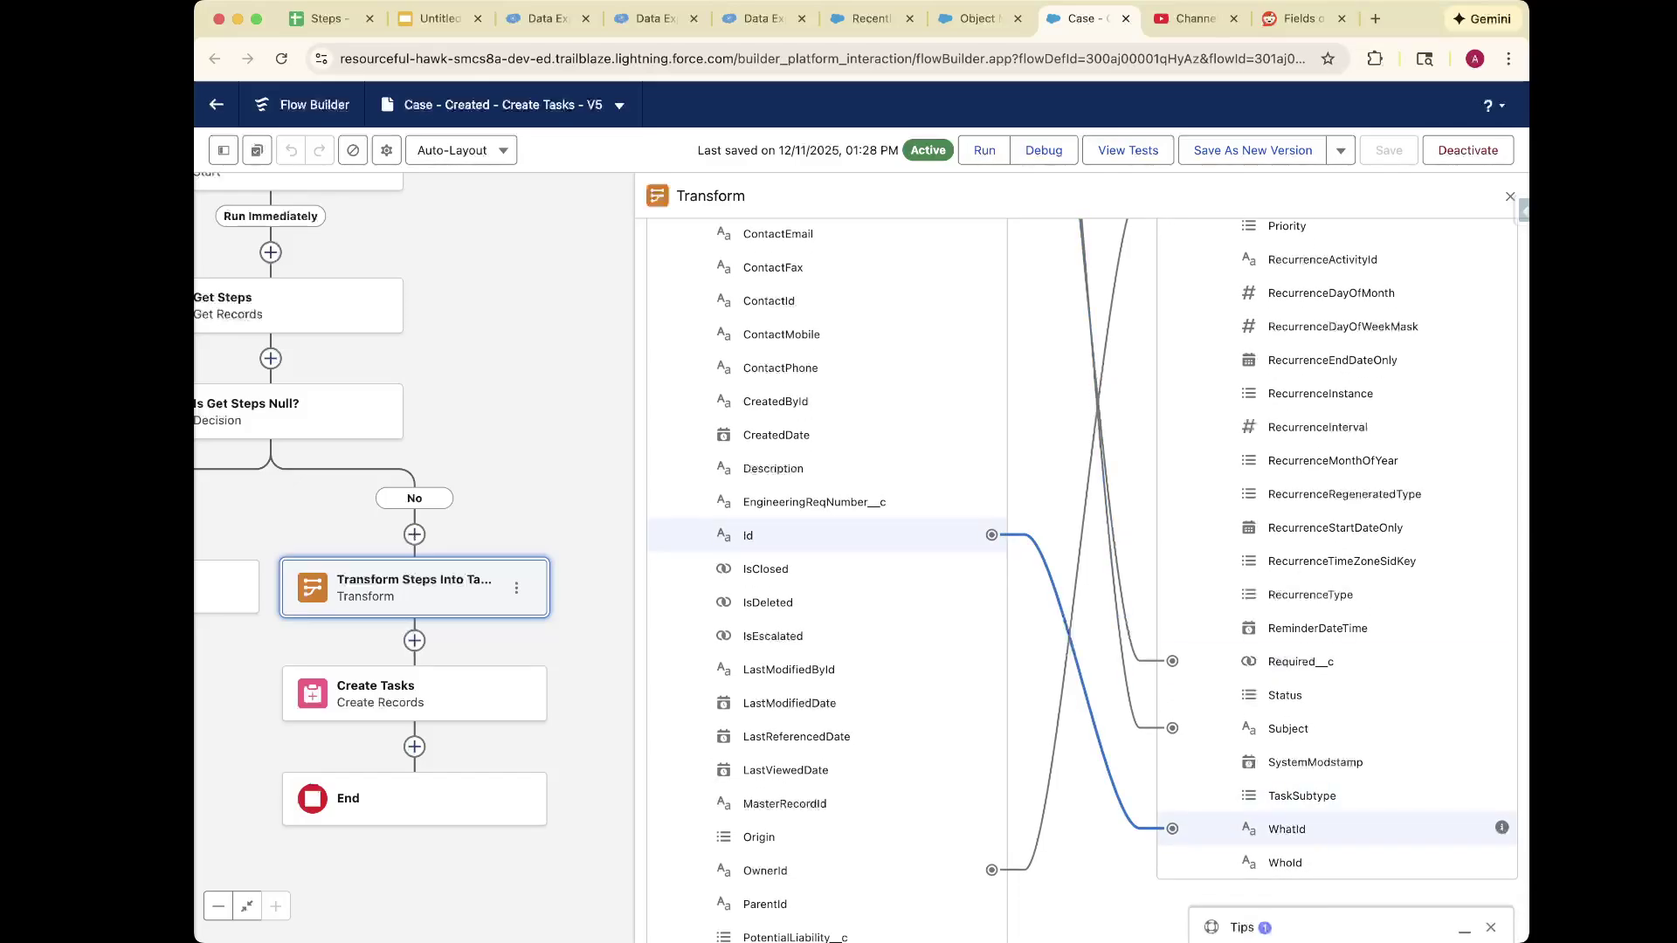
Trace the OwnerId mapping from the $Record case to the Task's OwnerId, bringing the flow's Start element into view.
{"action": "scroll", "coordinate": [1336, 349], "scroll_direction": "up", "scroll_amount": 3}
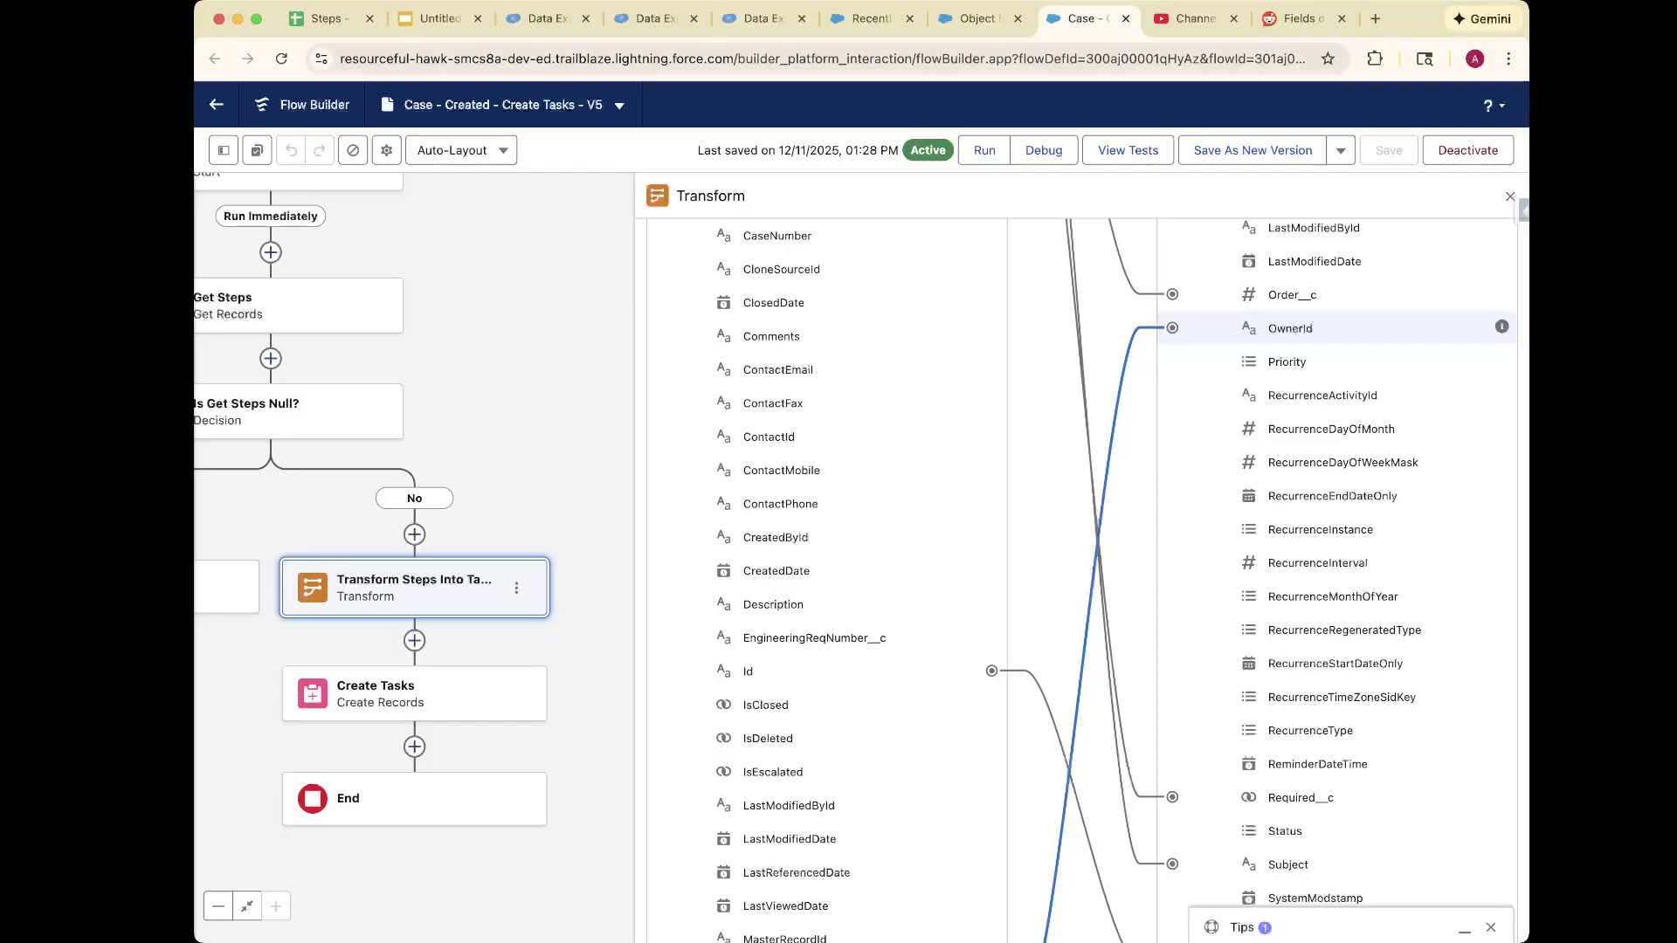
{"action": "left_click_drag", "start_coordinate": [498, 350], "coordinate": [589, 464]}
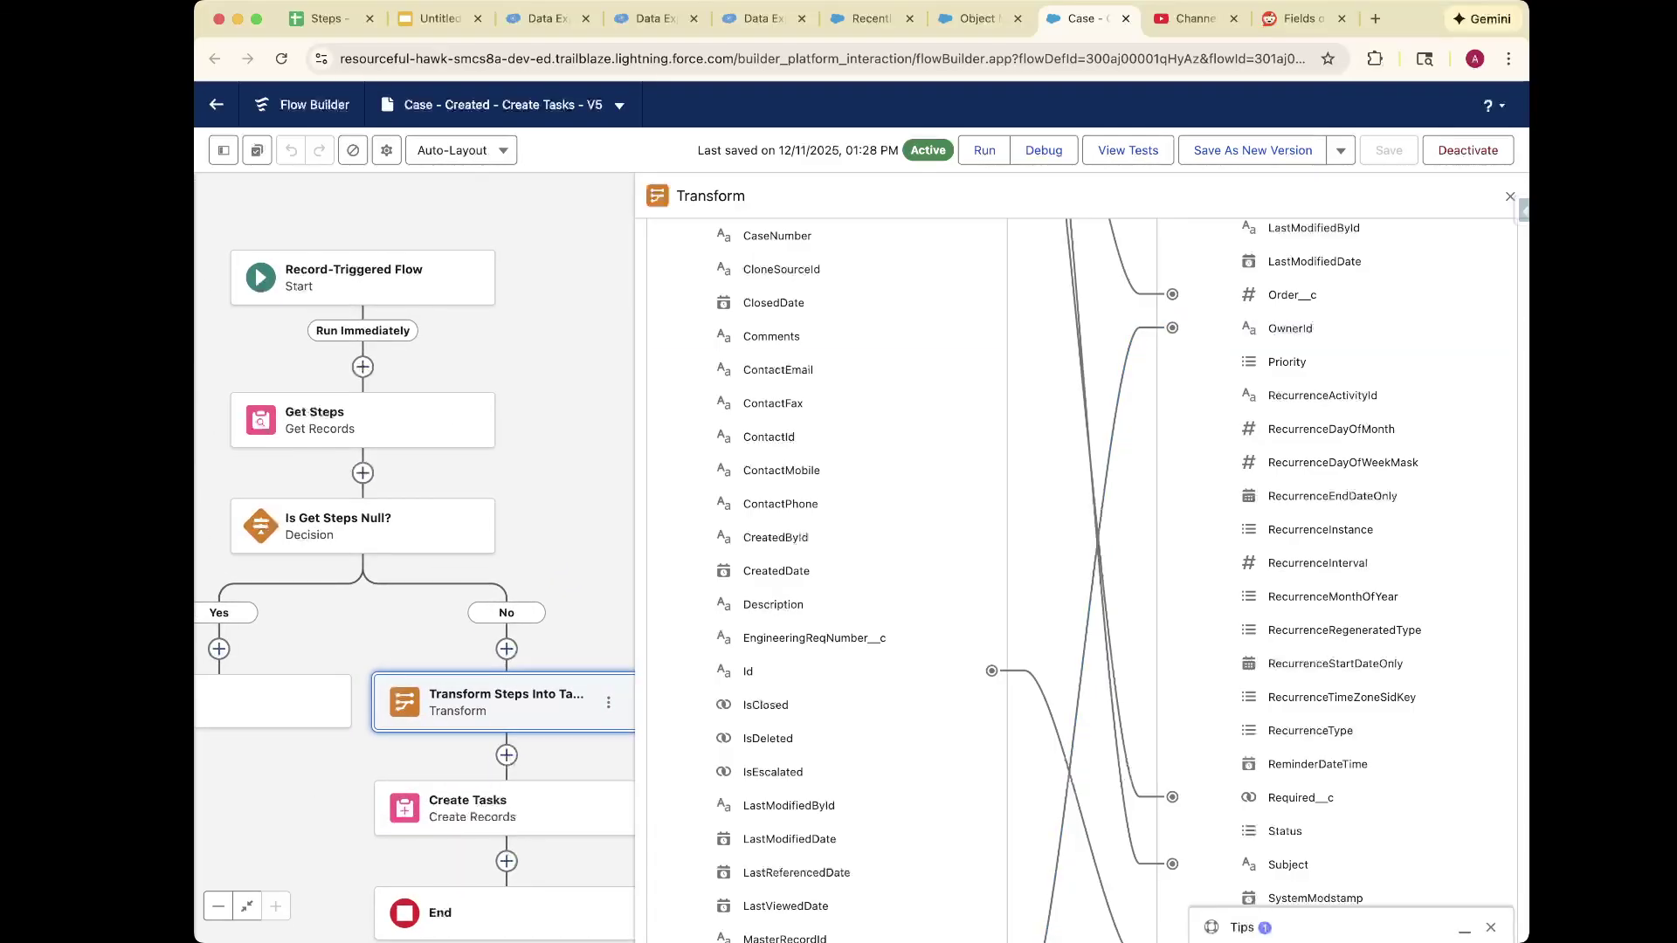
{"action": "scroll", "coordinate": [874, 654], "scroll_direction": "down", "scroll_amount": 5}
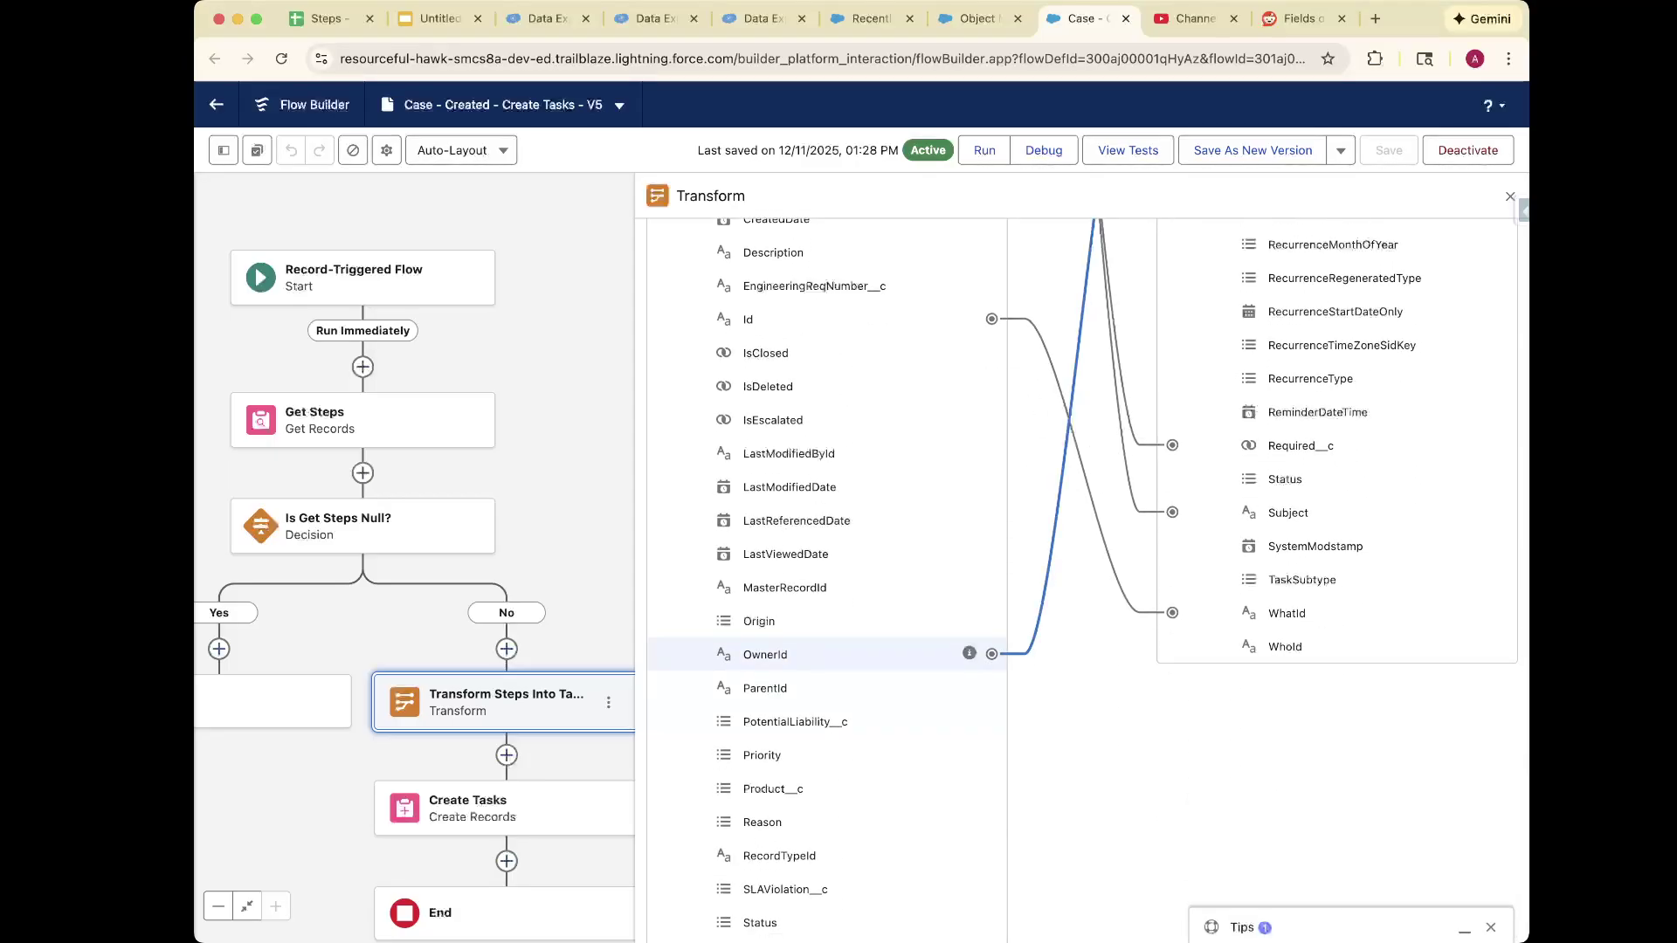
{"action": "scroll", "coordinate": [874, 654], "scroll_direction": "up", "scroll_amount": 4}
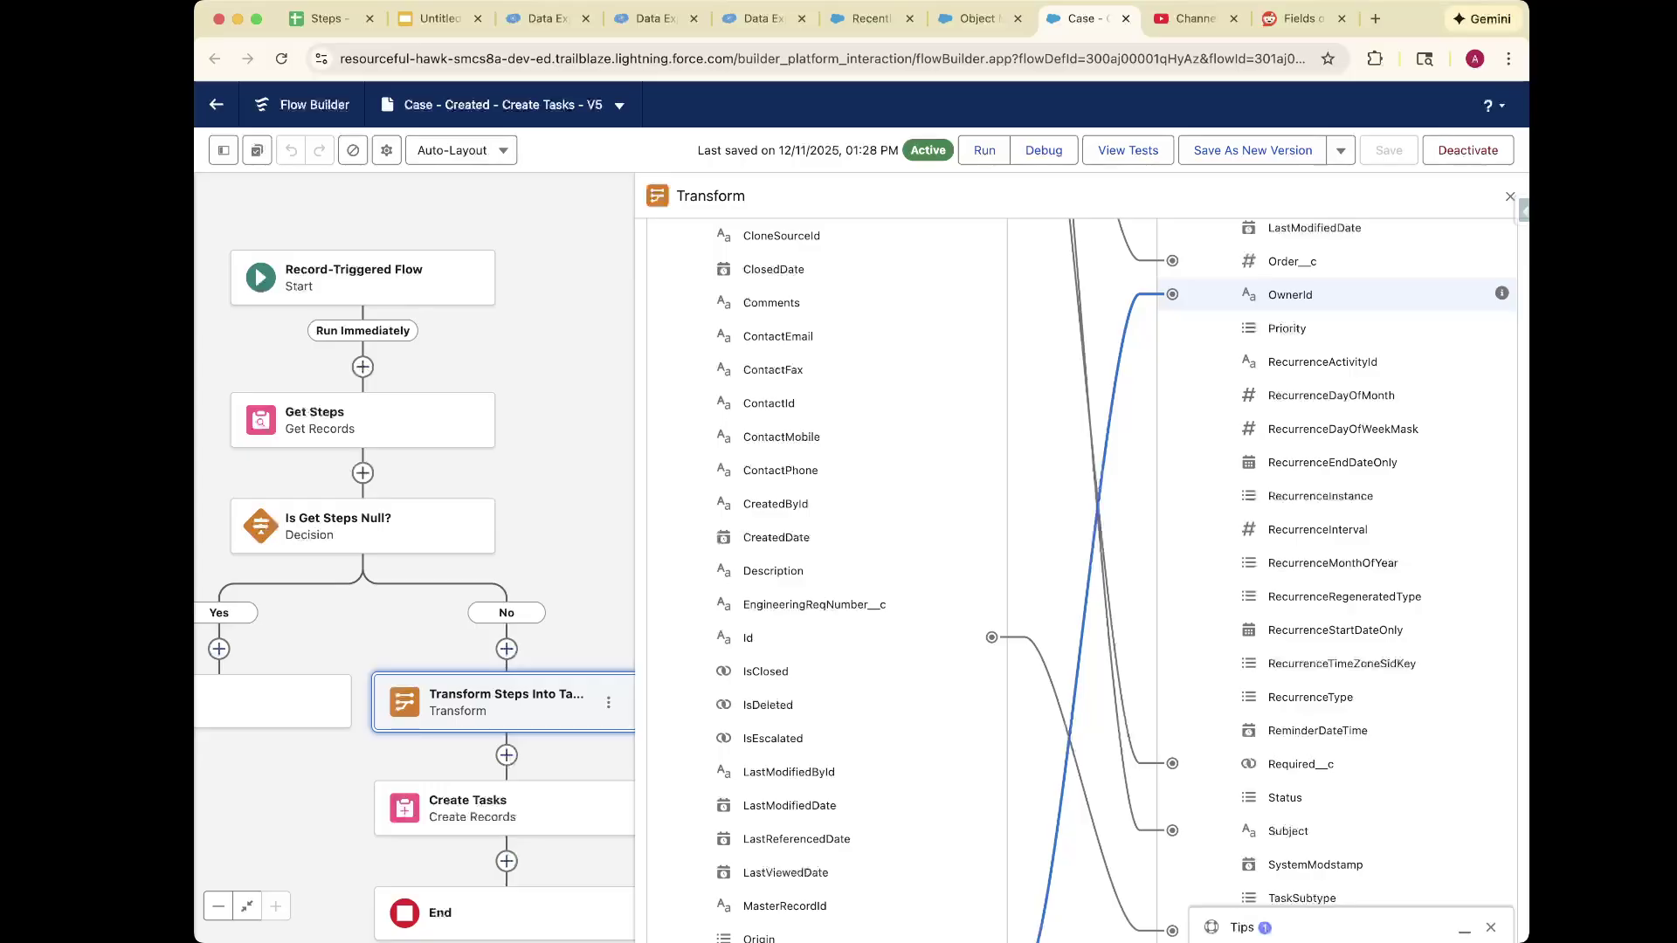
{"action": "scroll", "coordinate": [664, 475], "scroll_direction": "down", "scroll_amount": 5}
{"action": "scroll", "coordinate": [664, 475], "scroll_direction": "up", "scroll_amount": 10}
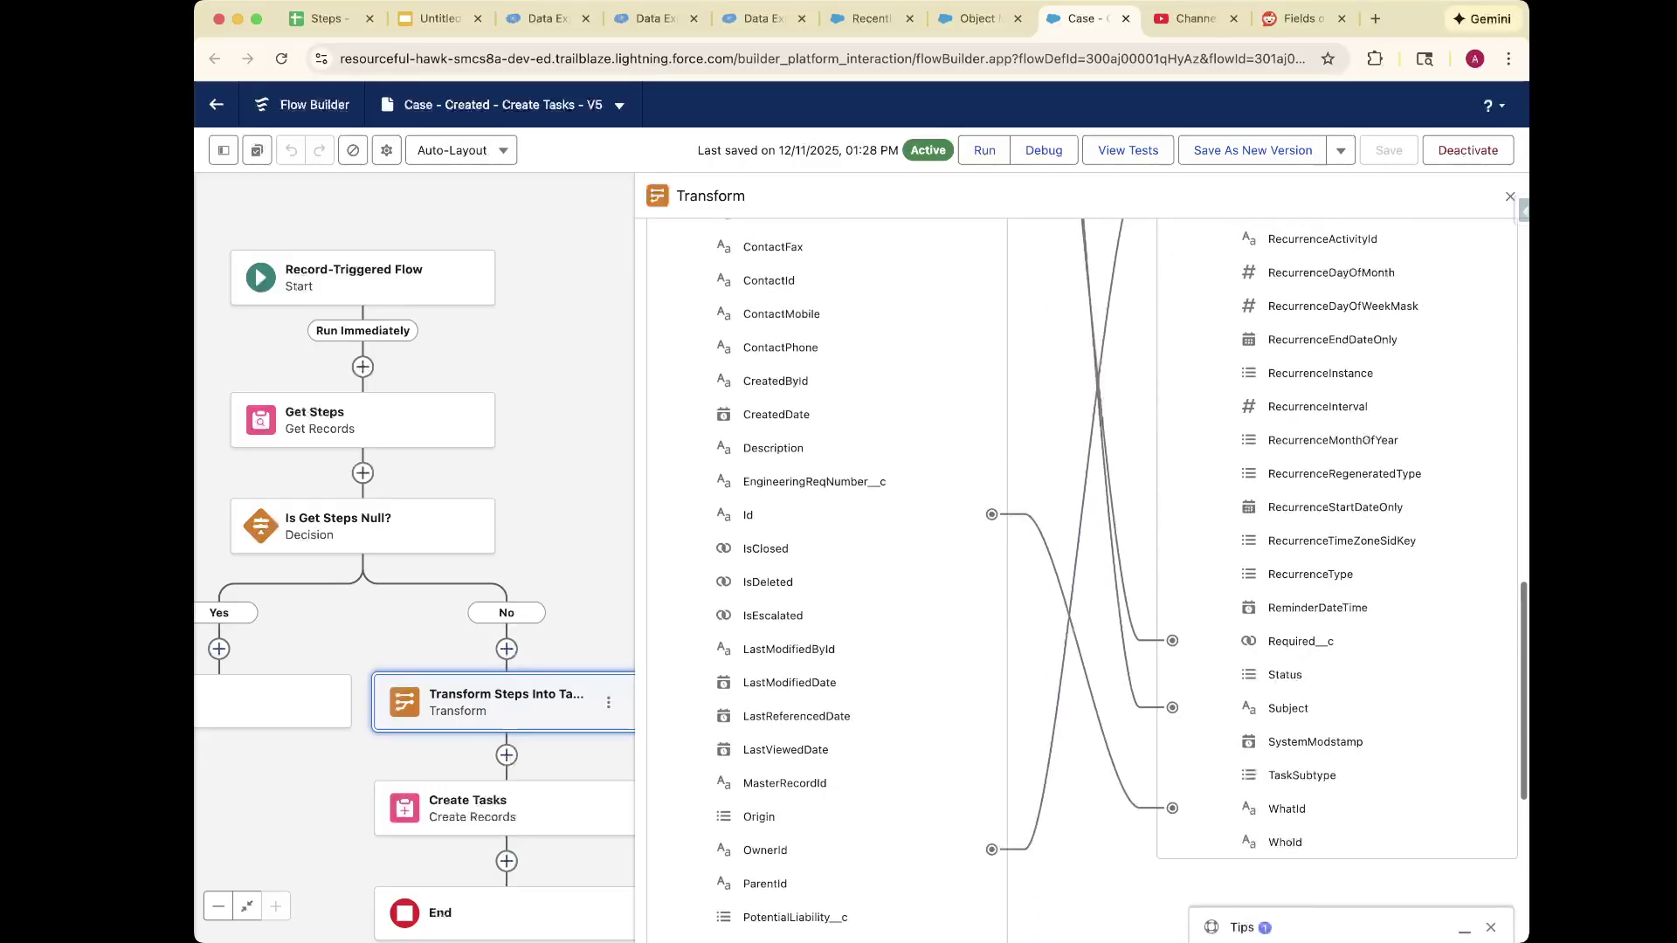
{"action": "scroll", "coordinate": [664, 475], "scroll_direction": "down", "scroll_amount": 3}
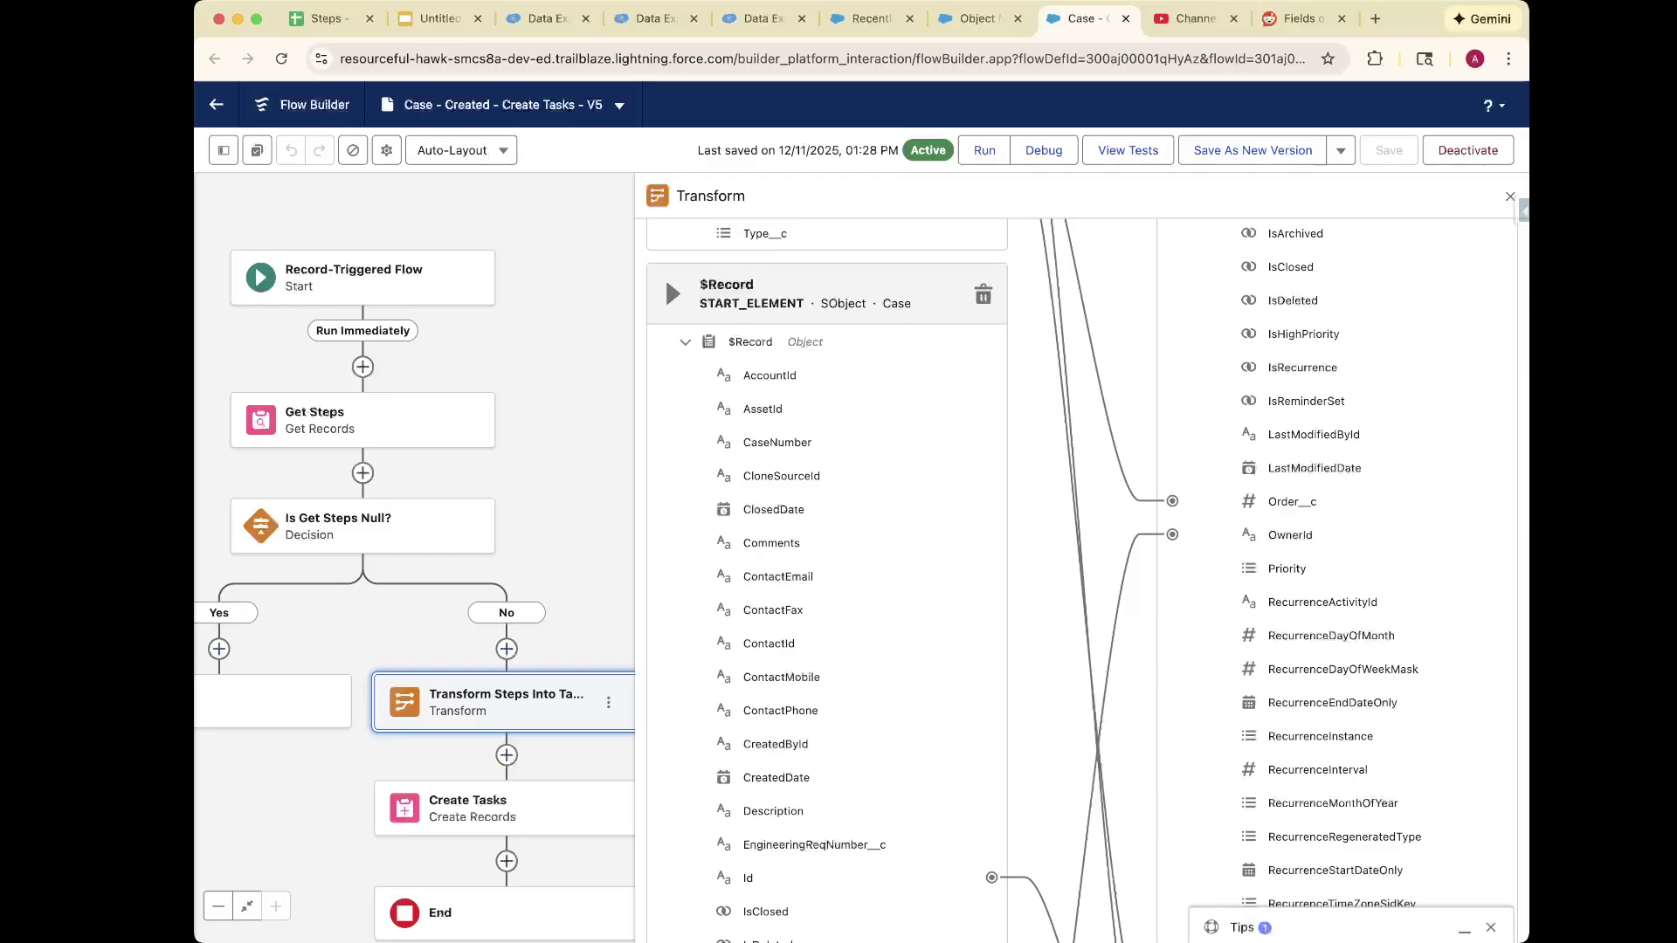
Remove the mapping between the $Record case's OwnerId and the Task's OwnerId.
{"action": "scroll", "coordinate": [664, 278], "scroll_direction": "up", "scroll_amount": 10}
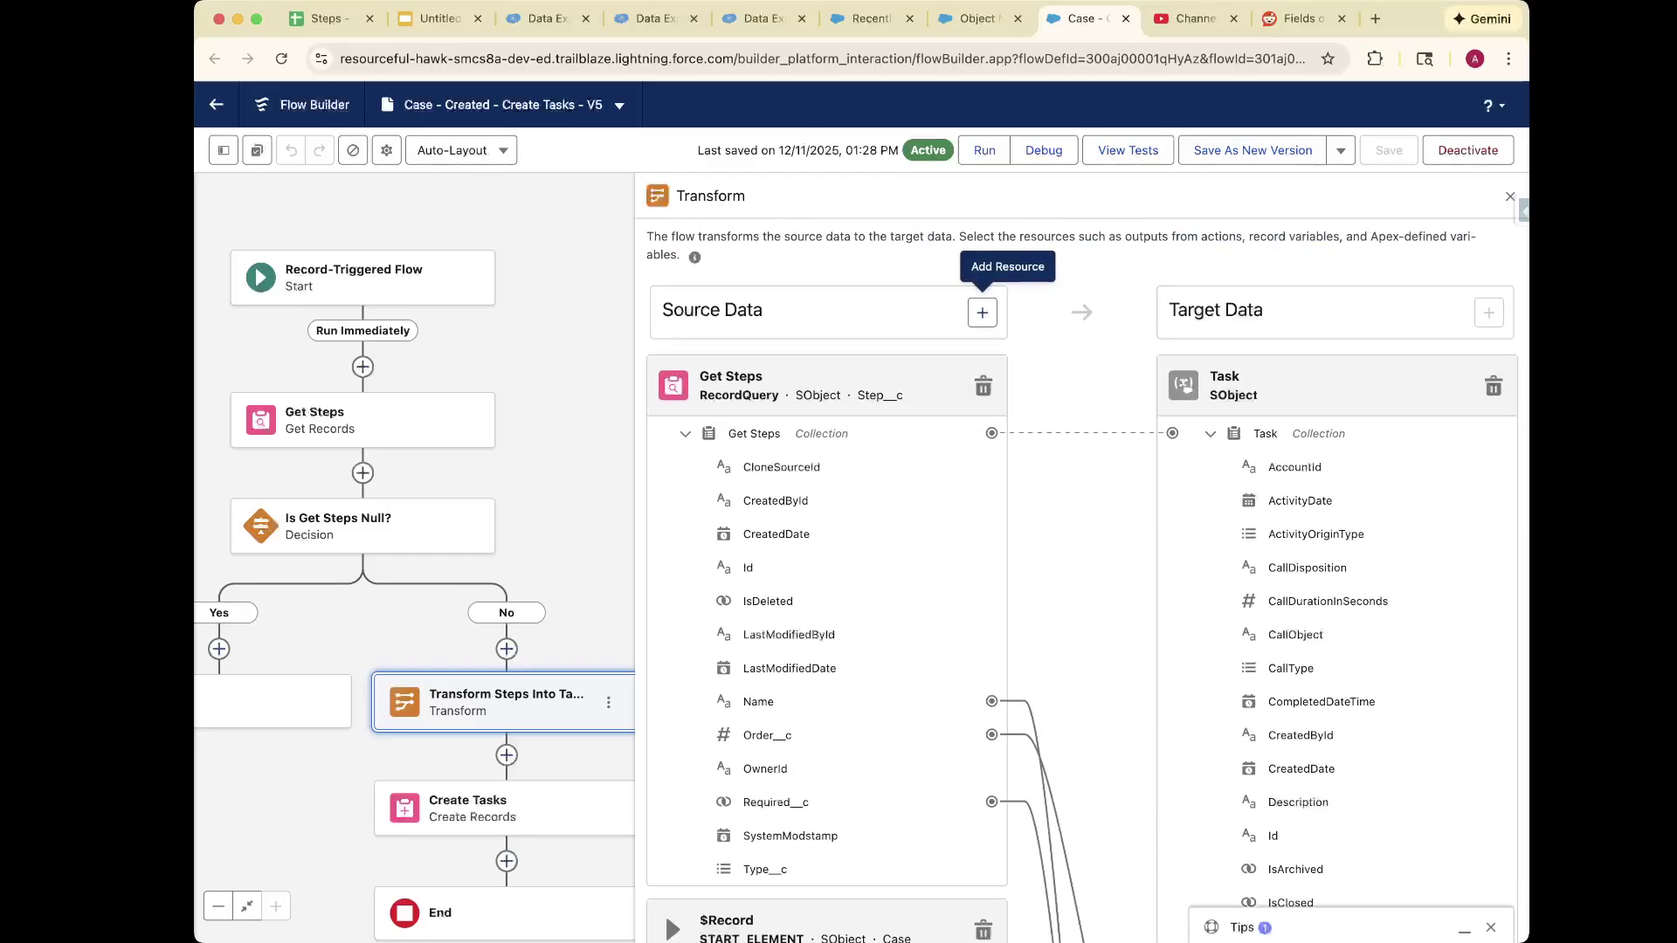
{"action": "scroll", "coordinate": [970, 769], "scroll_direction": "down", "scroll_amount": 4}
{"action": "scroll", "coordinate": [664, 579], "scroll_direction": "up", "scroll_amount": 3}
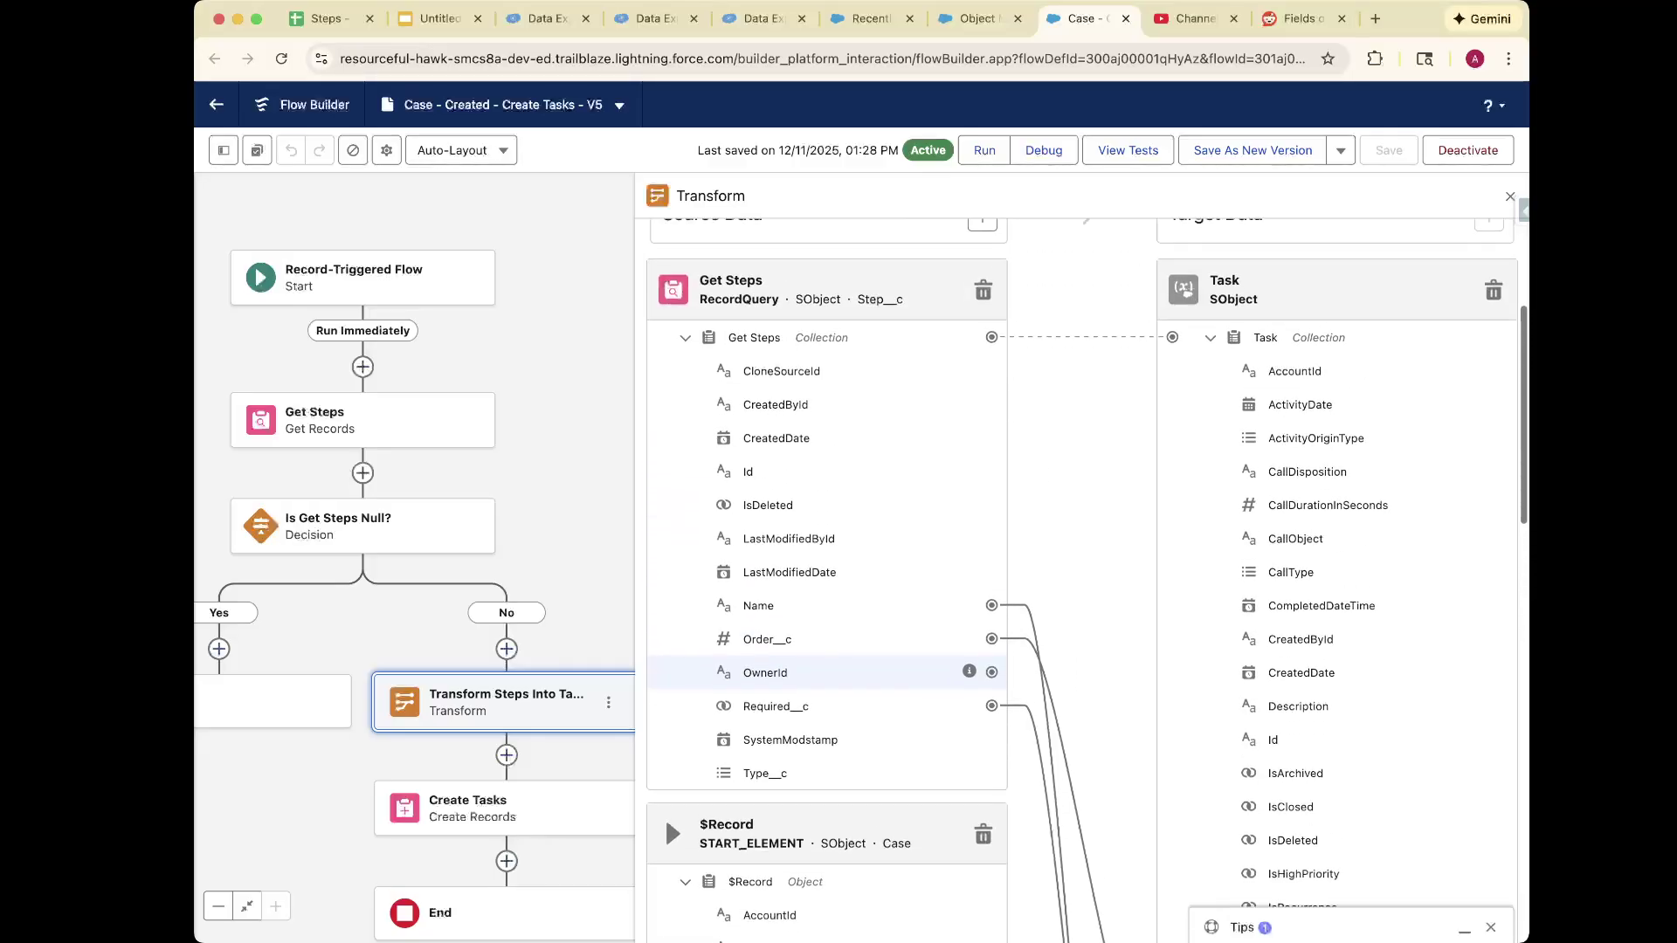
{"action": "scroll", "coordinate": [826, 576], "scroll_direction": "down", "scroll_amount": 7}
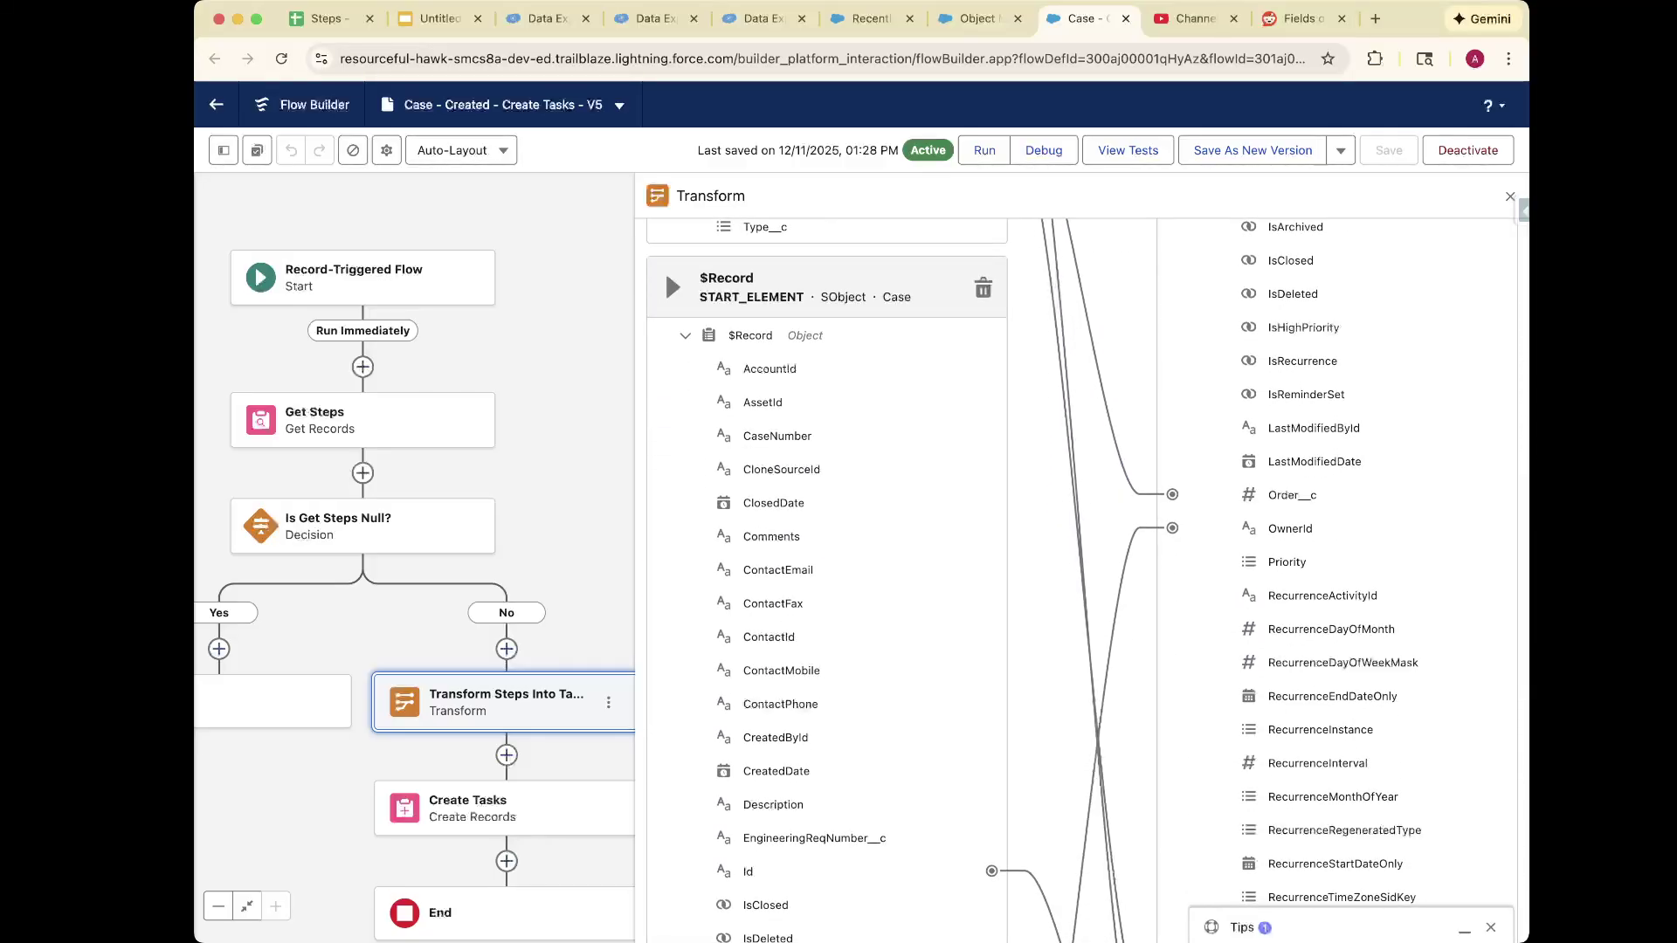
{"action": "left_click", "coordinate": [1099, 529]}
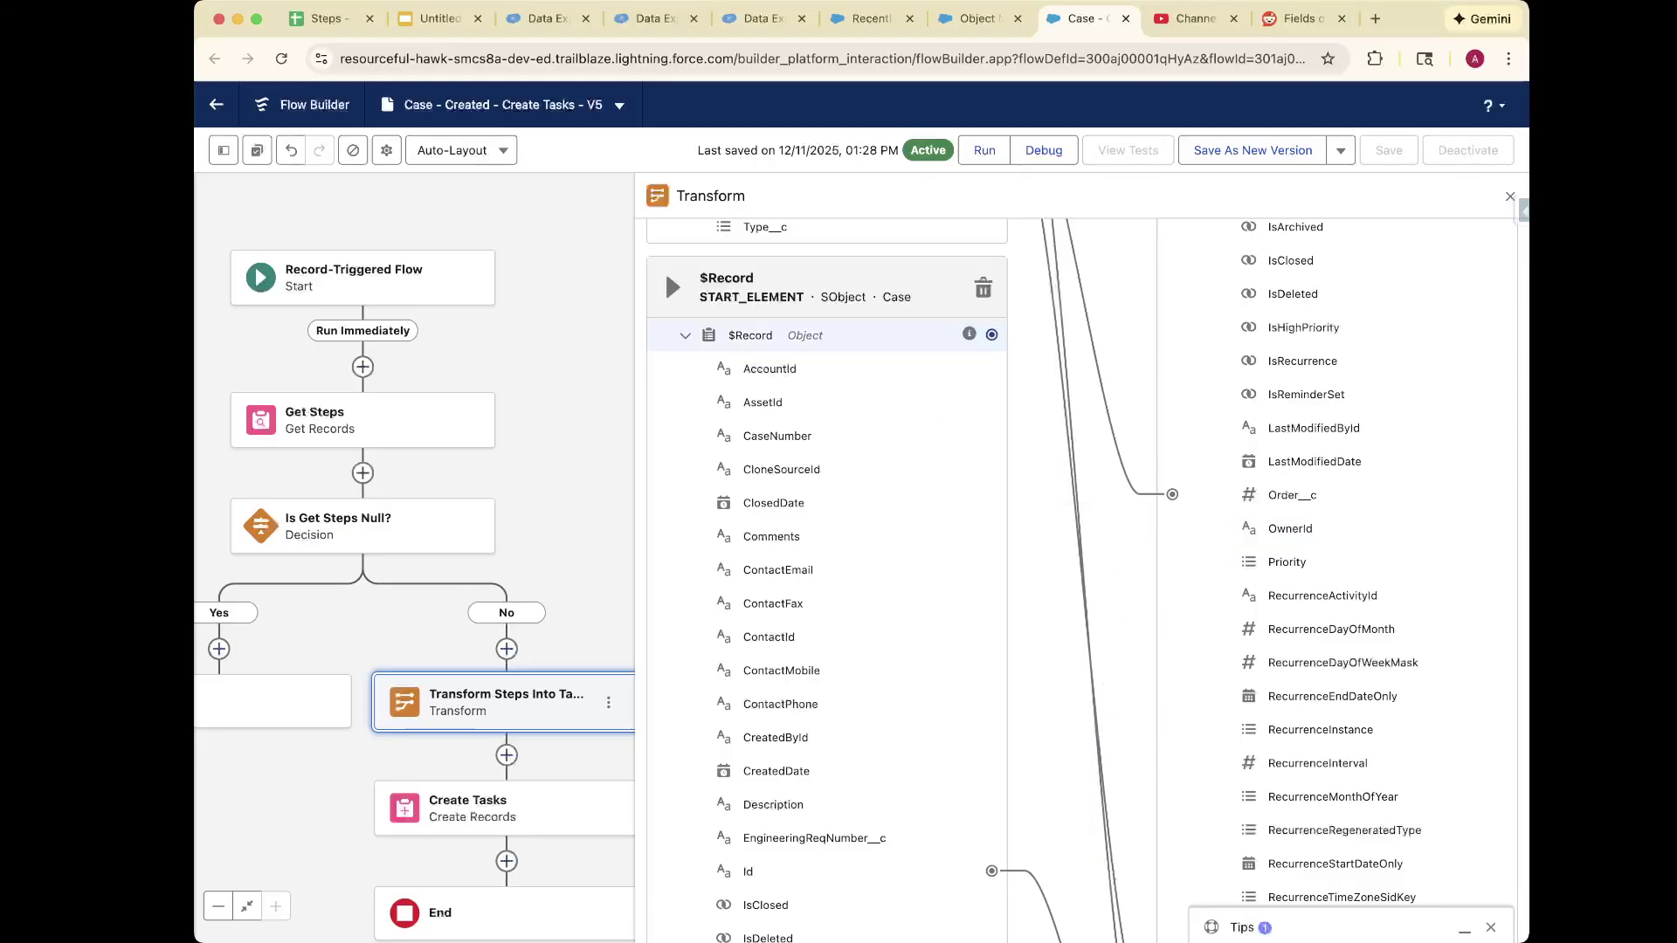
Map the Get Steps LastModifiedById field to the Task's OwnerId.
{"action": "scroll", "coordinate": [826, 467], "scroll_direction": "up", "scroll_amount": 5}
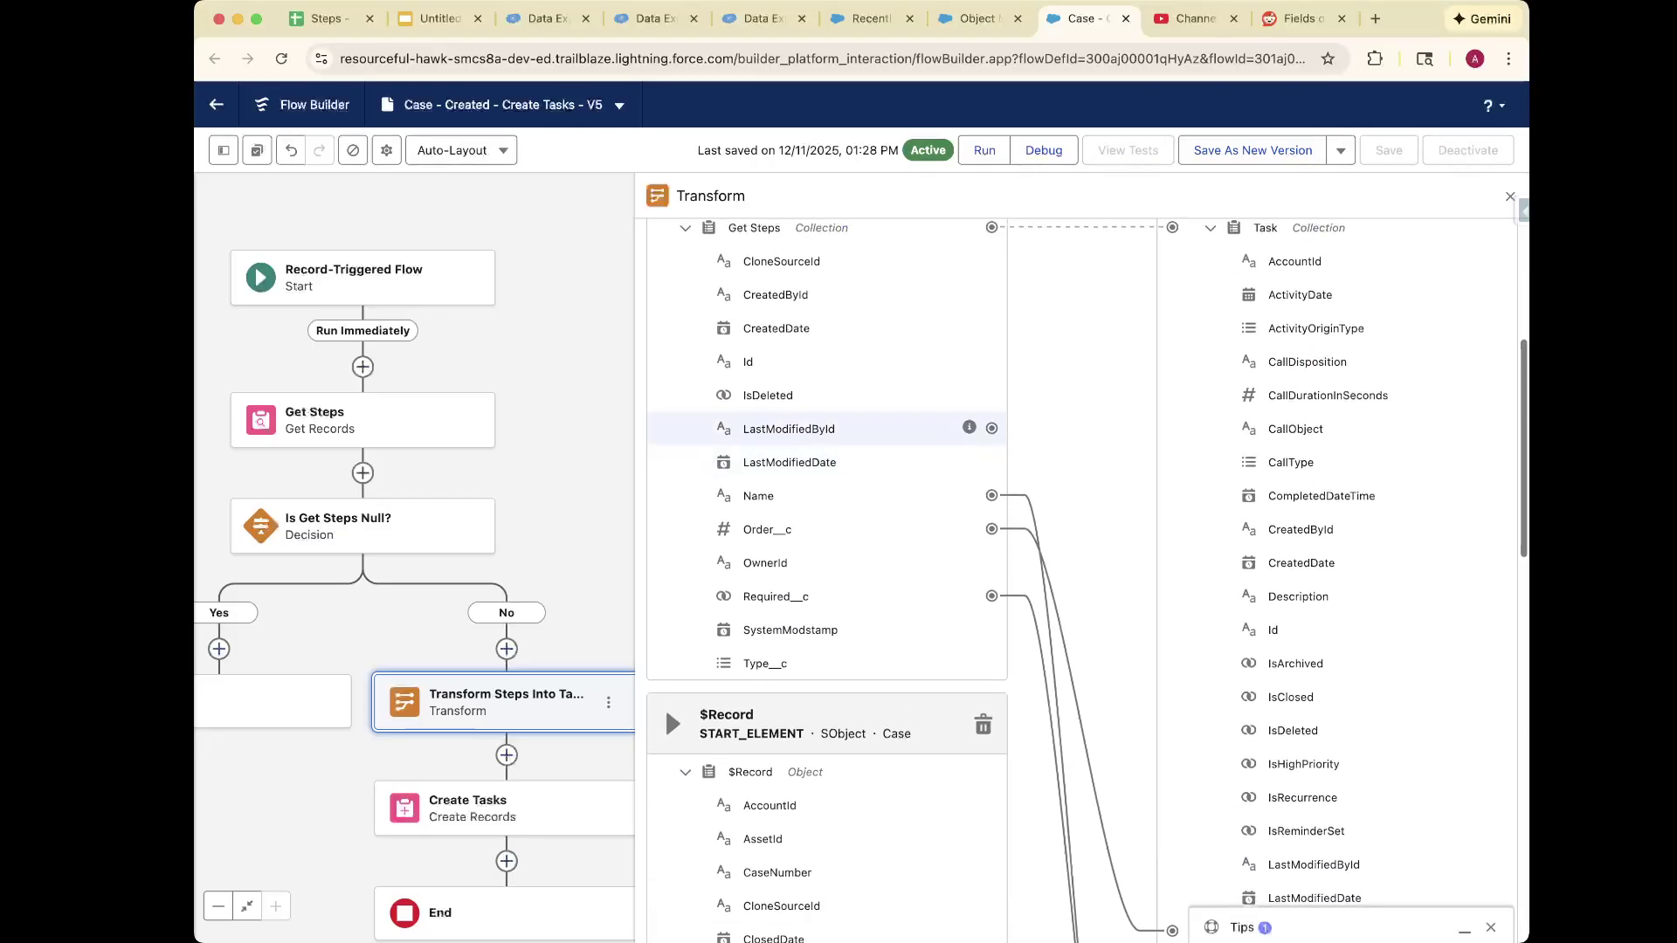
{"action": "left_click", "coordinate": [991, 428]}
{"action": "scroll", "coordinate": [991, 428], "scroll_direction": "down", "scroll_amount": 3}
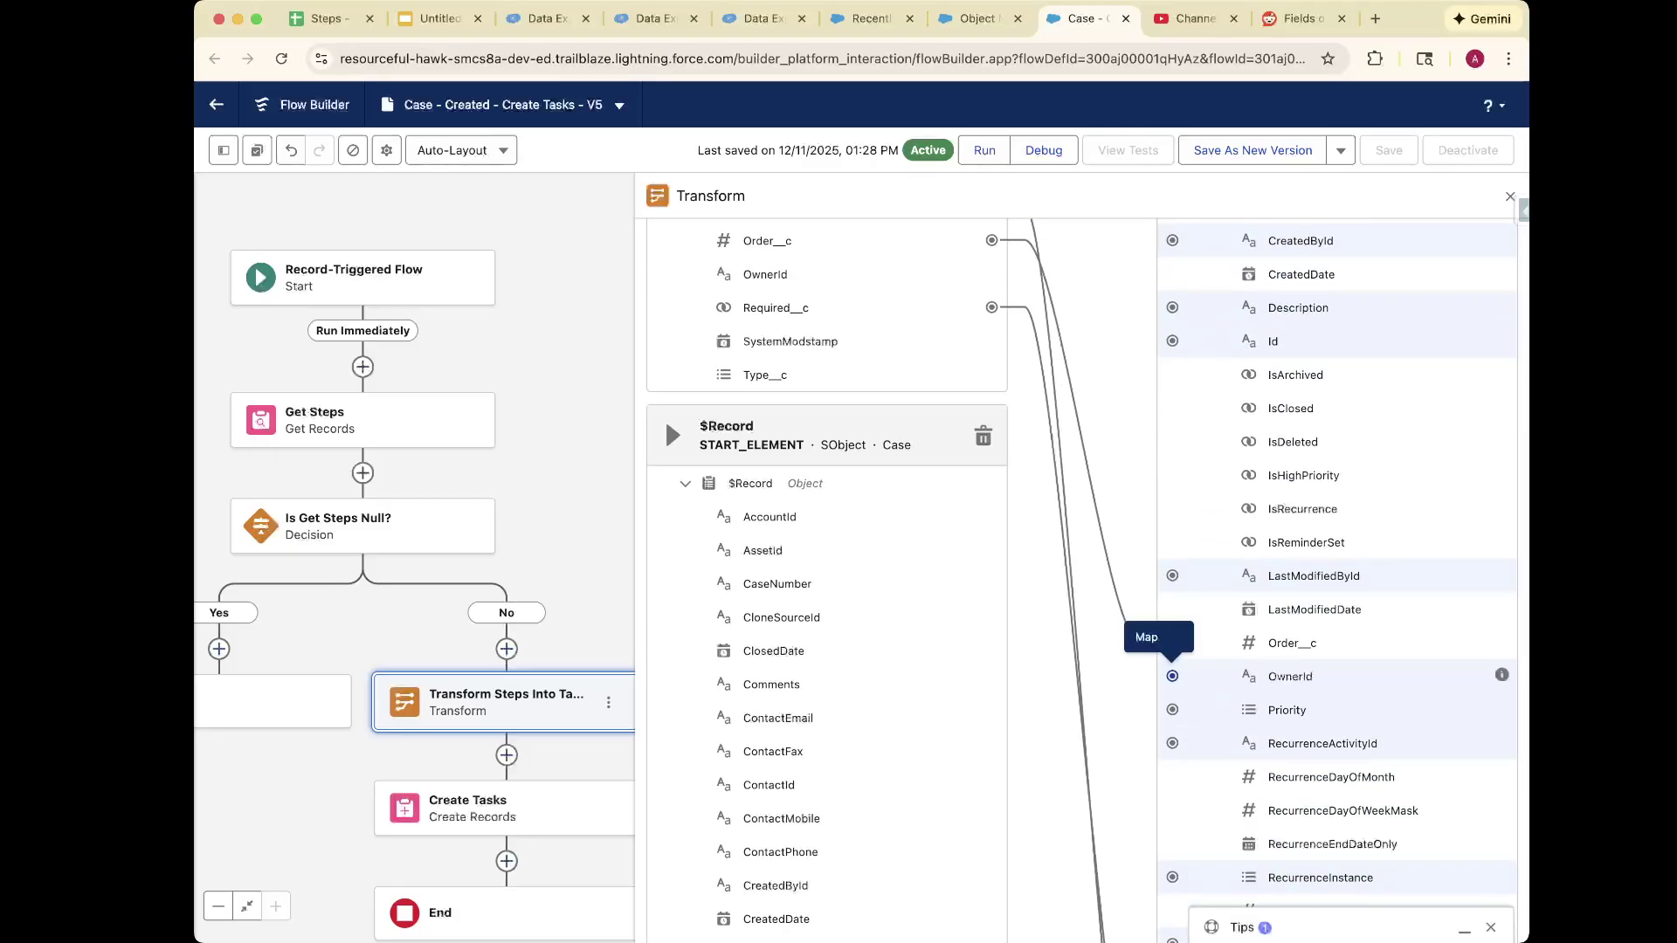
{"action": "left_click", "coordinate": [1172, 676]}
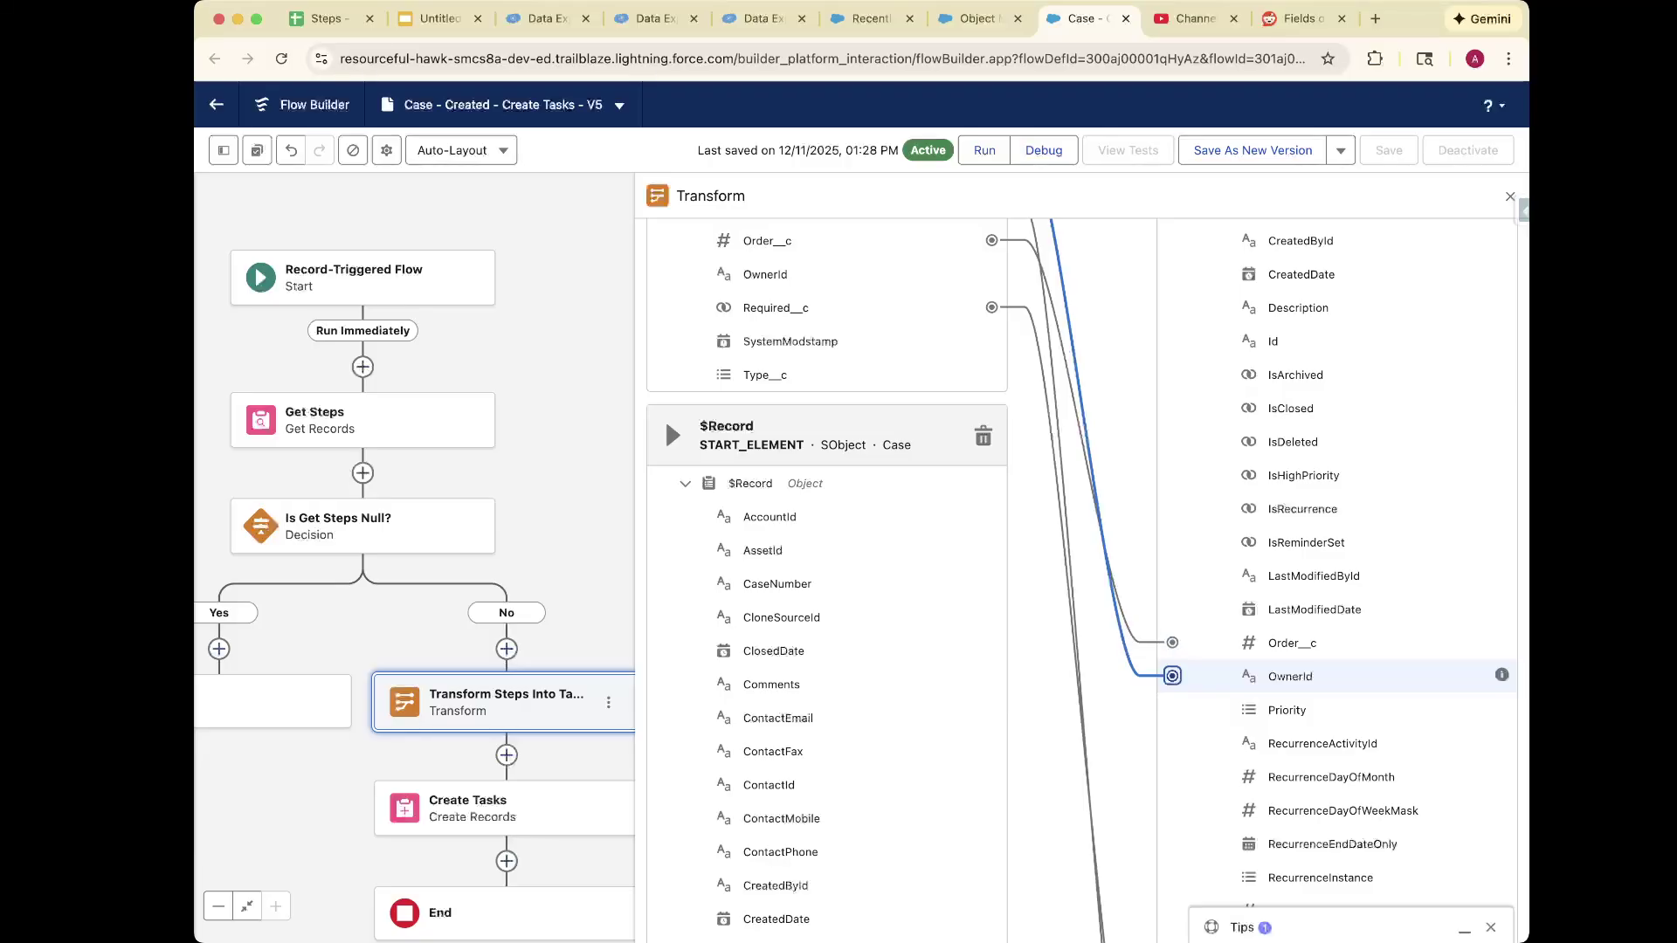
Open the formula transformation on the Task's OwnerId mapping and clear its existing expression.
{"action": "left_click", "coordinate": [1172, 676]}
{"action": "left_click", "coordinate": [1129, 677]}
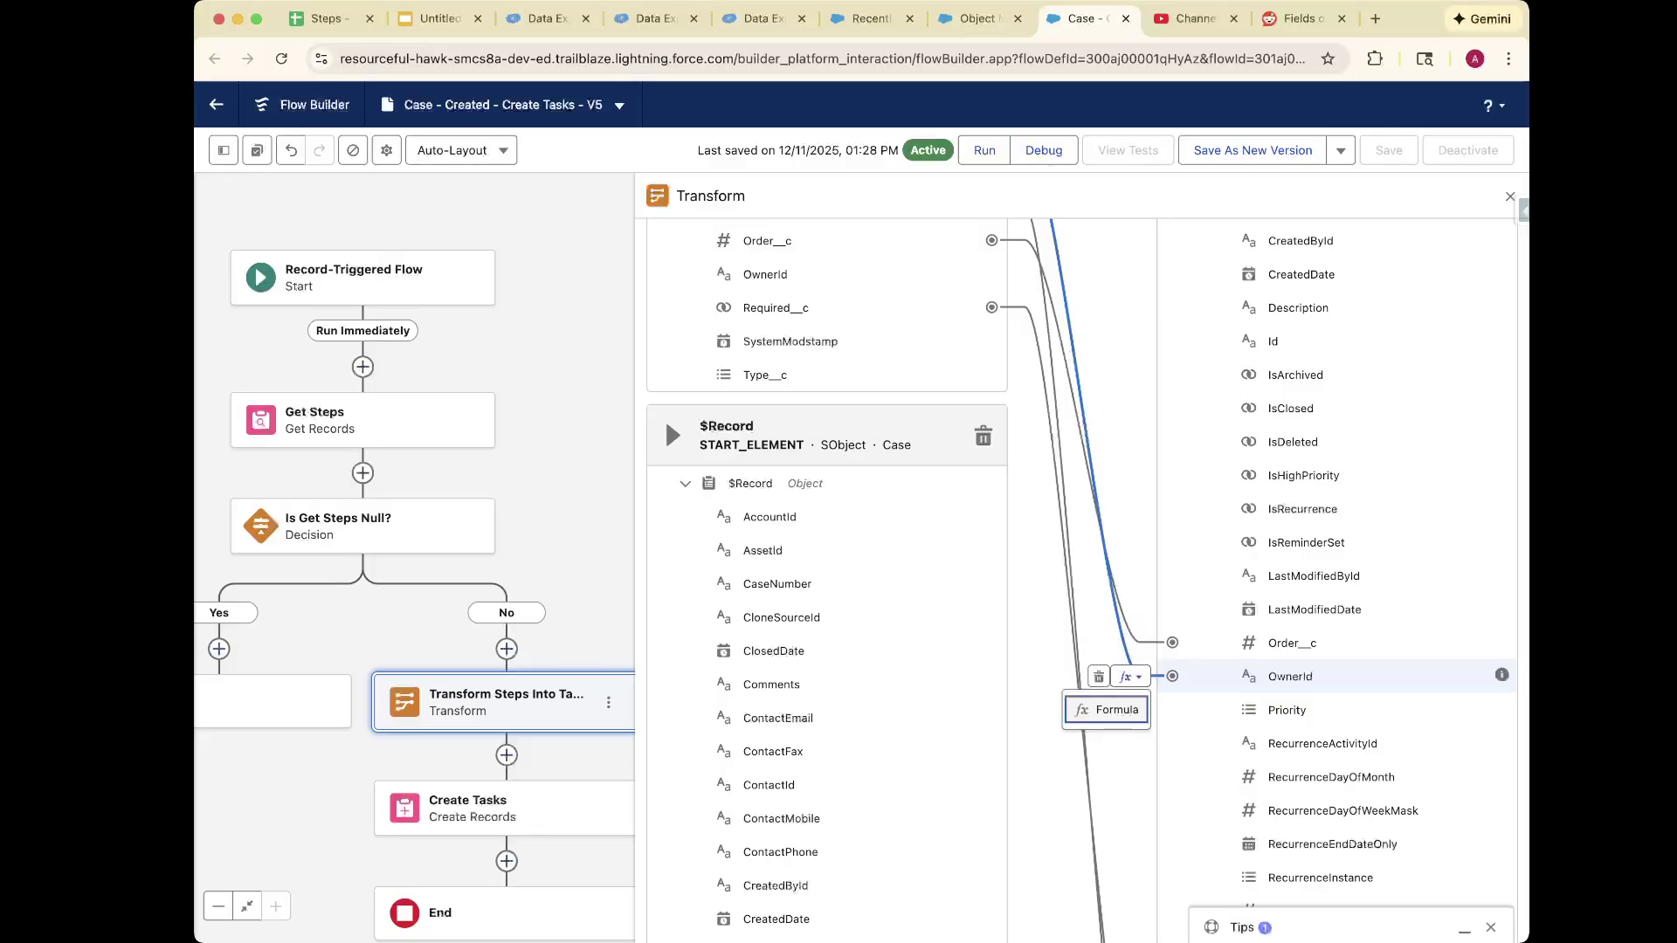
{"action": "key", "text": "Return"}
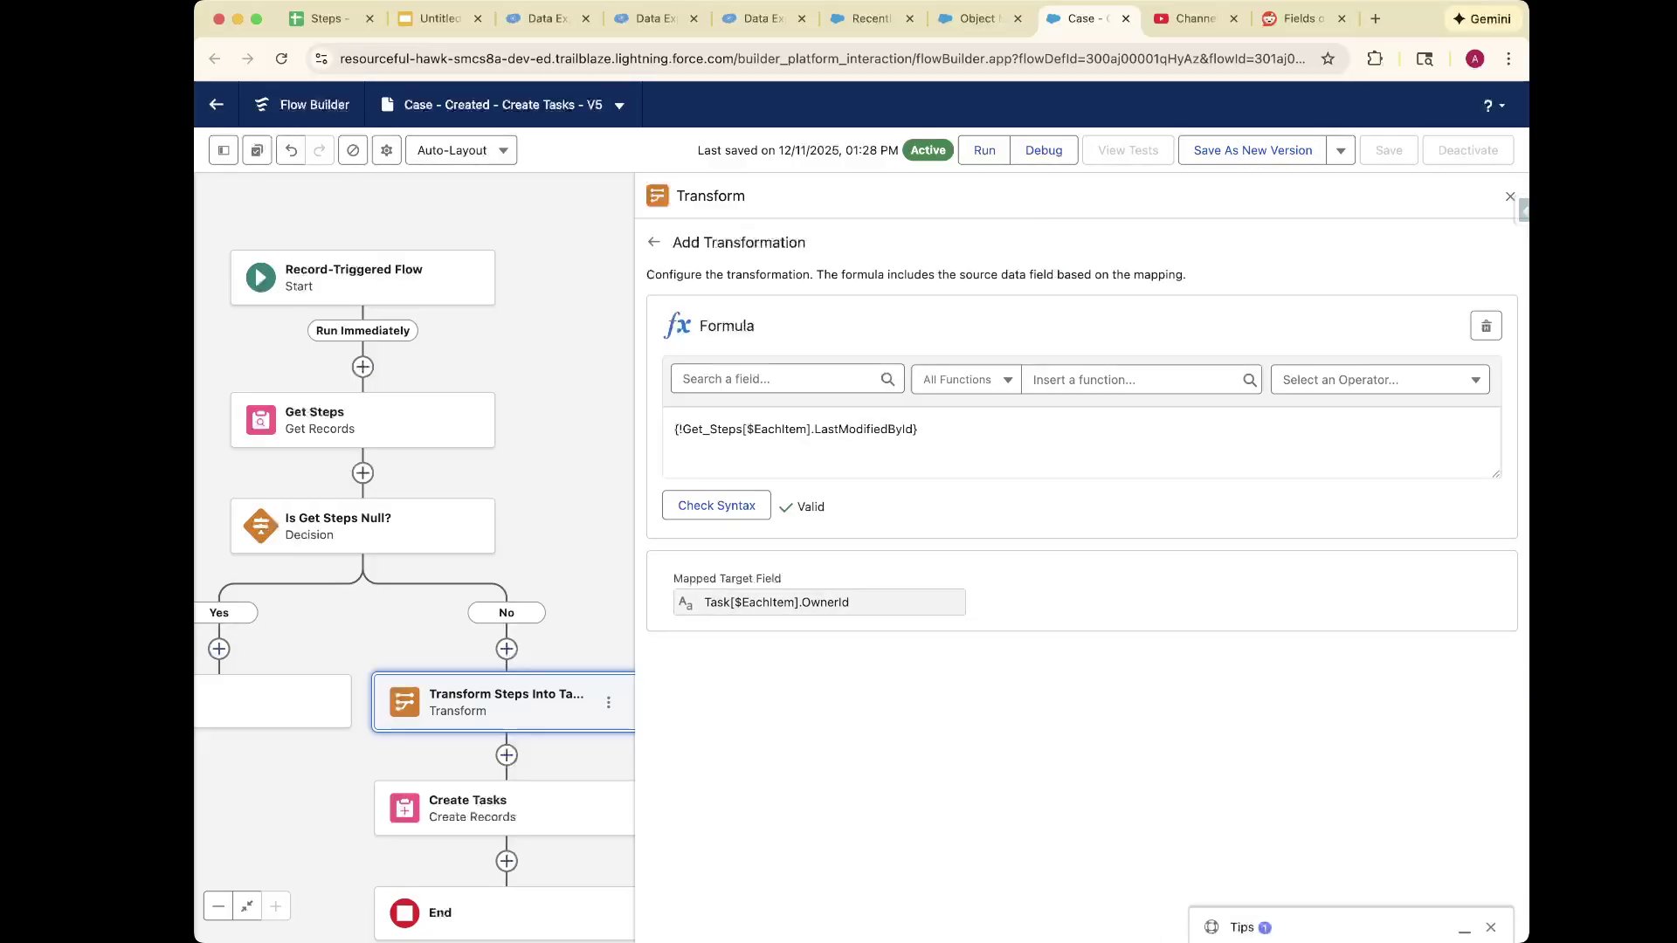
{"action": "left_click", "coordinate": [978, 441]}
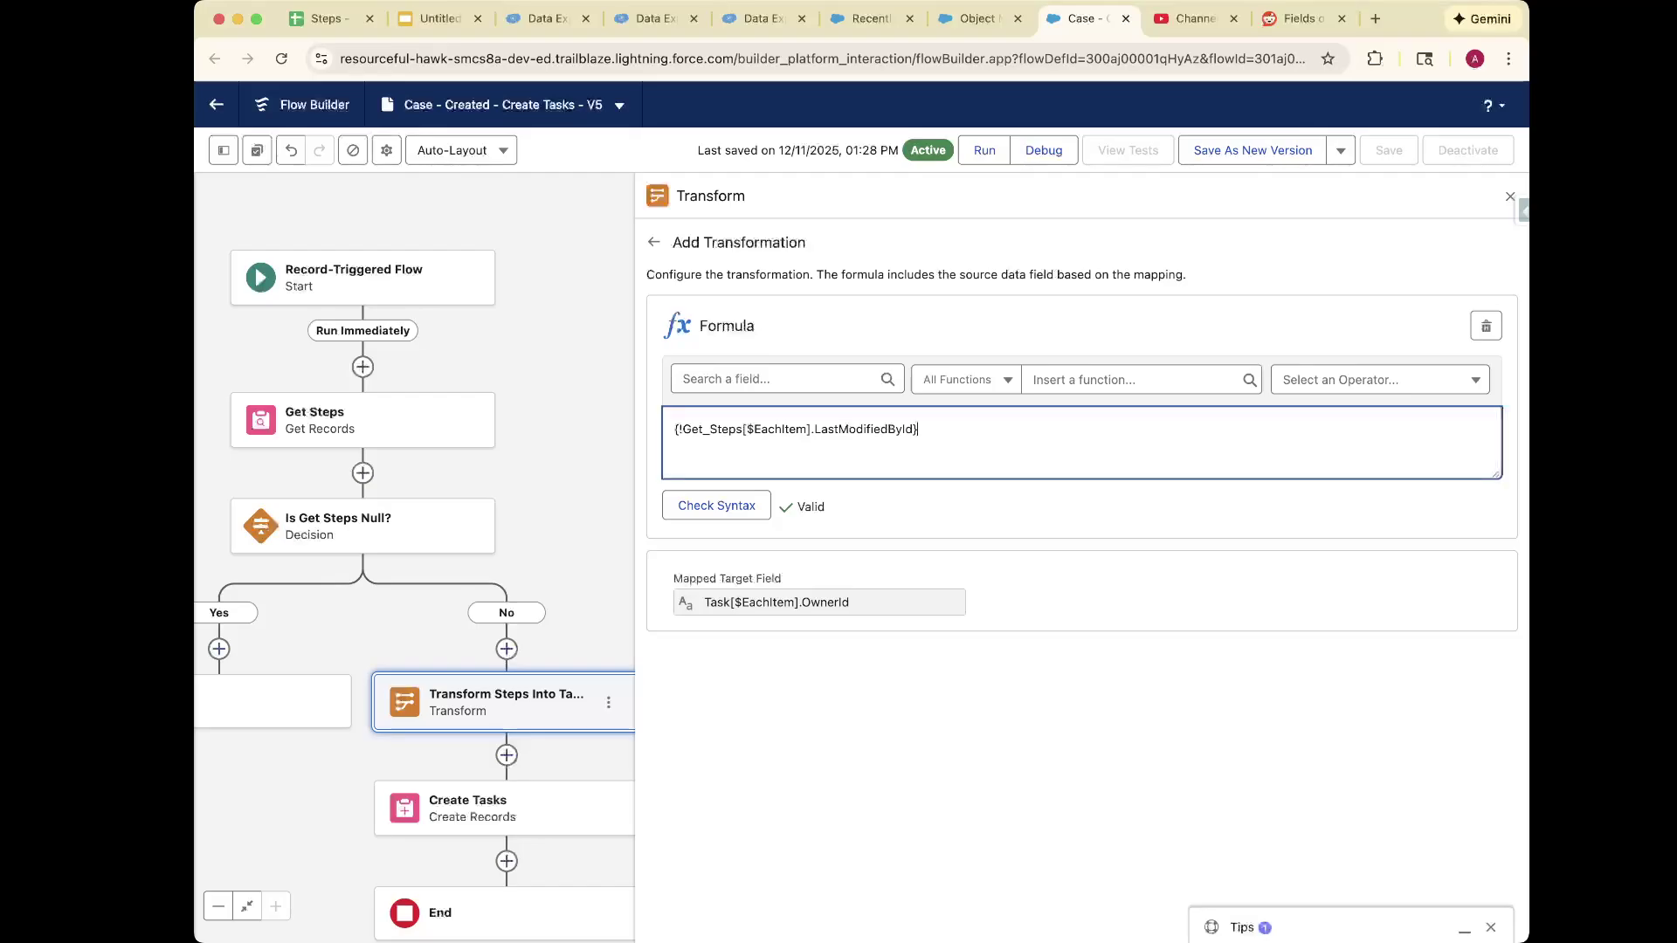
{"action": "key", "text": "super+a"}
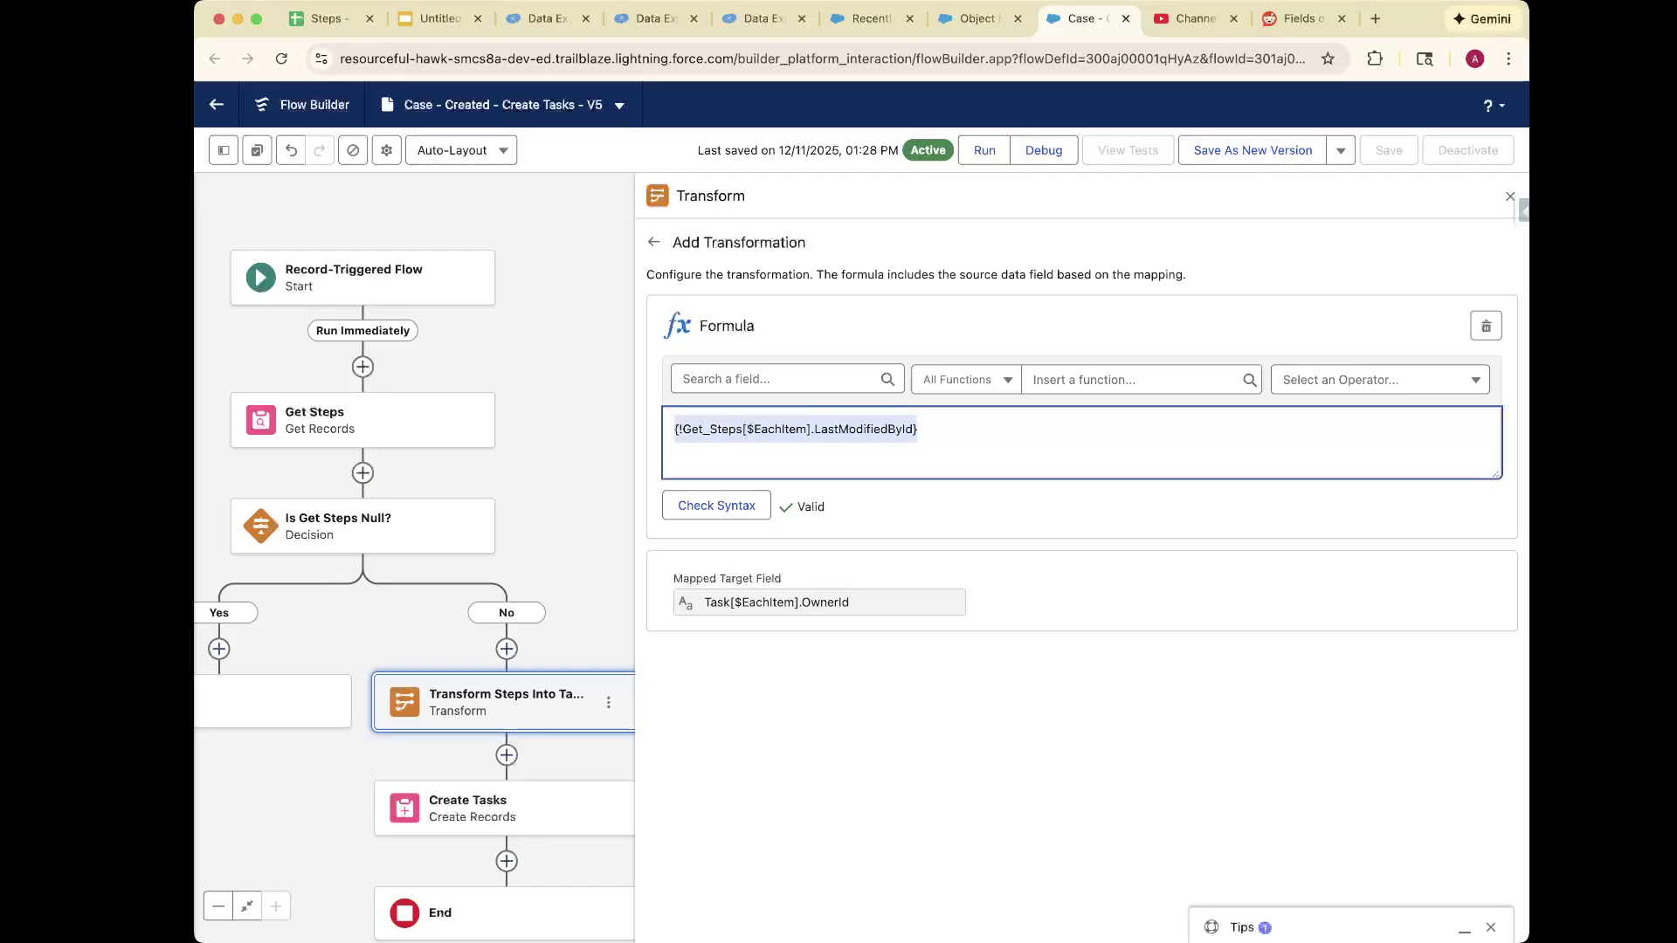
{"action": "key", "text": "BackSpace"}
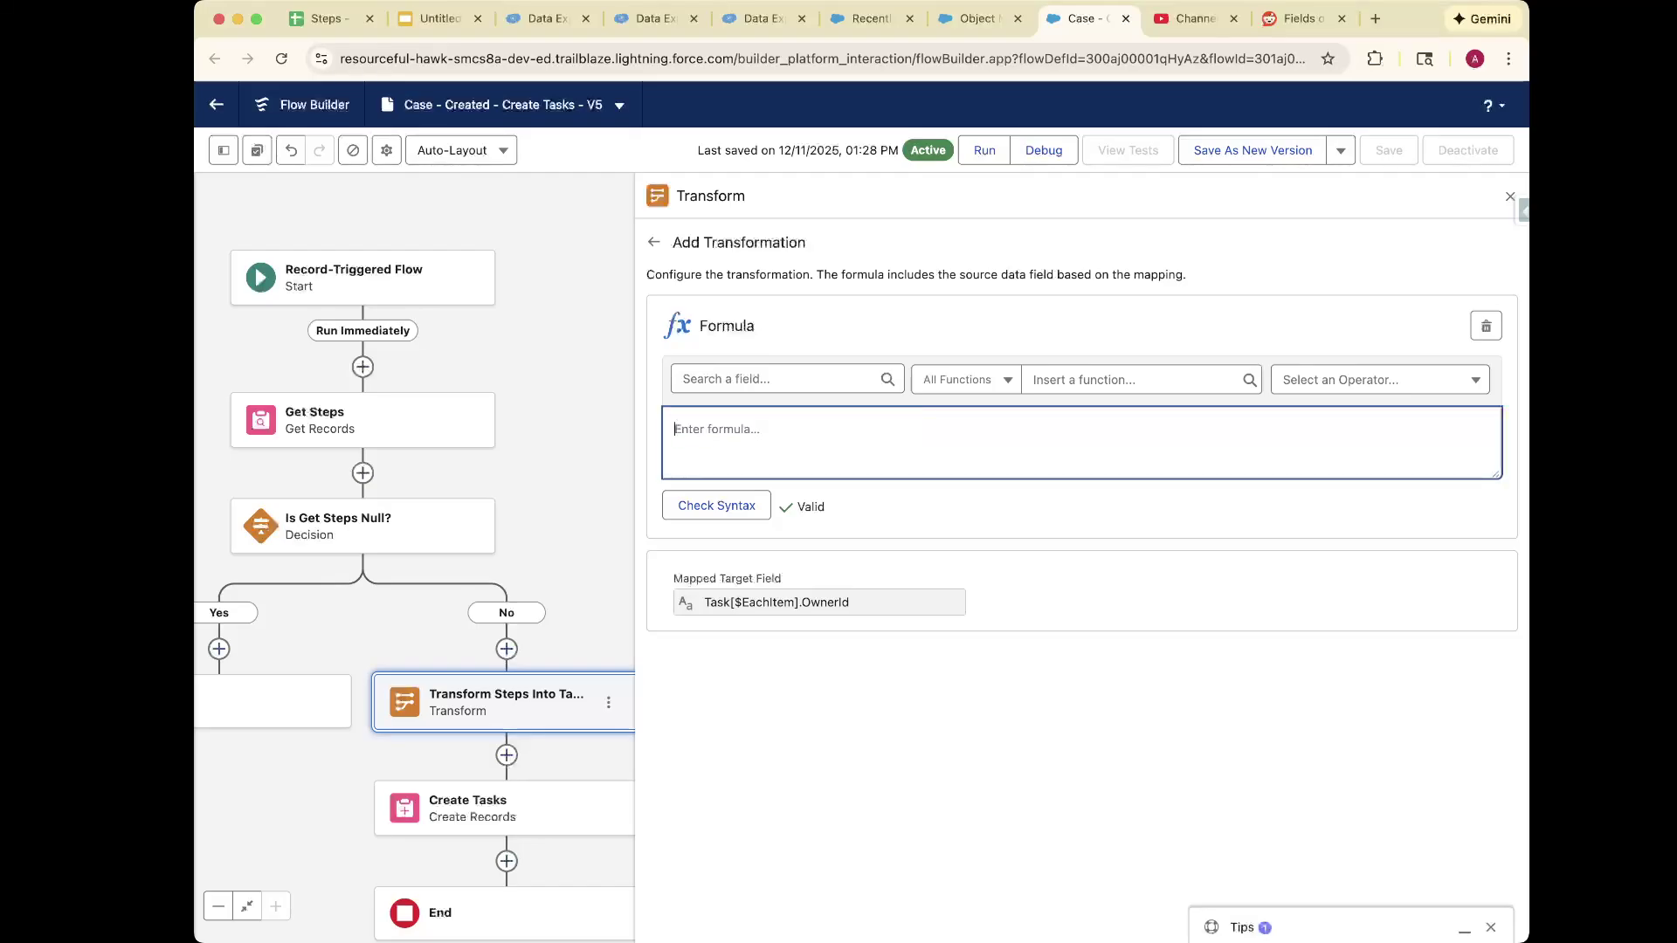
Set the OwnerId formula to the Triggering Case's Owner ID, {!$Record.OwnerId}, check its syntax and return to the data mapping.
{"action": "left_click", "coordinate": [777, 379]}
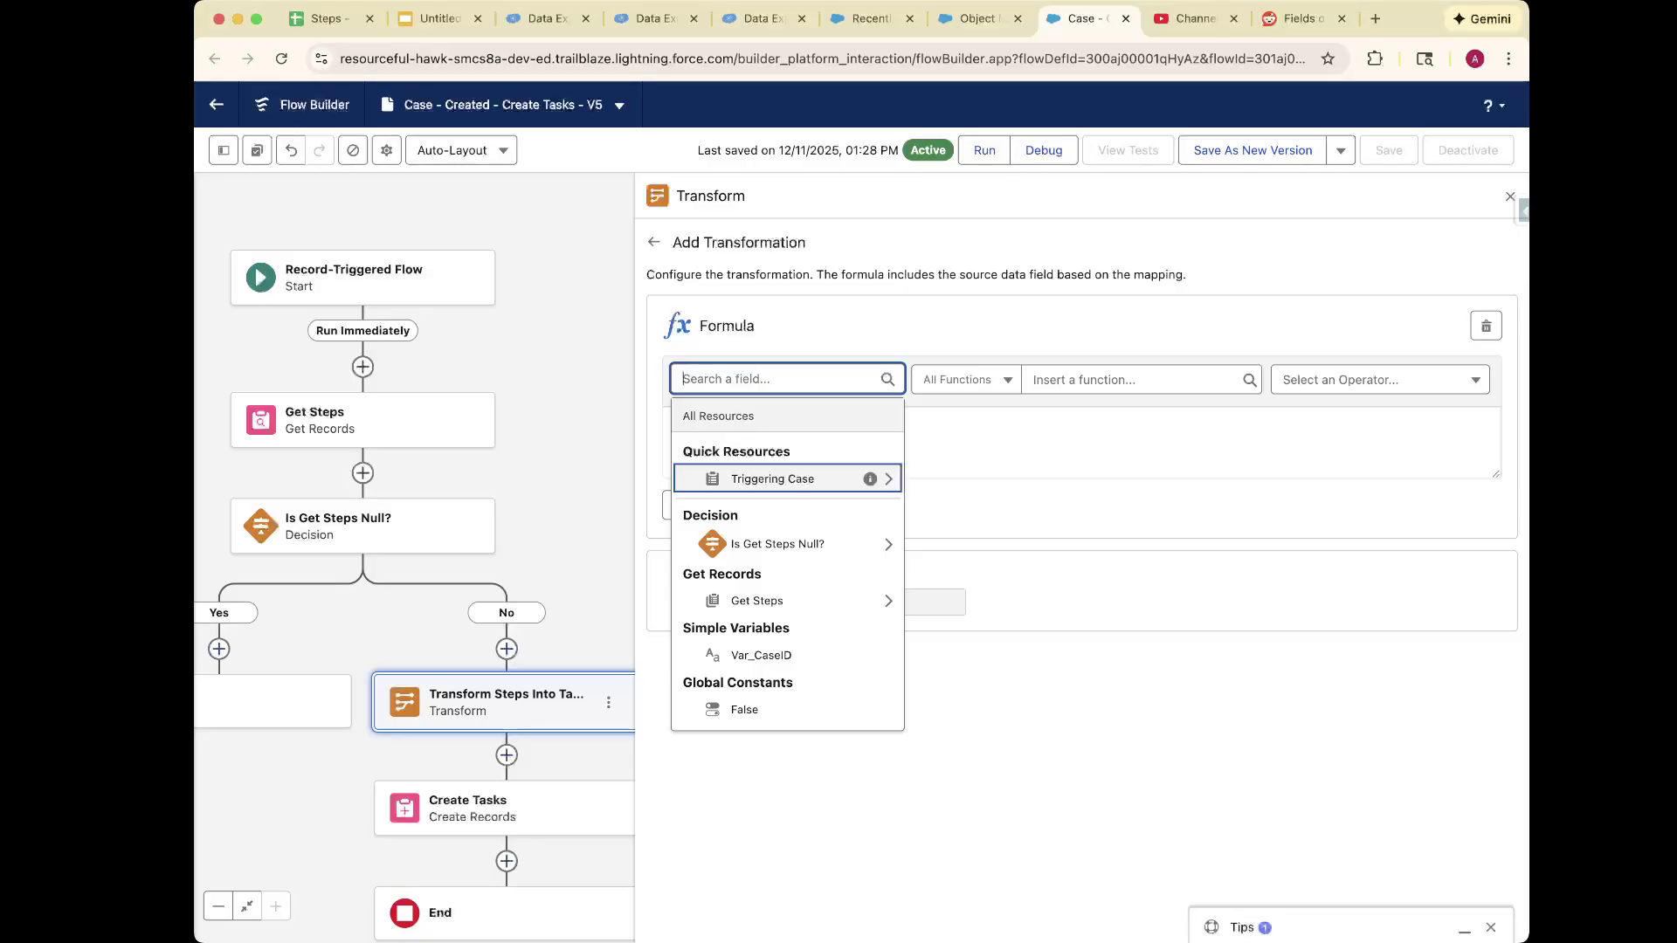
{"action": "left_click", "coordinate": [773, 479]}
{"action": "type", "text": "own"}
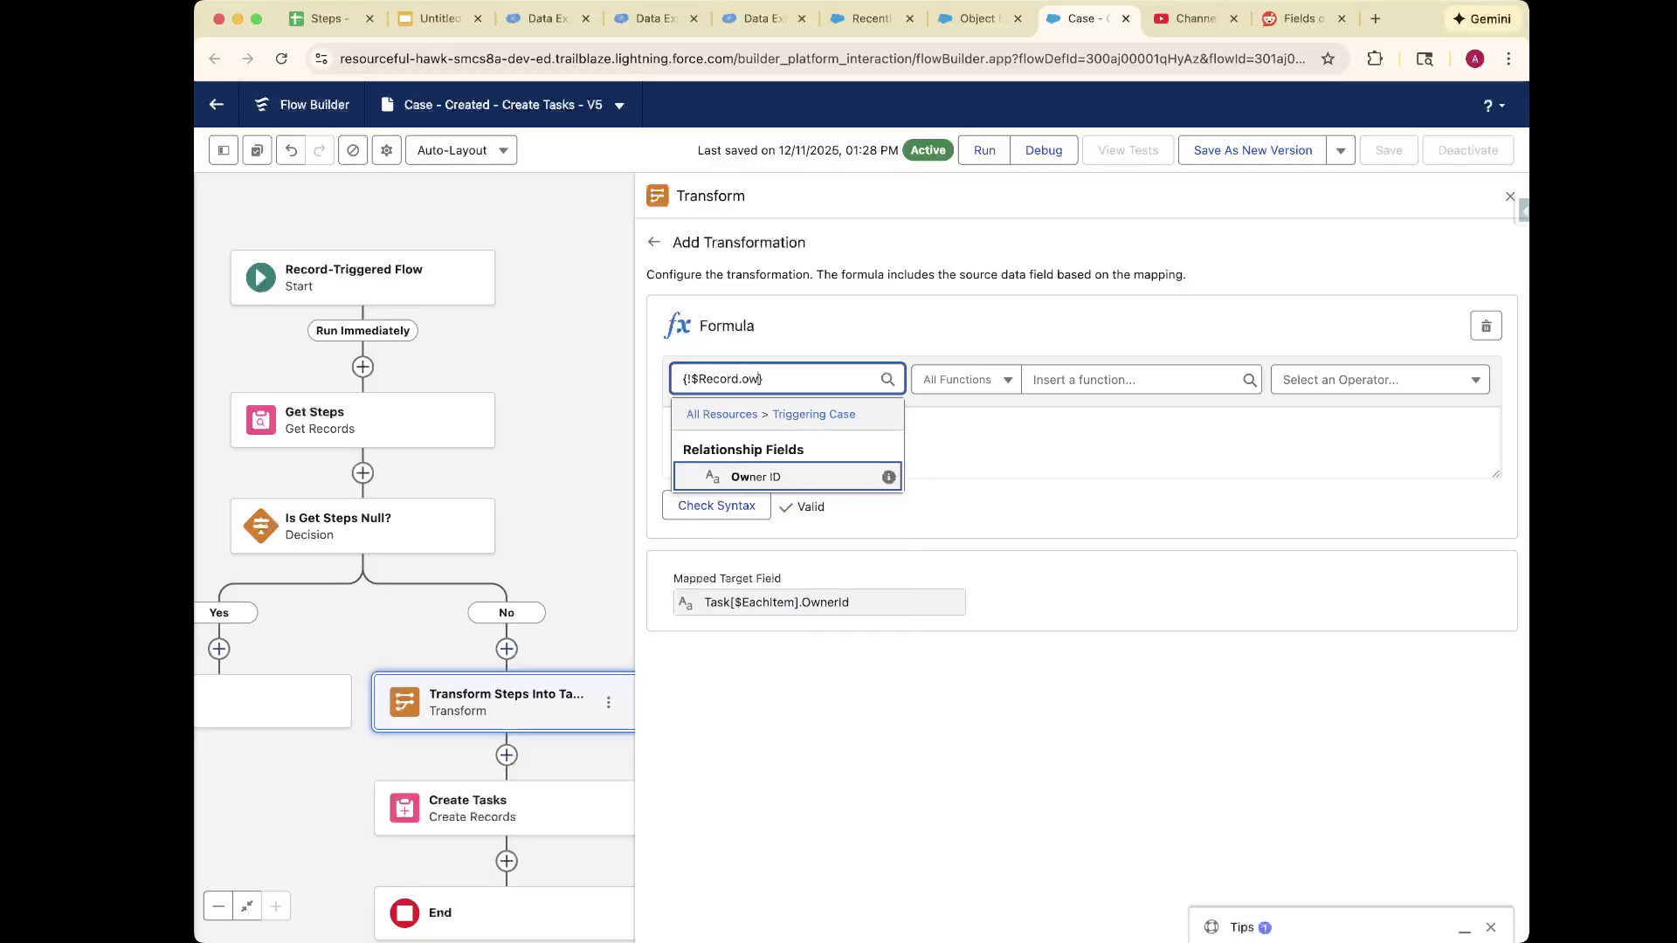
{"action": "key", "text": "Return"}
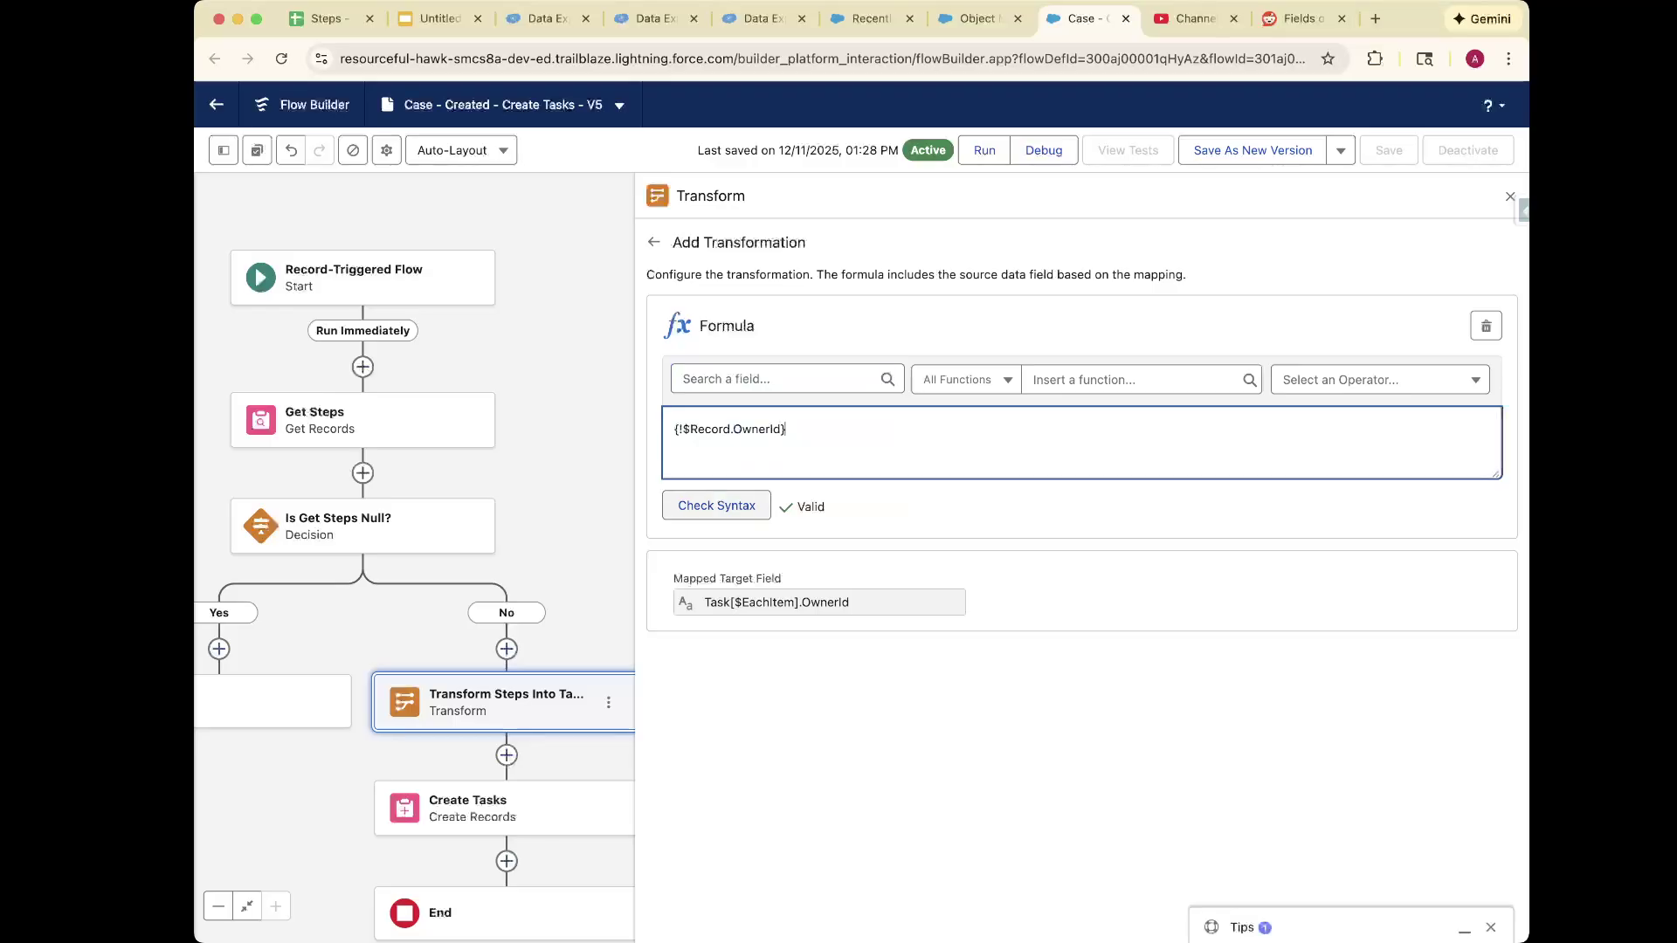
{"action": "left_click", "coordinate": [722, 505]}
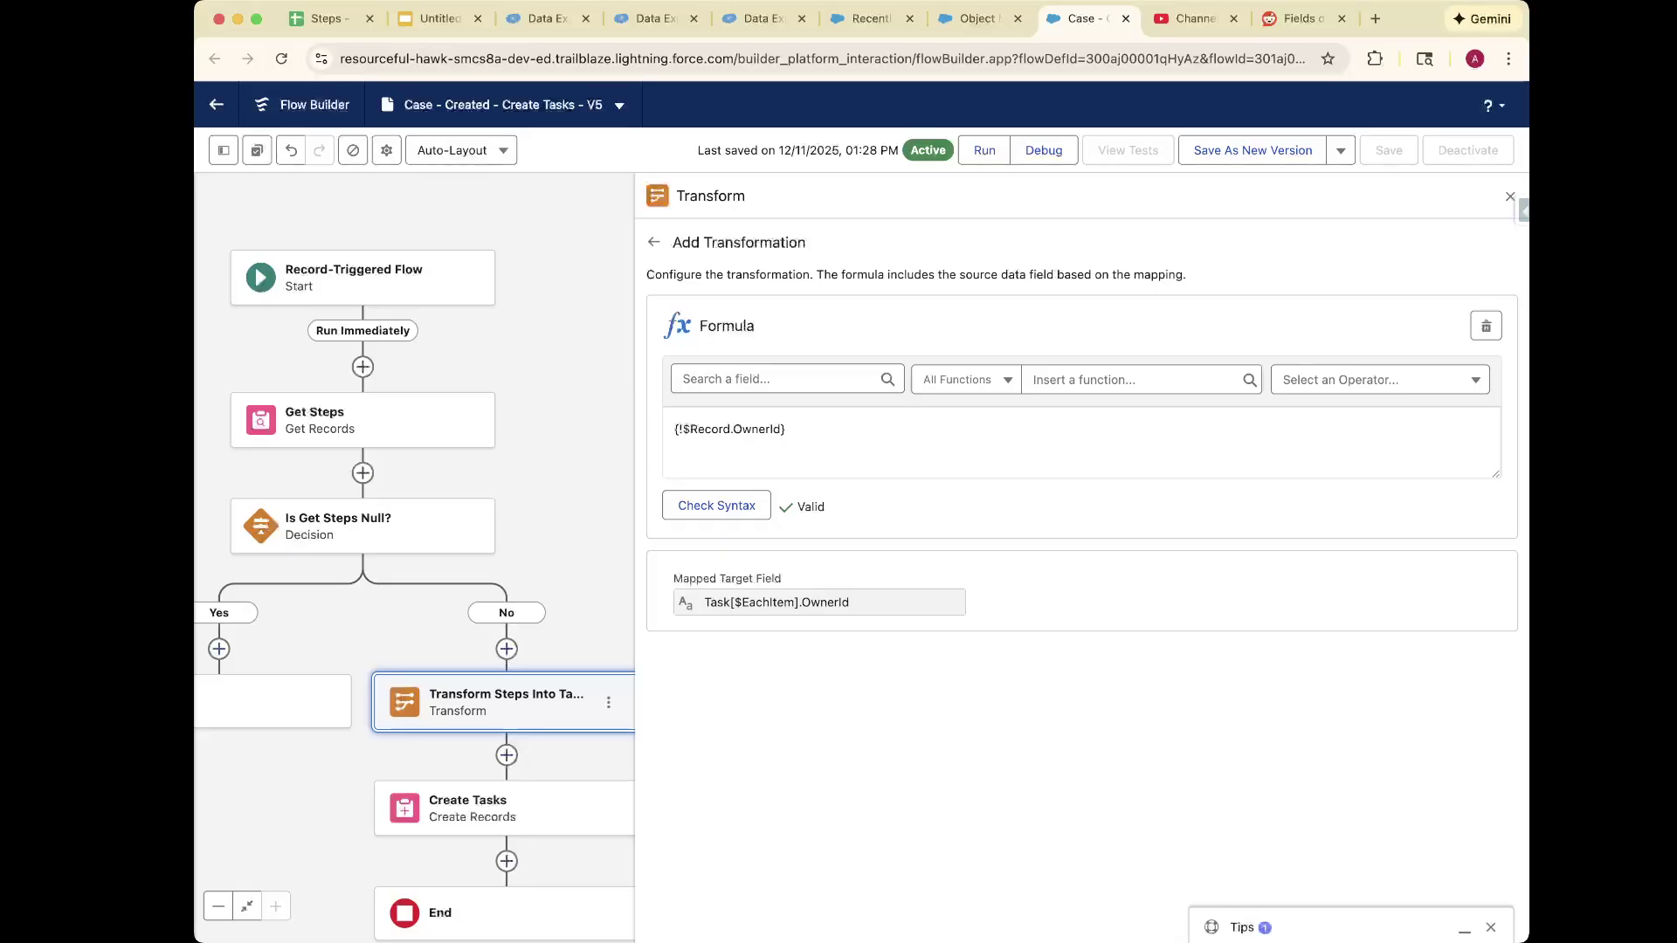
{"action": "left_click", "coordinate": [686, 429]}
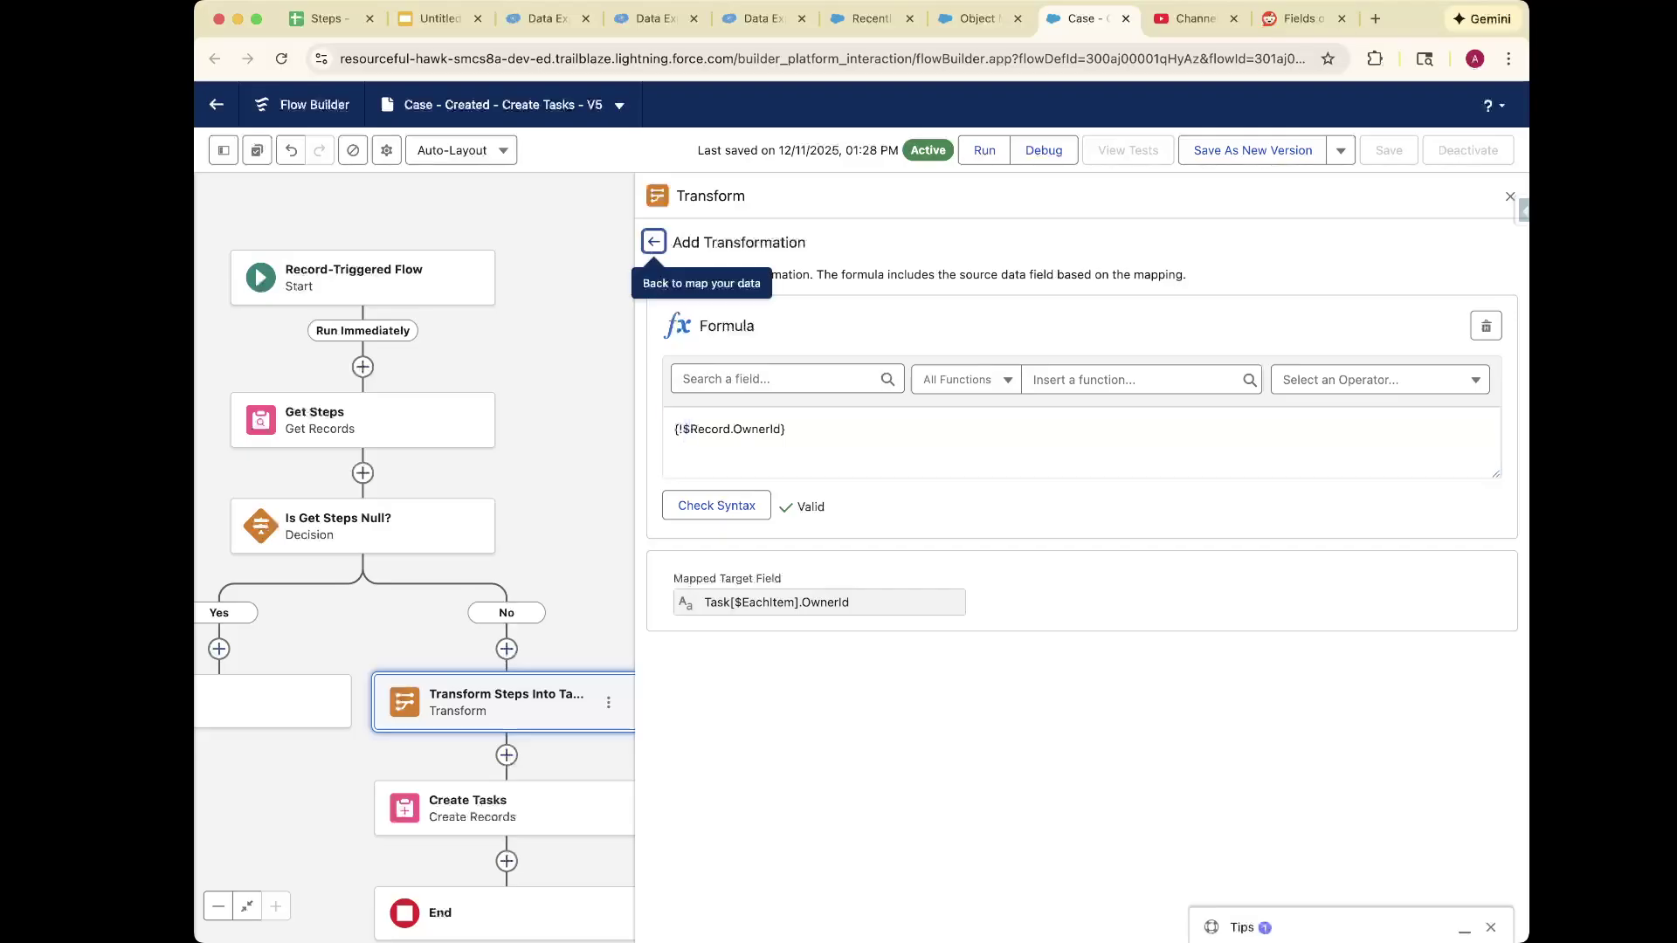
{"action": "left_click", "coordinate": [653, 242]}
Trace the $Record case's Id and OwnerId mappings to the Task's fields and review the other source-to-target connections.
{"action": "scroll", "coordinate": [664, 688], "scroll_direction": "down", "scroll_amount": 5}
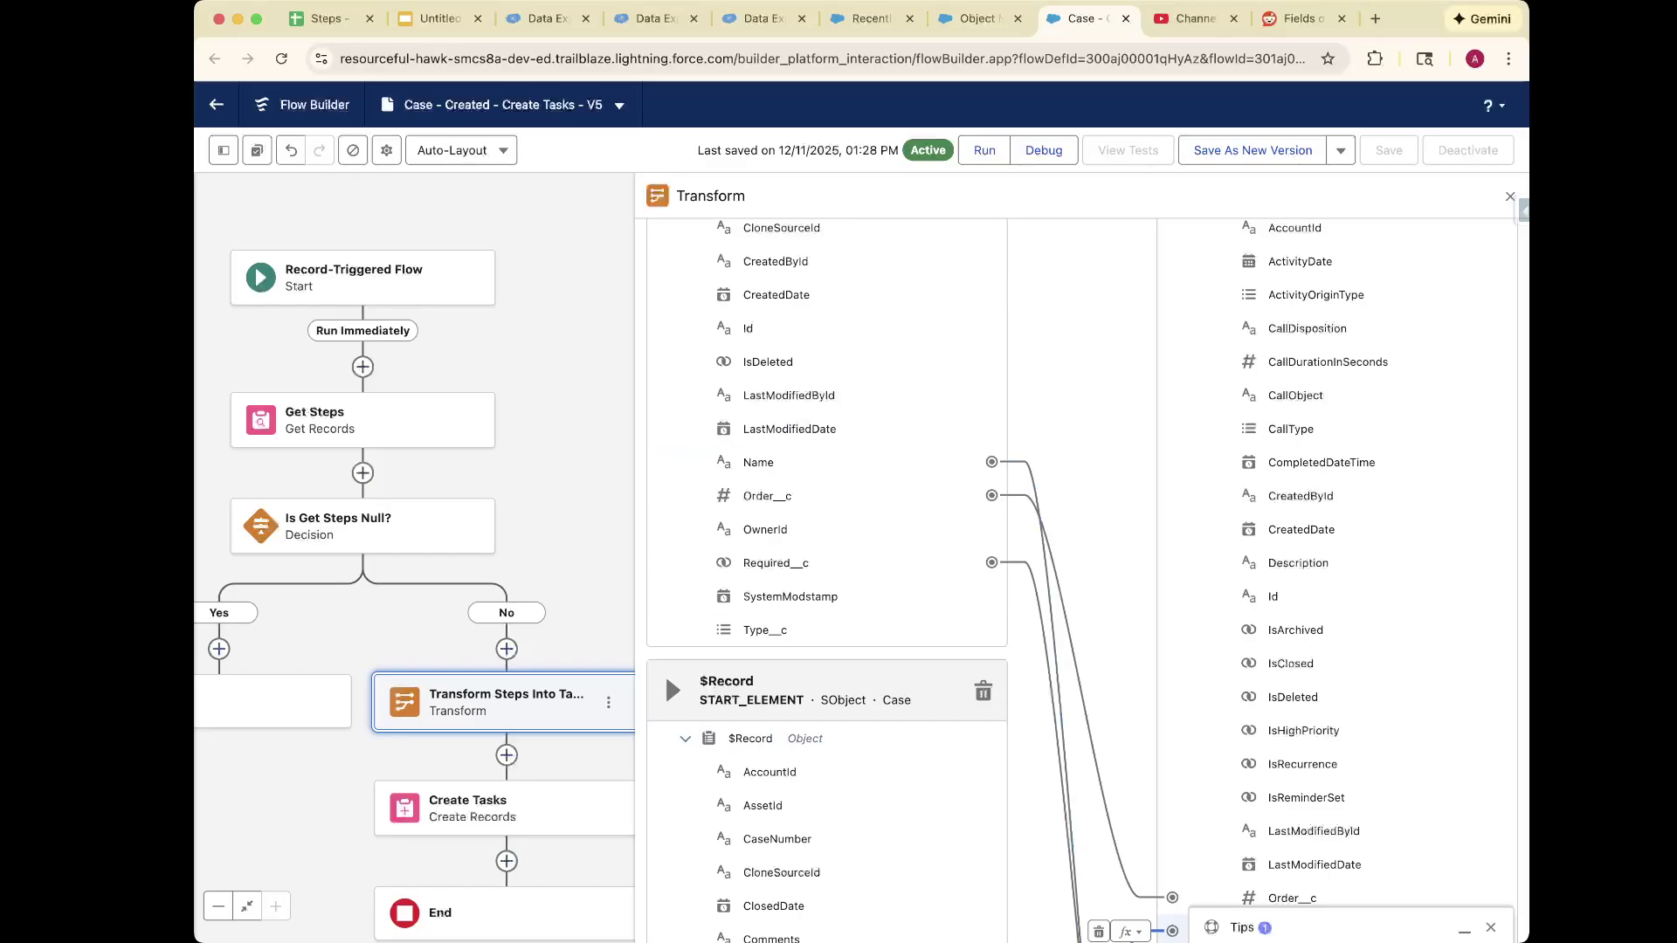
{"action": "scroll", "coordinate": [664, 674], "scroll_direction": "down", "scroll_amount": 7}
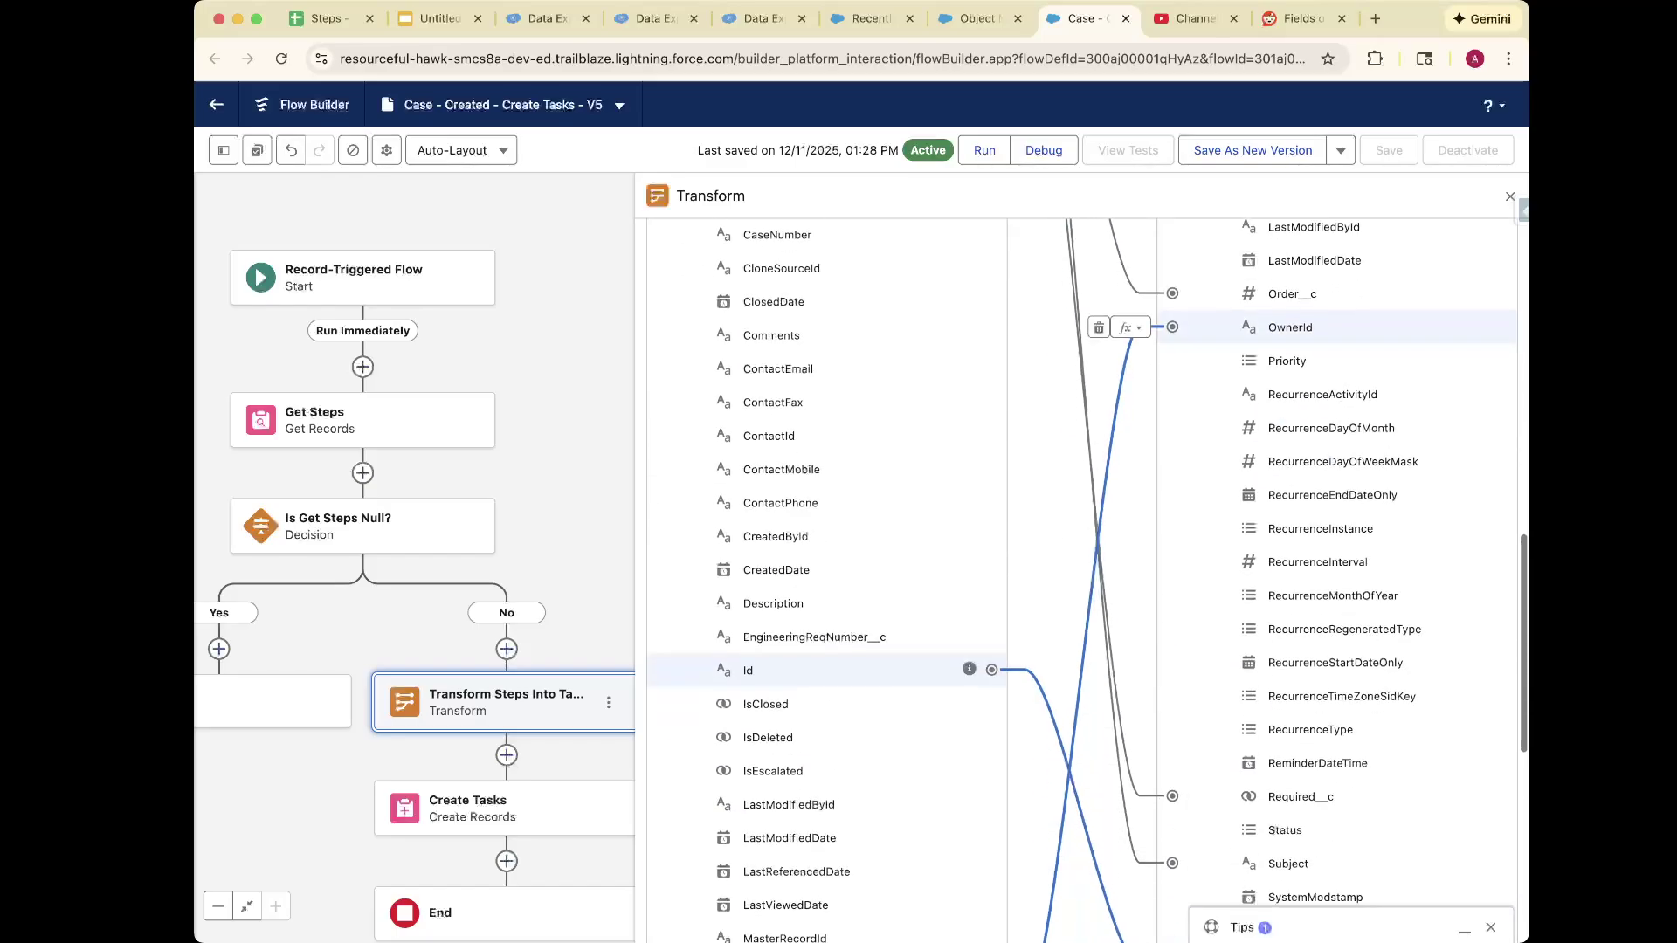
{"action": "scroll", "coordinate": [786, 667], "scroll_direction": "down", "scroll_amount": 4}
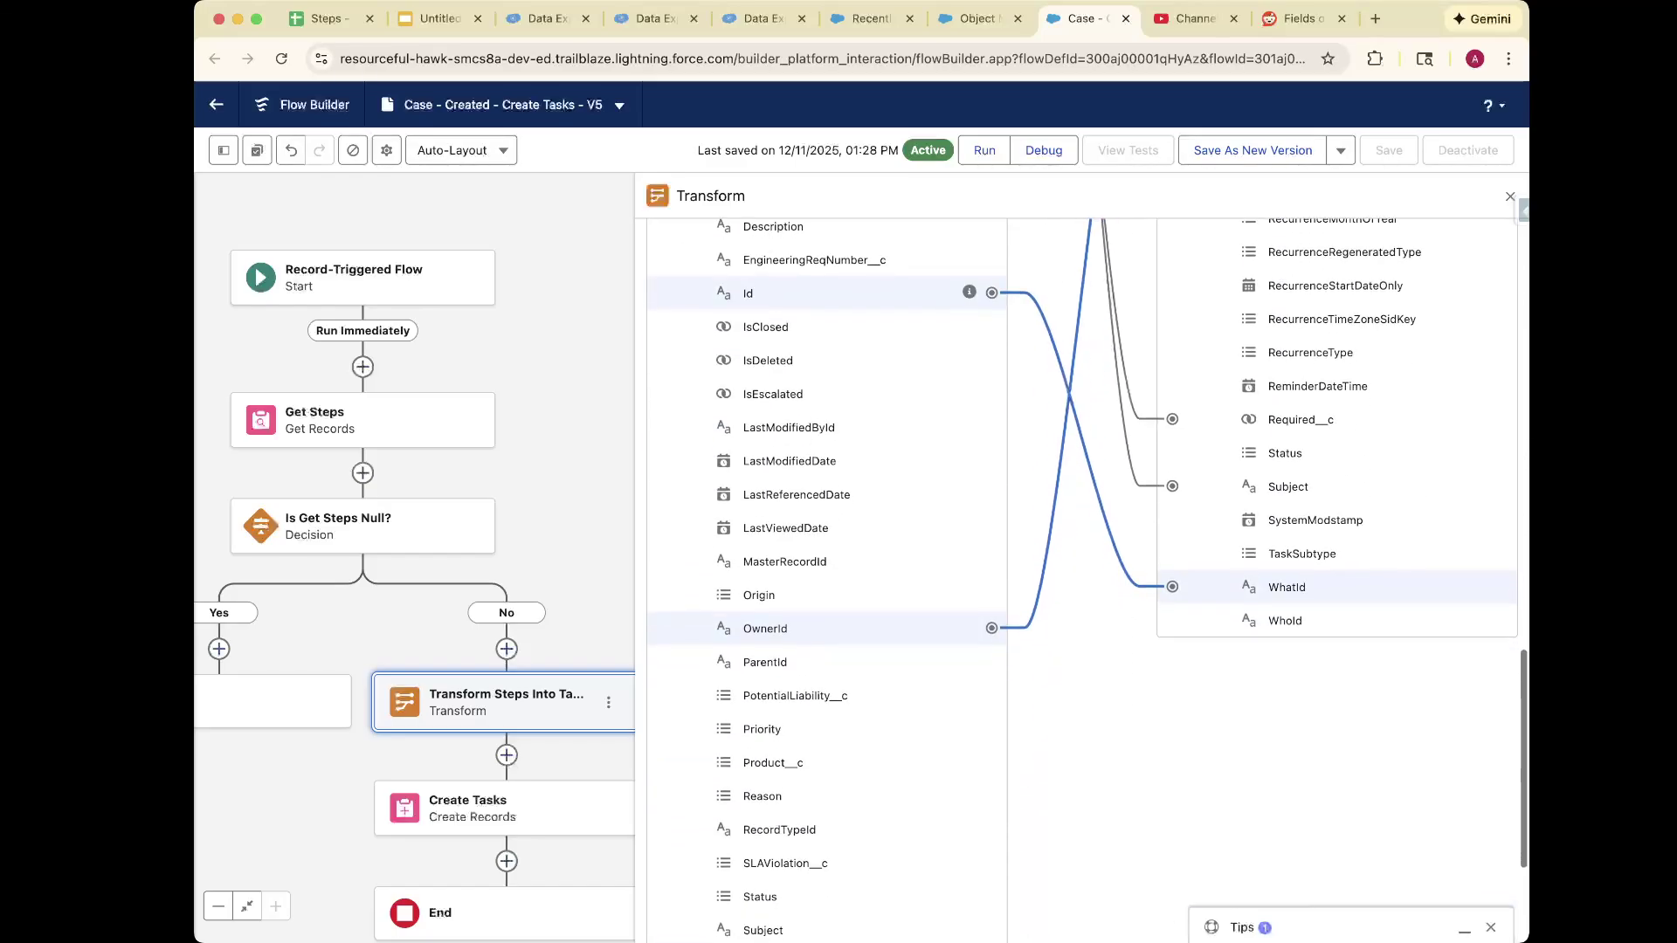
{"action": "scroll", "coordinate": [786, 629], "scroll_direction": "up", "scroll_amount": 1}
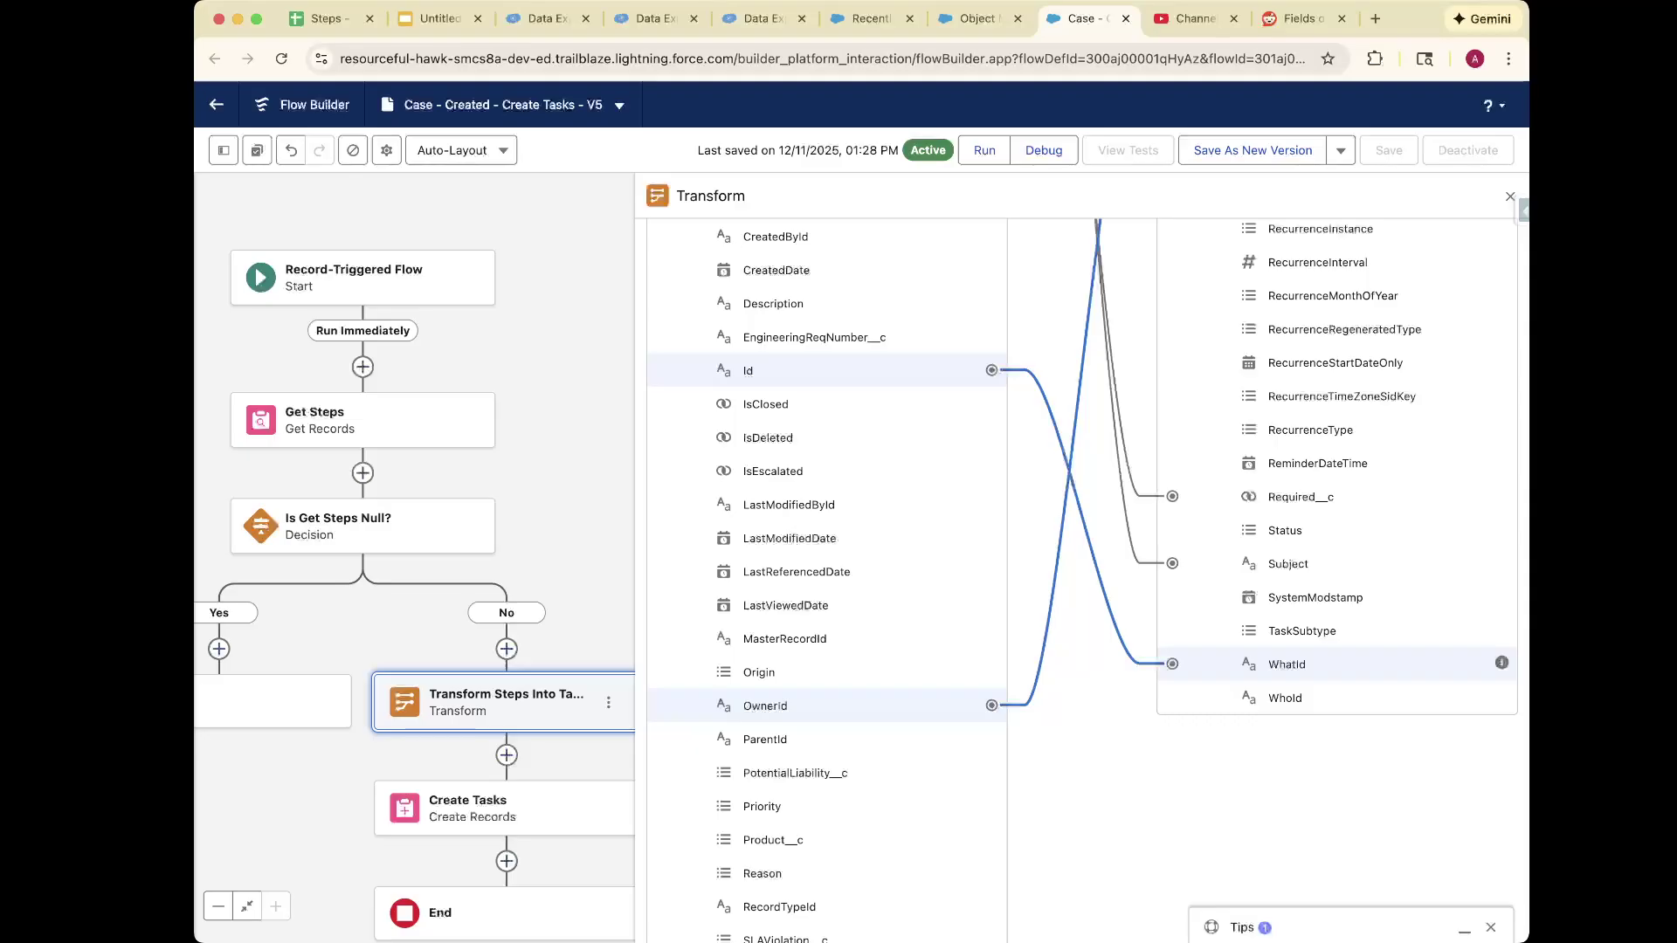
{"action": "mouse_move", "coordinate": [1501, 663]}
{"action": "scroll", "coordinate": [664, 262], "scroll_direction": "up", "scroll_amount": 6}
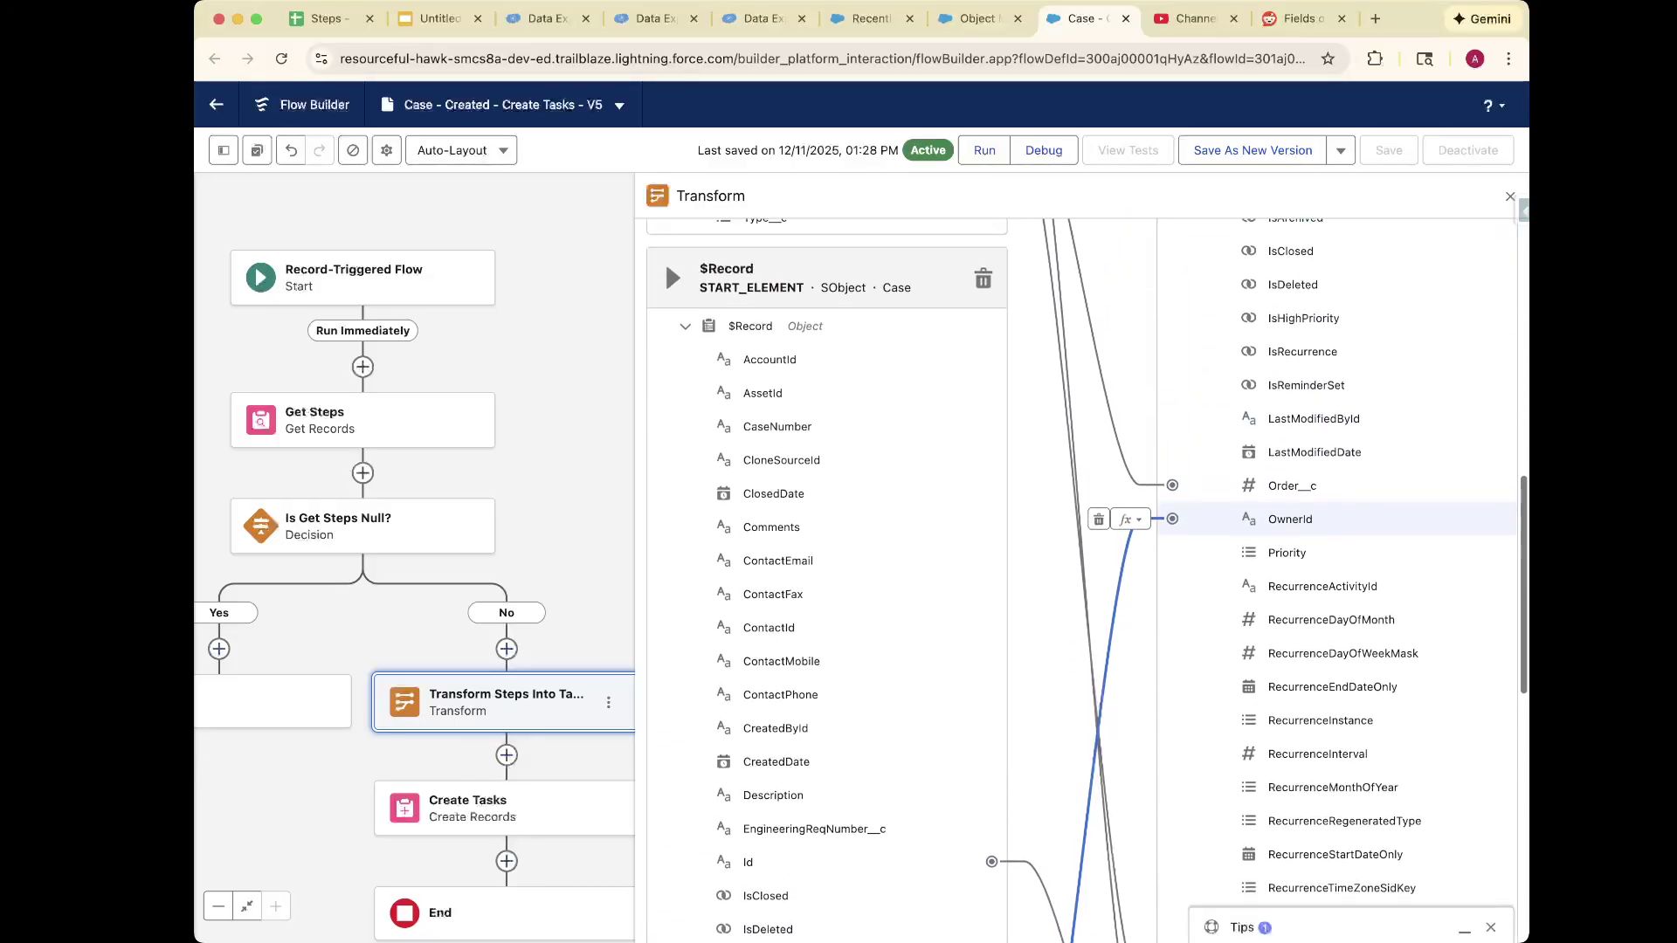
{"action": "scroll", "coordinate": [664, 296], "scroll_direction": "up", "scroll_amount": 4}
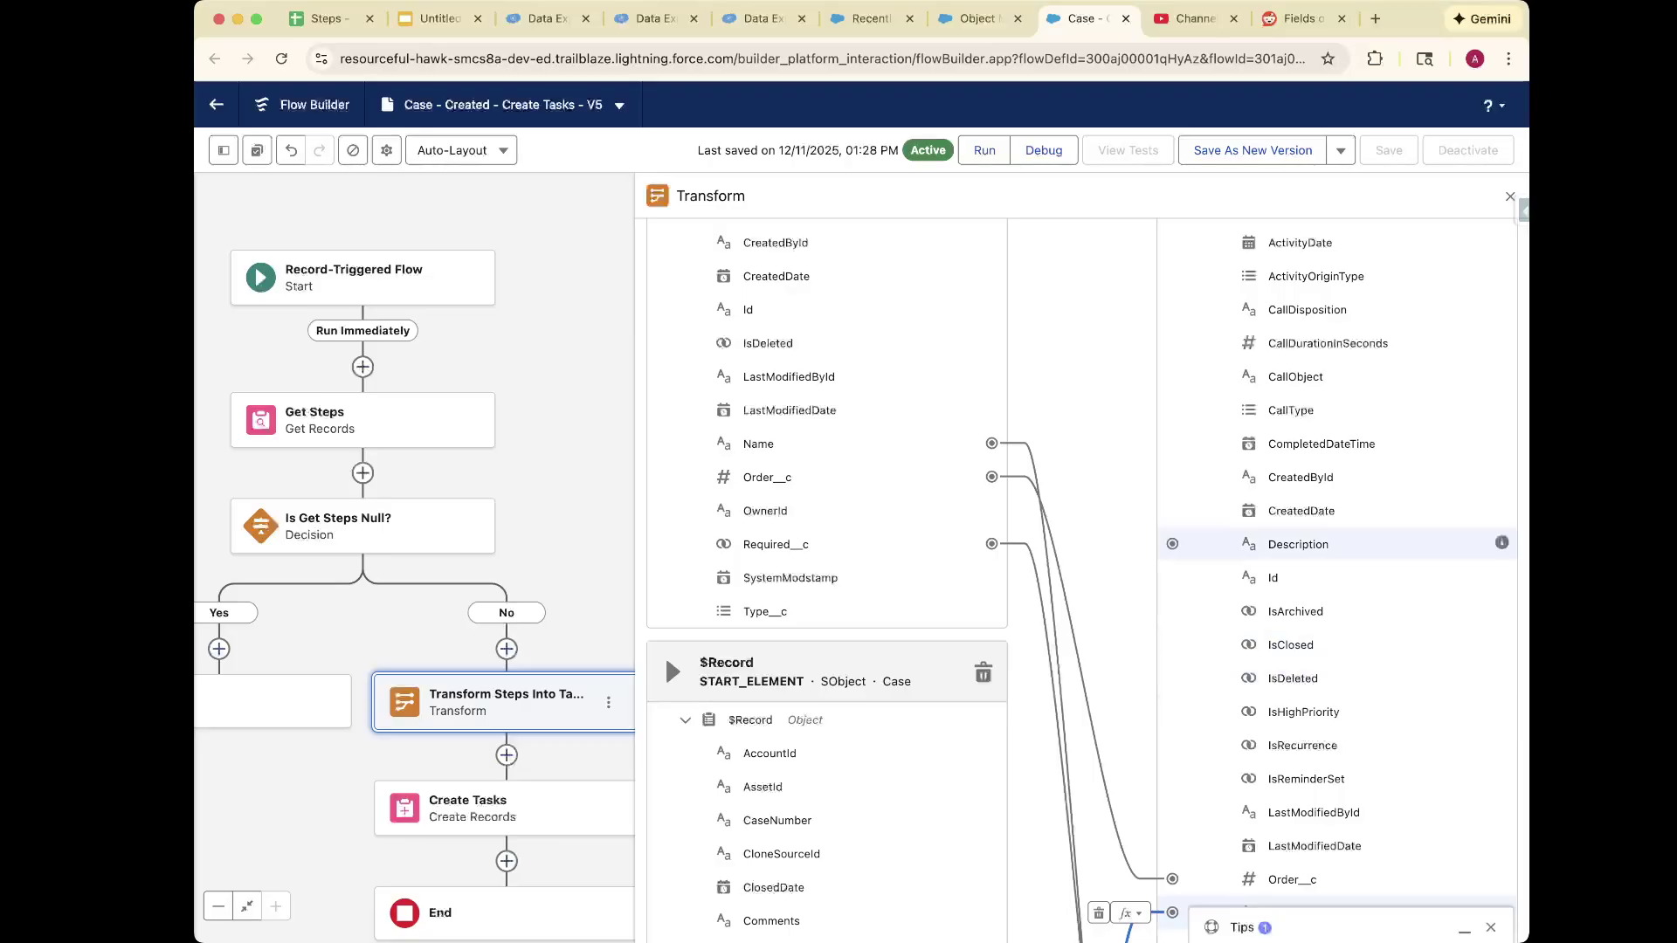
{"action": "scroll", "coordinate": [1310, 545], "scroll_direction": "up", "scroll_amount": 4}
{"action": "scroll", "coordinate": [1082, 568], "scroll_direction": "up", "scroll_amount": 2}
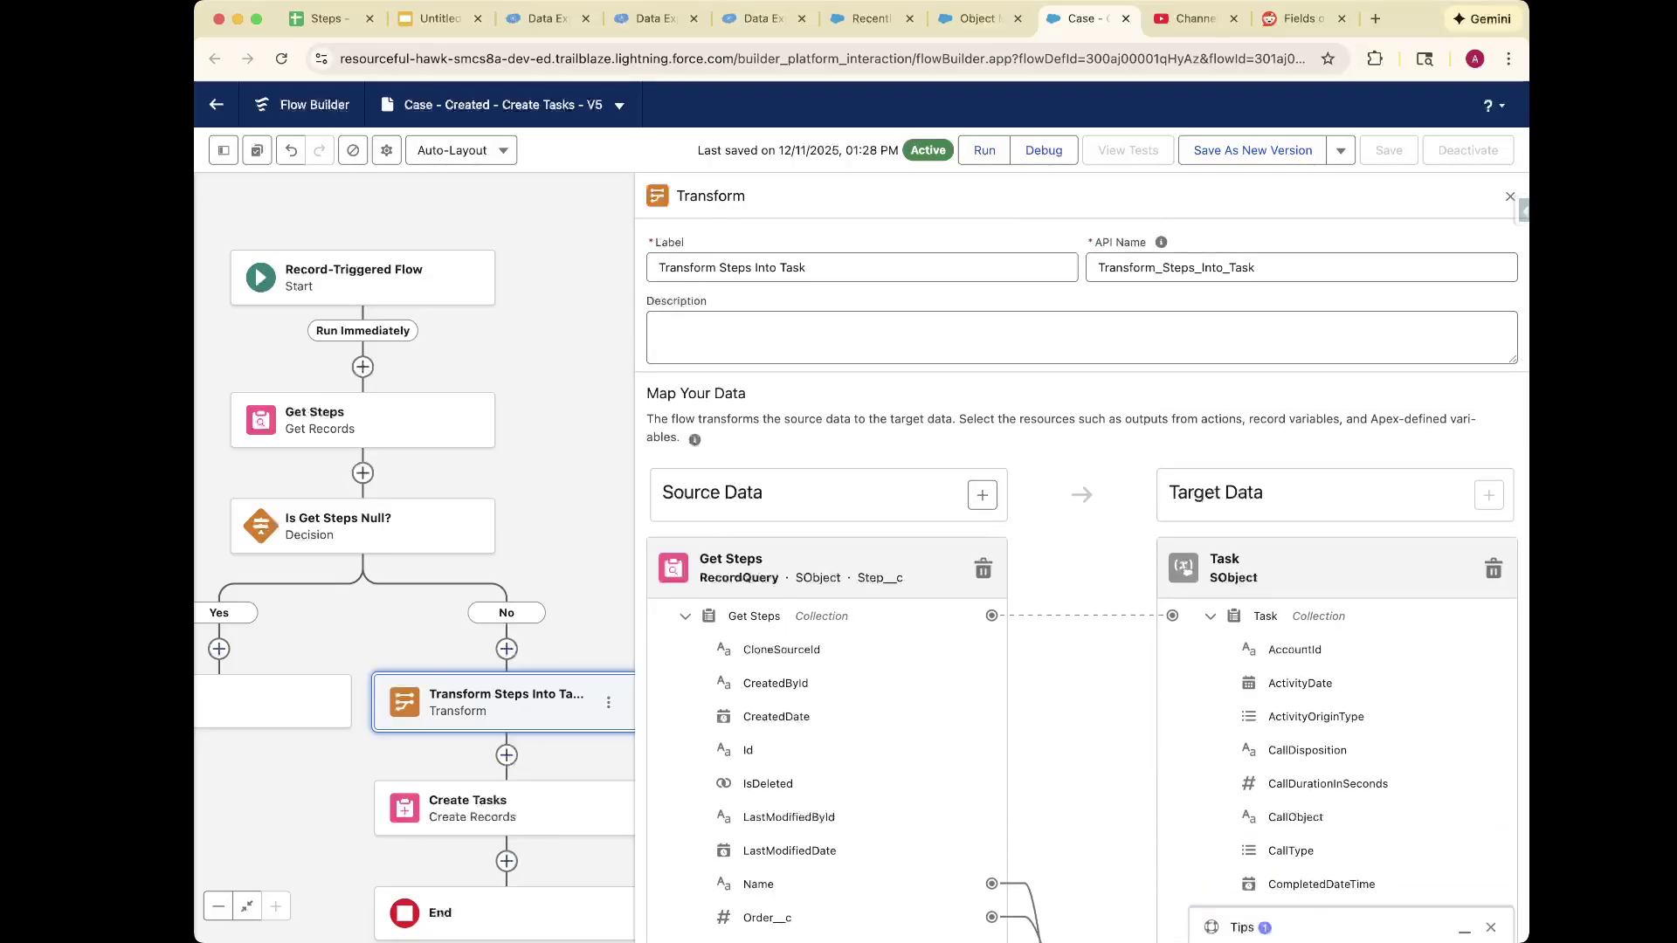
Close the Transform and examine how the Create Tasks element uses its record collection.
{"action": "left_click", "coordinate": [1510, 196]}
{"action": "left_click_drag", "start_coordinate": [1031, 559], "coordinate": [1215, 288]}
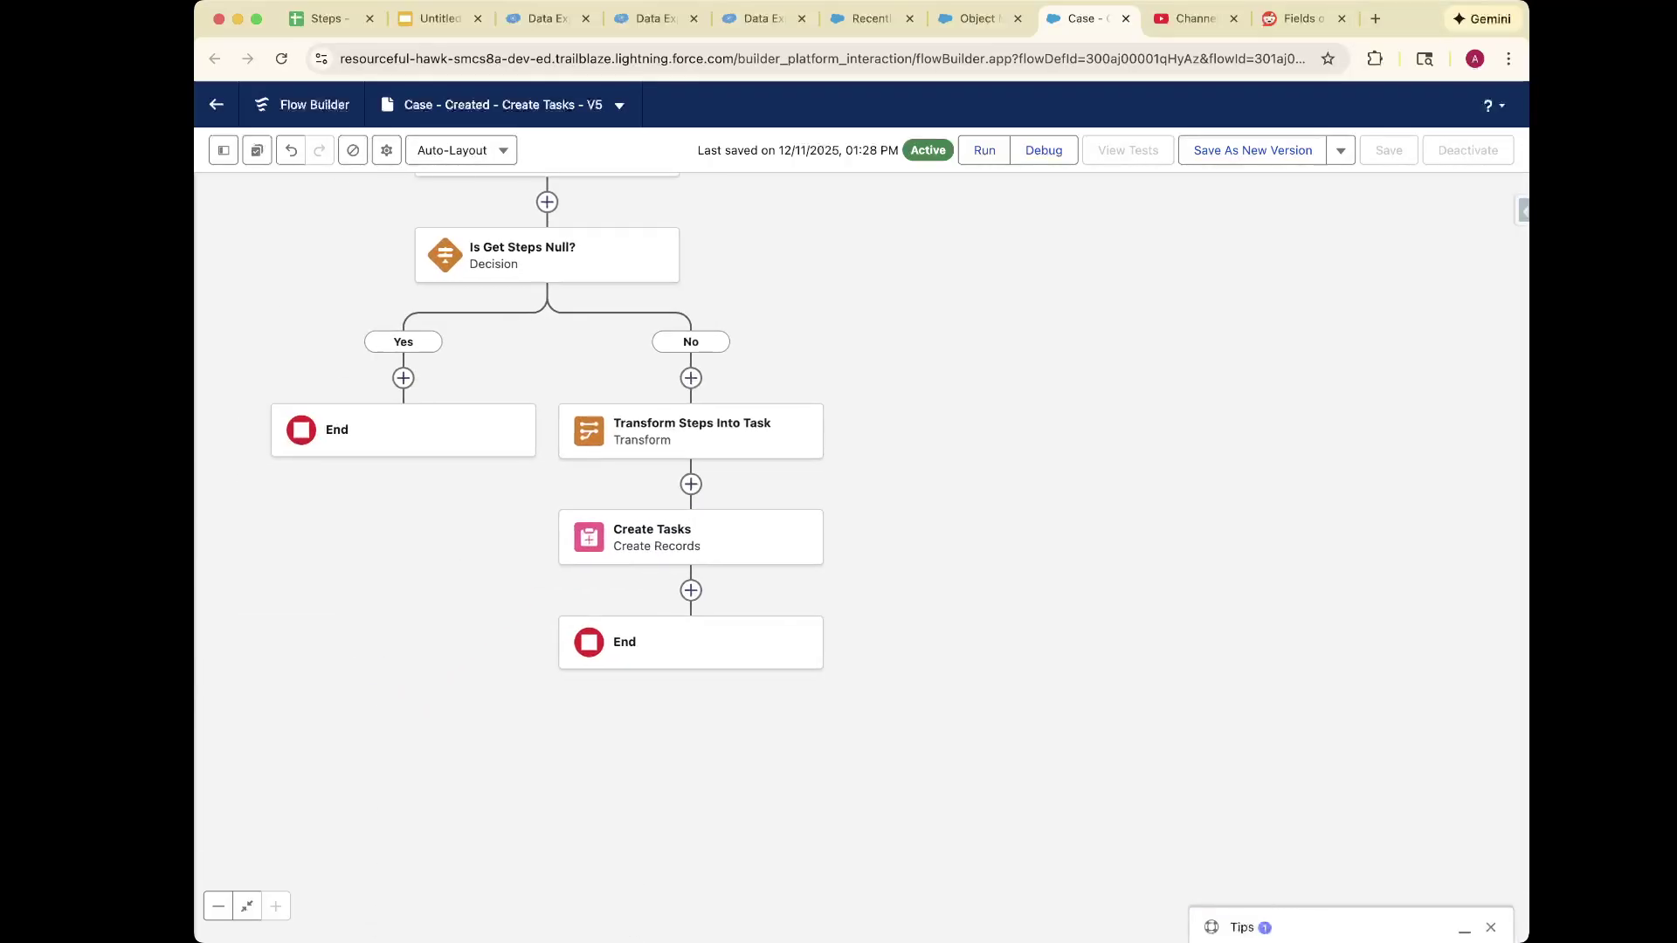
{"action": "left_click", "coordinate": [664, 537]}
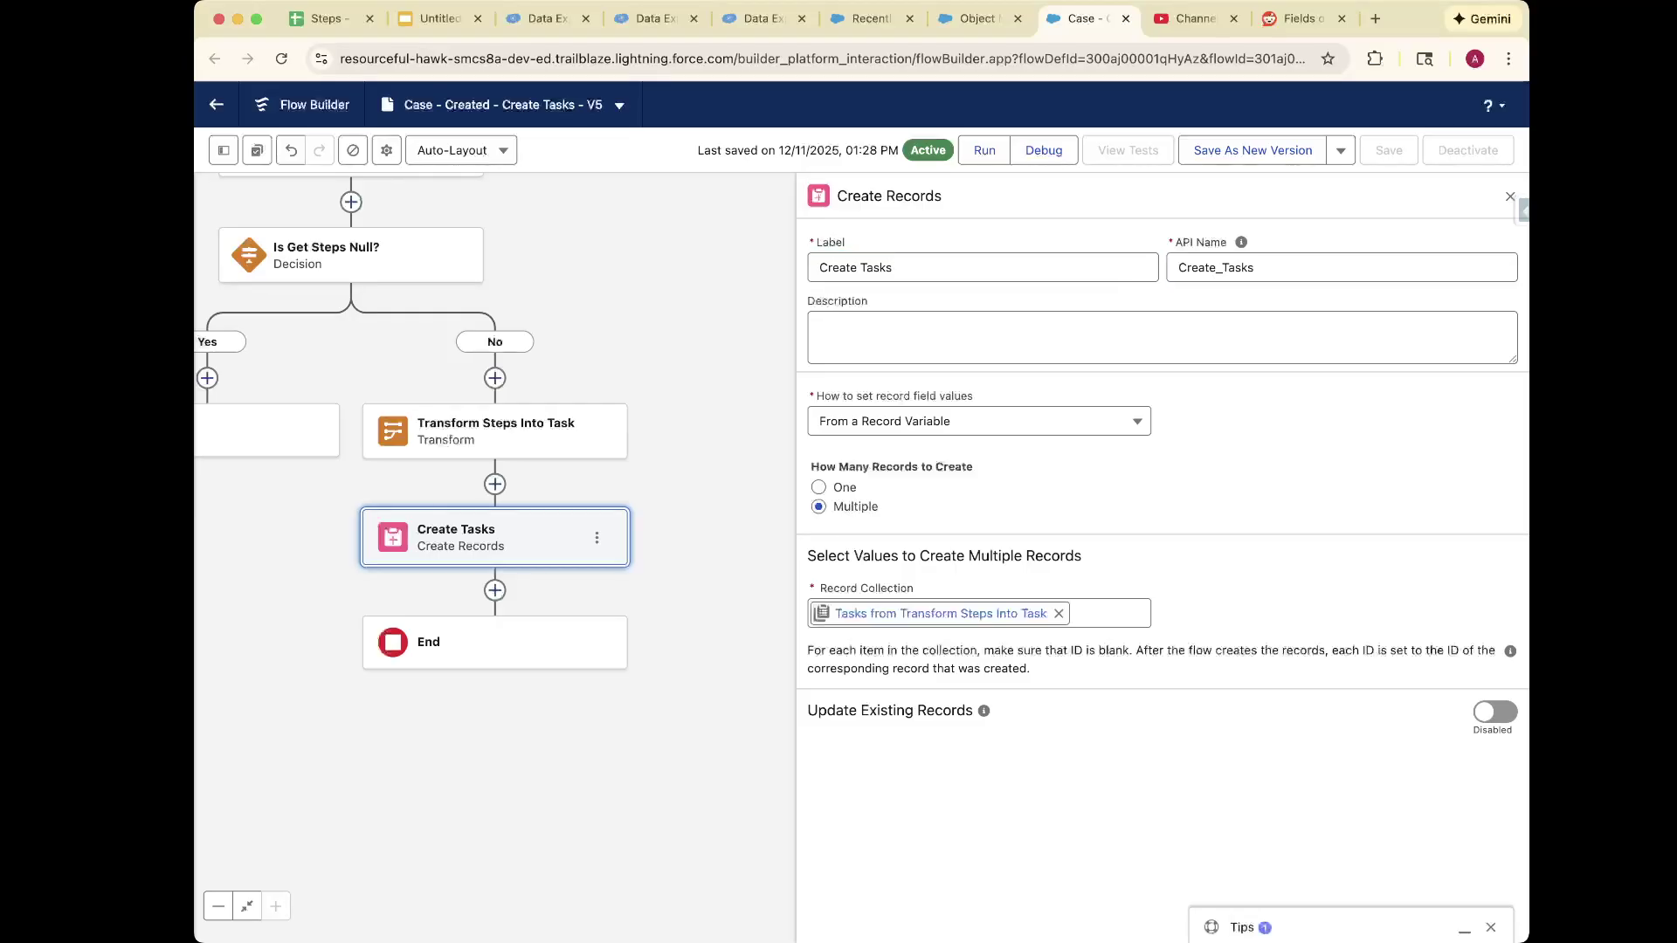
{"action": "key", "text": "Escape"}
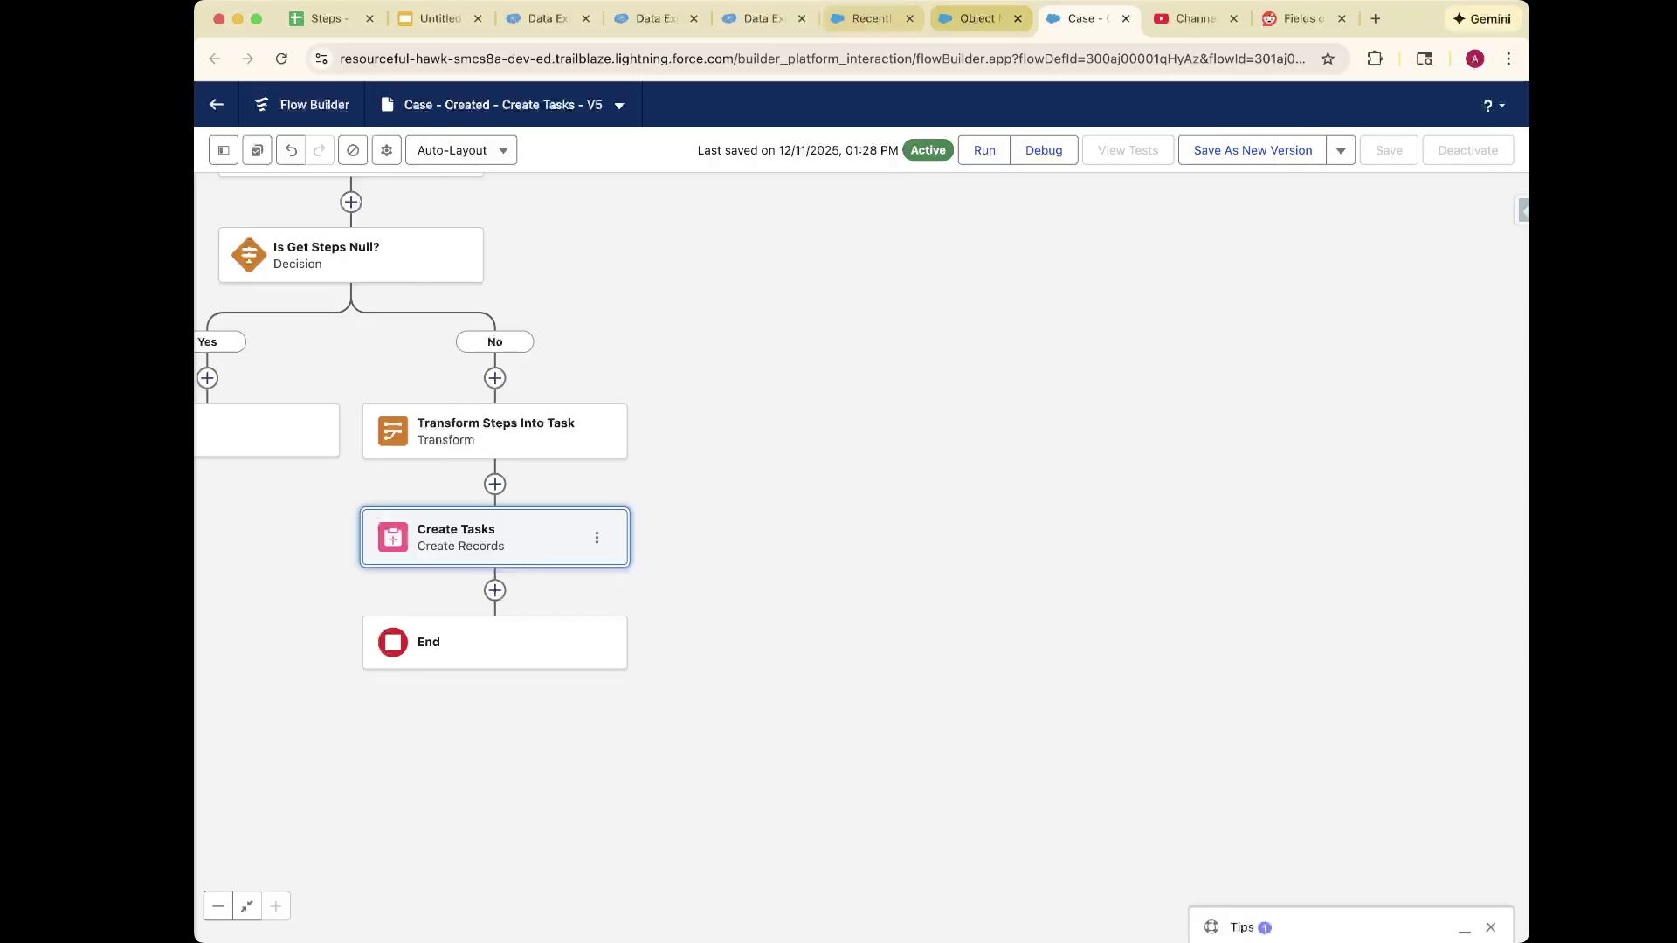
Start a new Onboarding case from the Cases list and show the available Type values.
{"action": "left_click", "coordinate": [870, 19]}
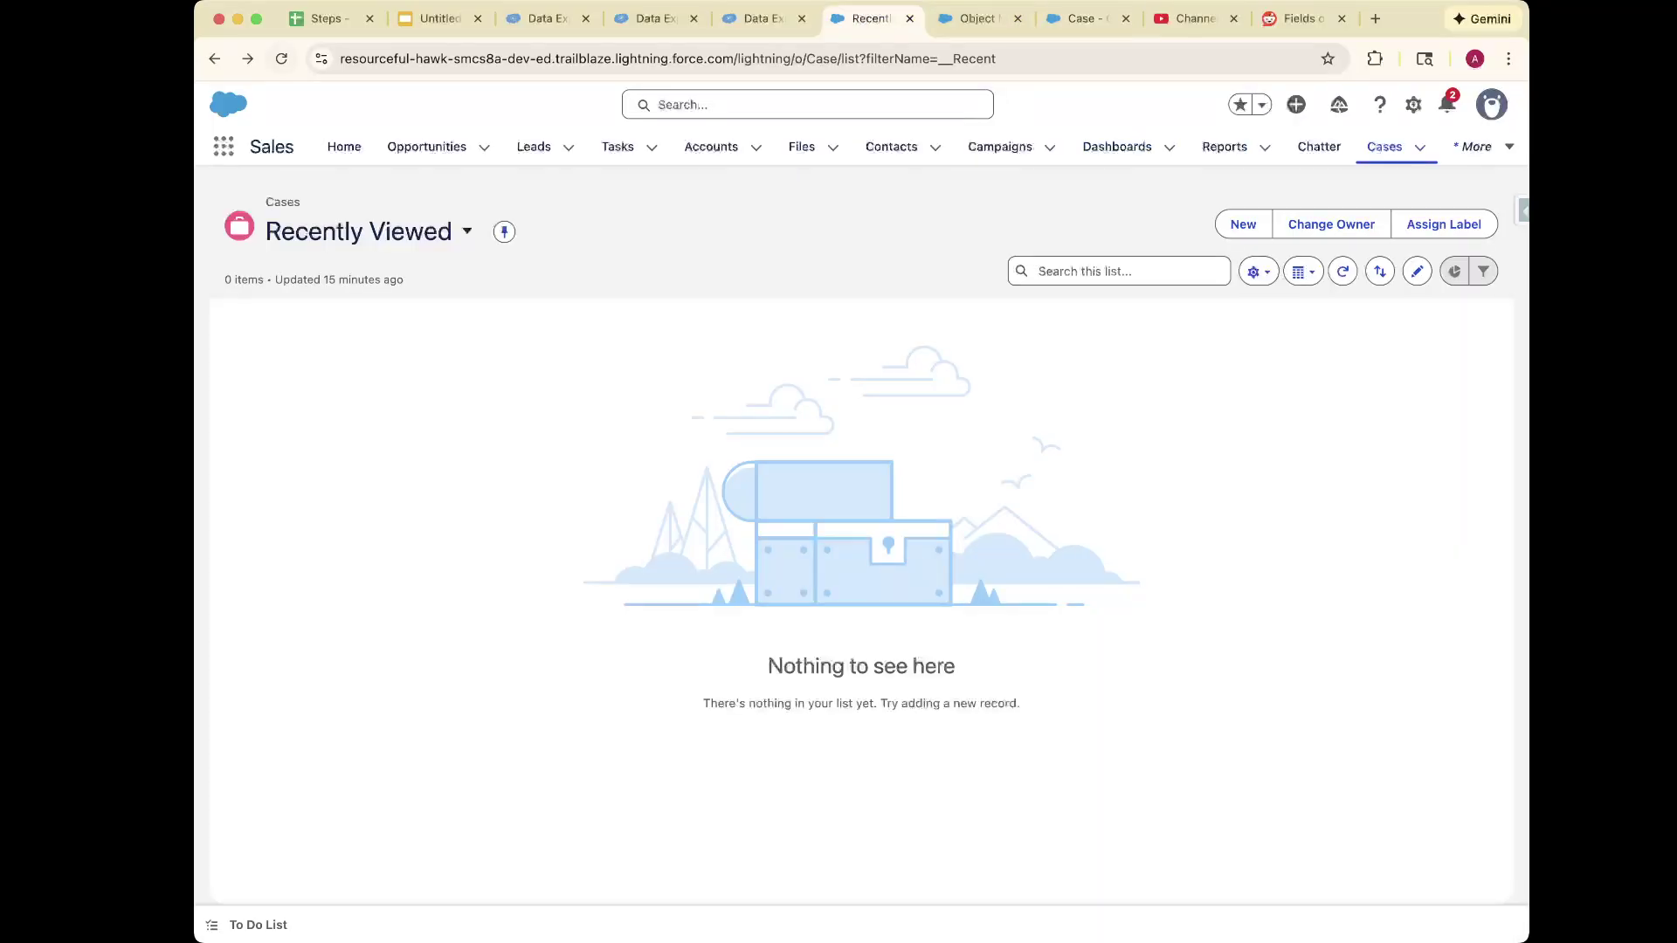
{"action": "left_click", "coordinate": [1243, 223]}
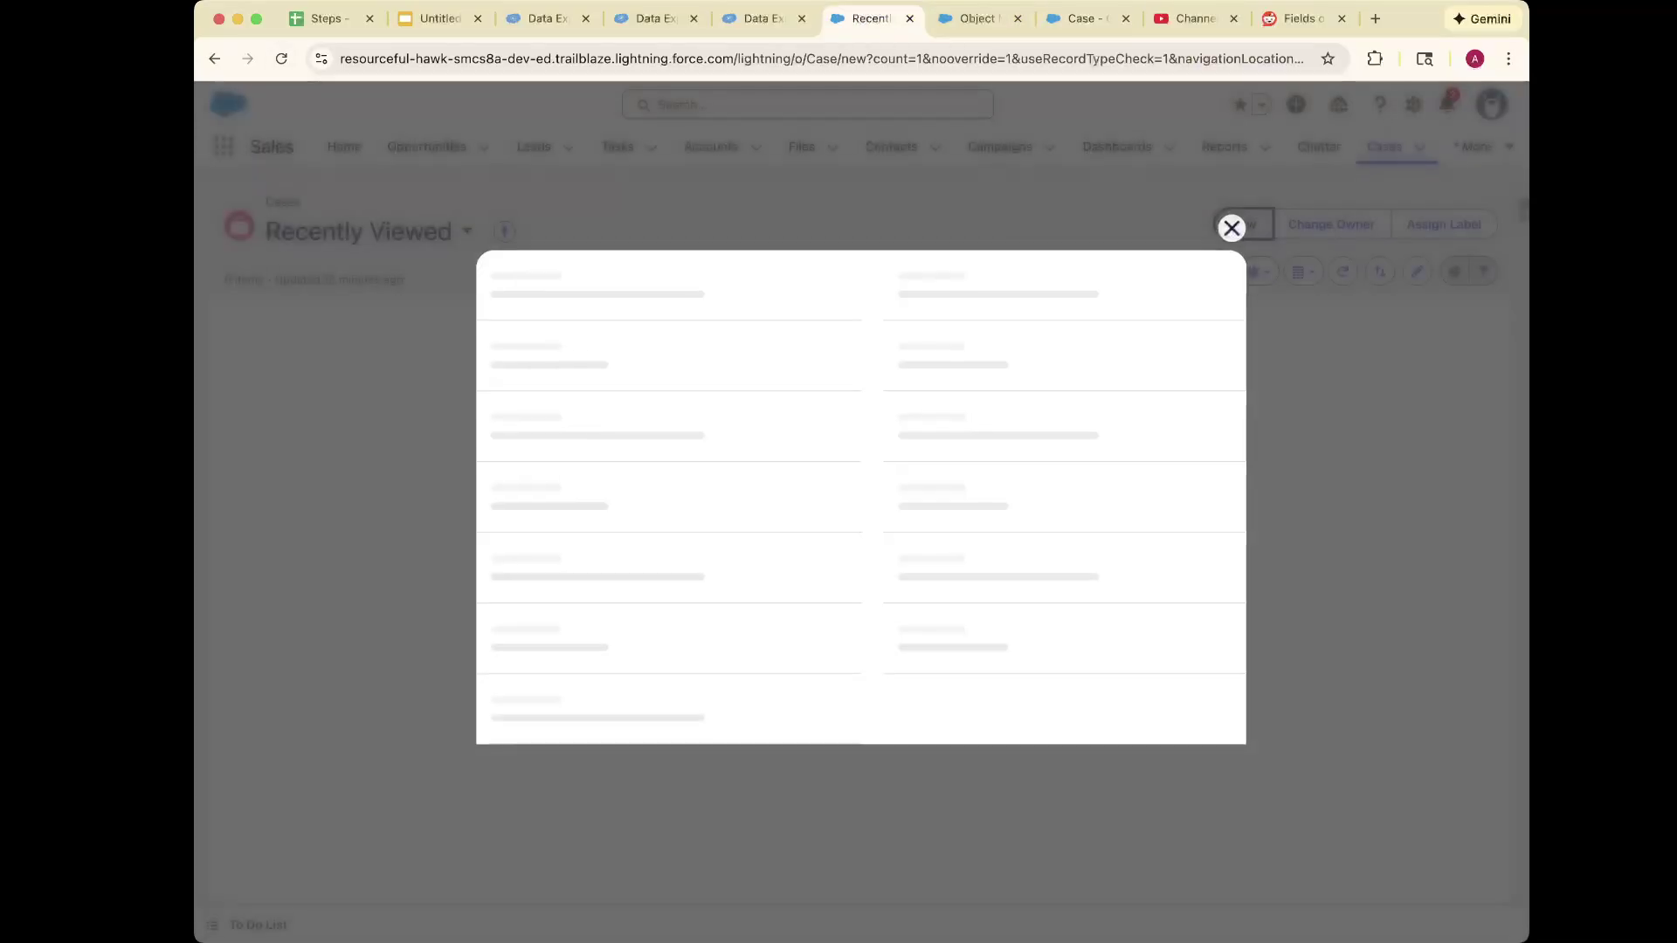
{"action": "left_click", "coordinate": [678, 314]}
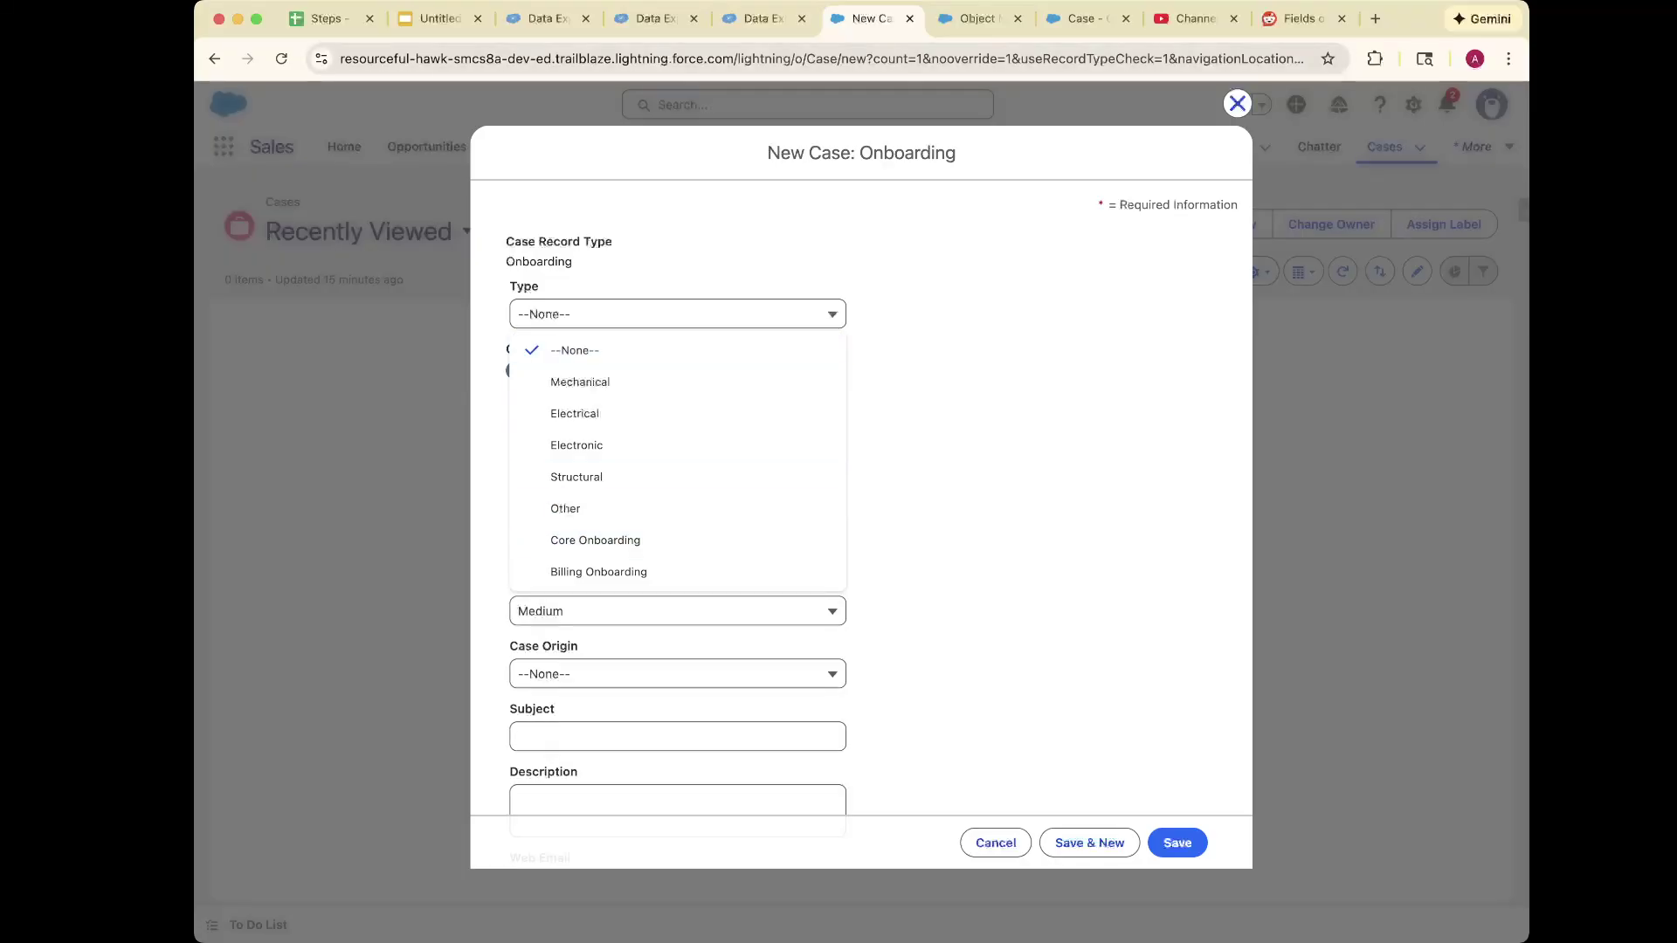
Switch back to the flow and review the Start element's entry conditions and the Get Steps filter on Type.
{"action": "left_click", "coordinate": [1080, 18]}
{"action": "scroll", "coordinate": [861, 524], "scroll_direction": "up", "scroll_amount": 2}
{"action": "scroll", "coordinate": [699, 559], "scroll_direction": "up", "scroll_amount": 4}
{"action": "scroll", "coordinate": [699, 559], "scroll_direction": "left", "scroll_amount": 2}
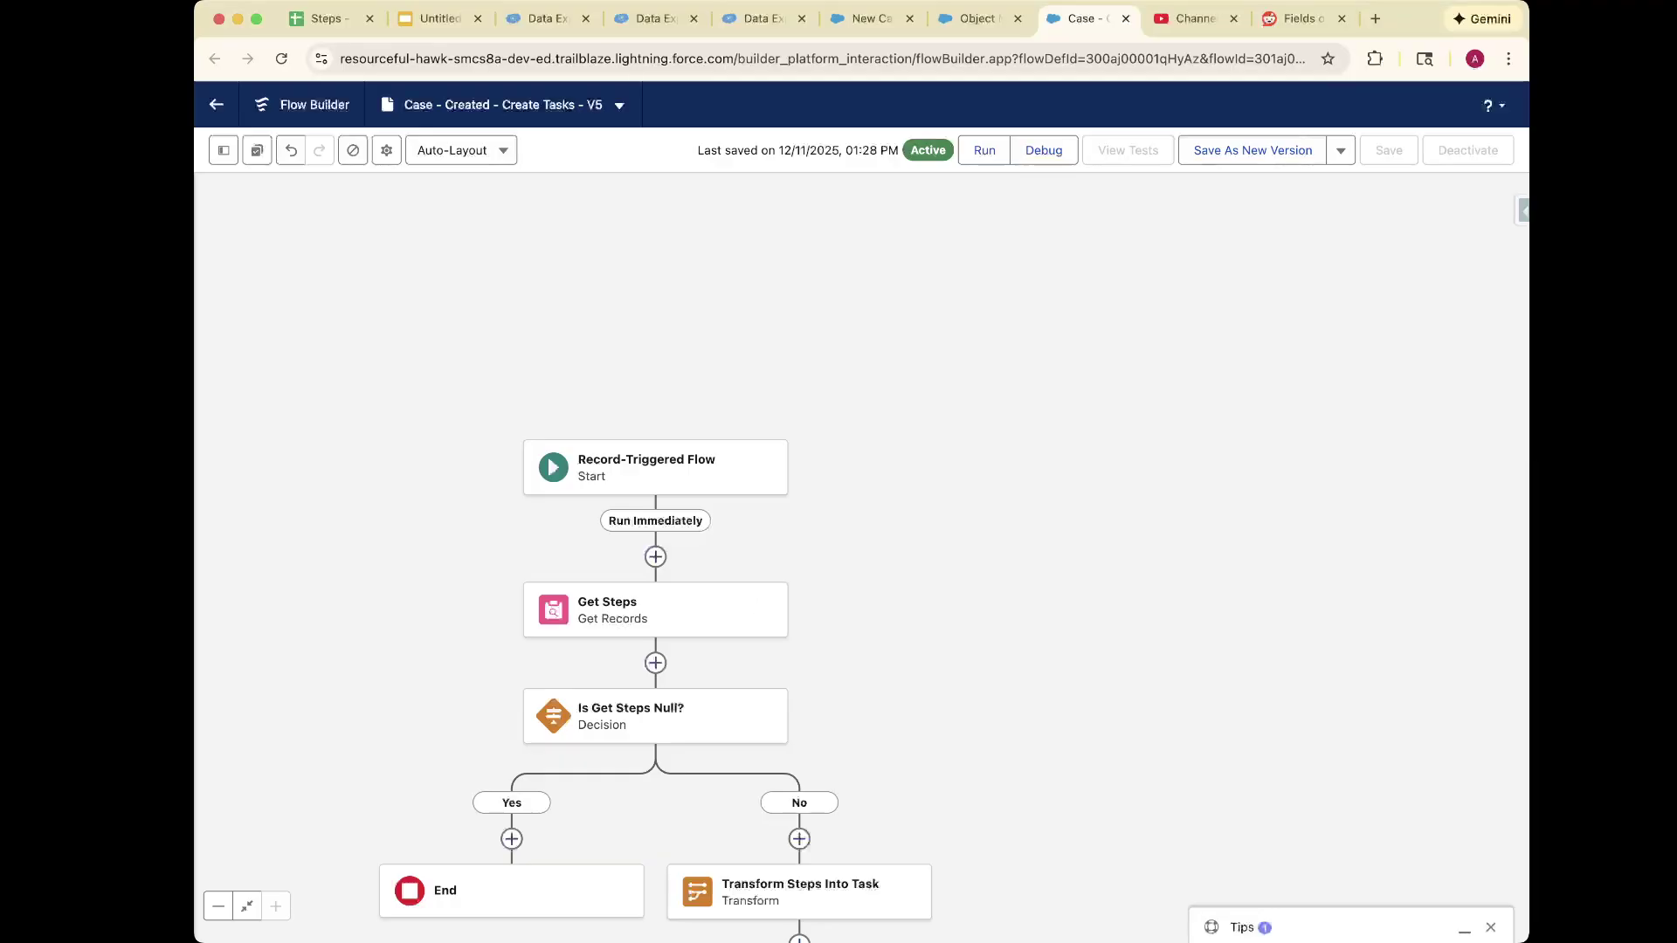
{"action": "left_click", "coordinate": [655, 467]}
{"action": "left_click", "coordinate": [671, 548]}
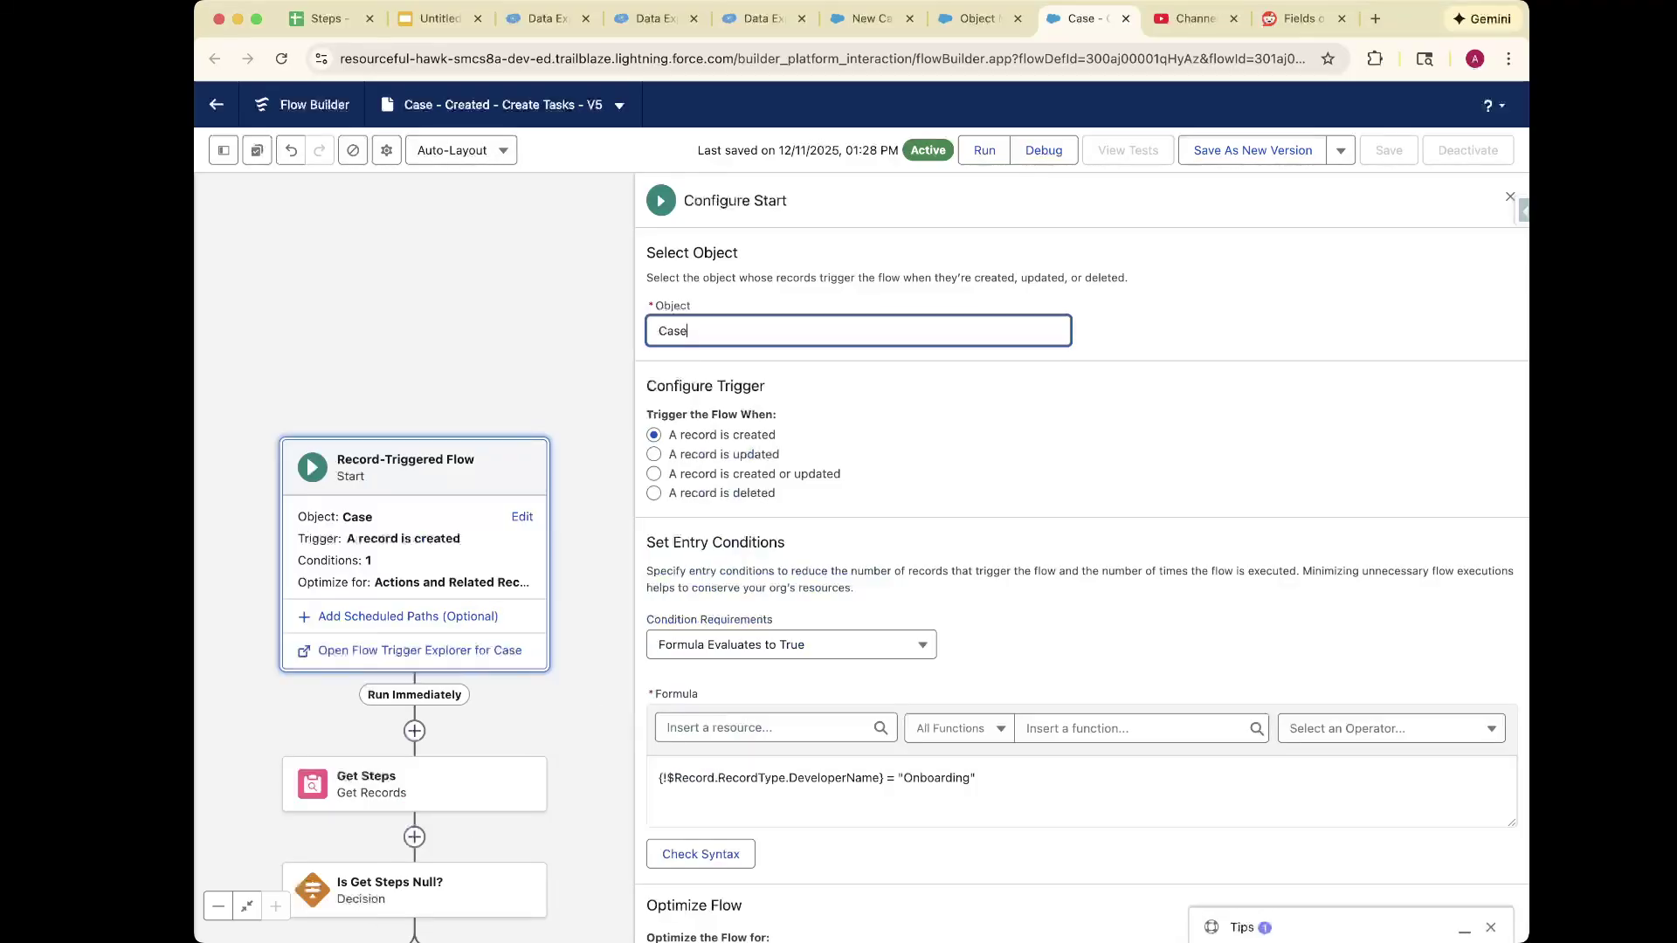
{"action": "scroll", "coordinate": [1082, 559], "scroll_direction": "down", "scroll_amount": 1}
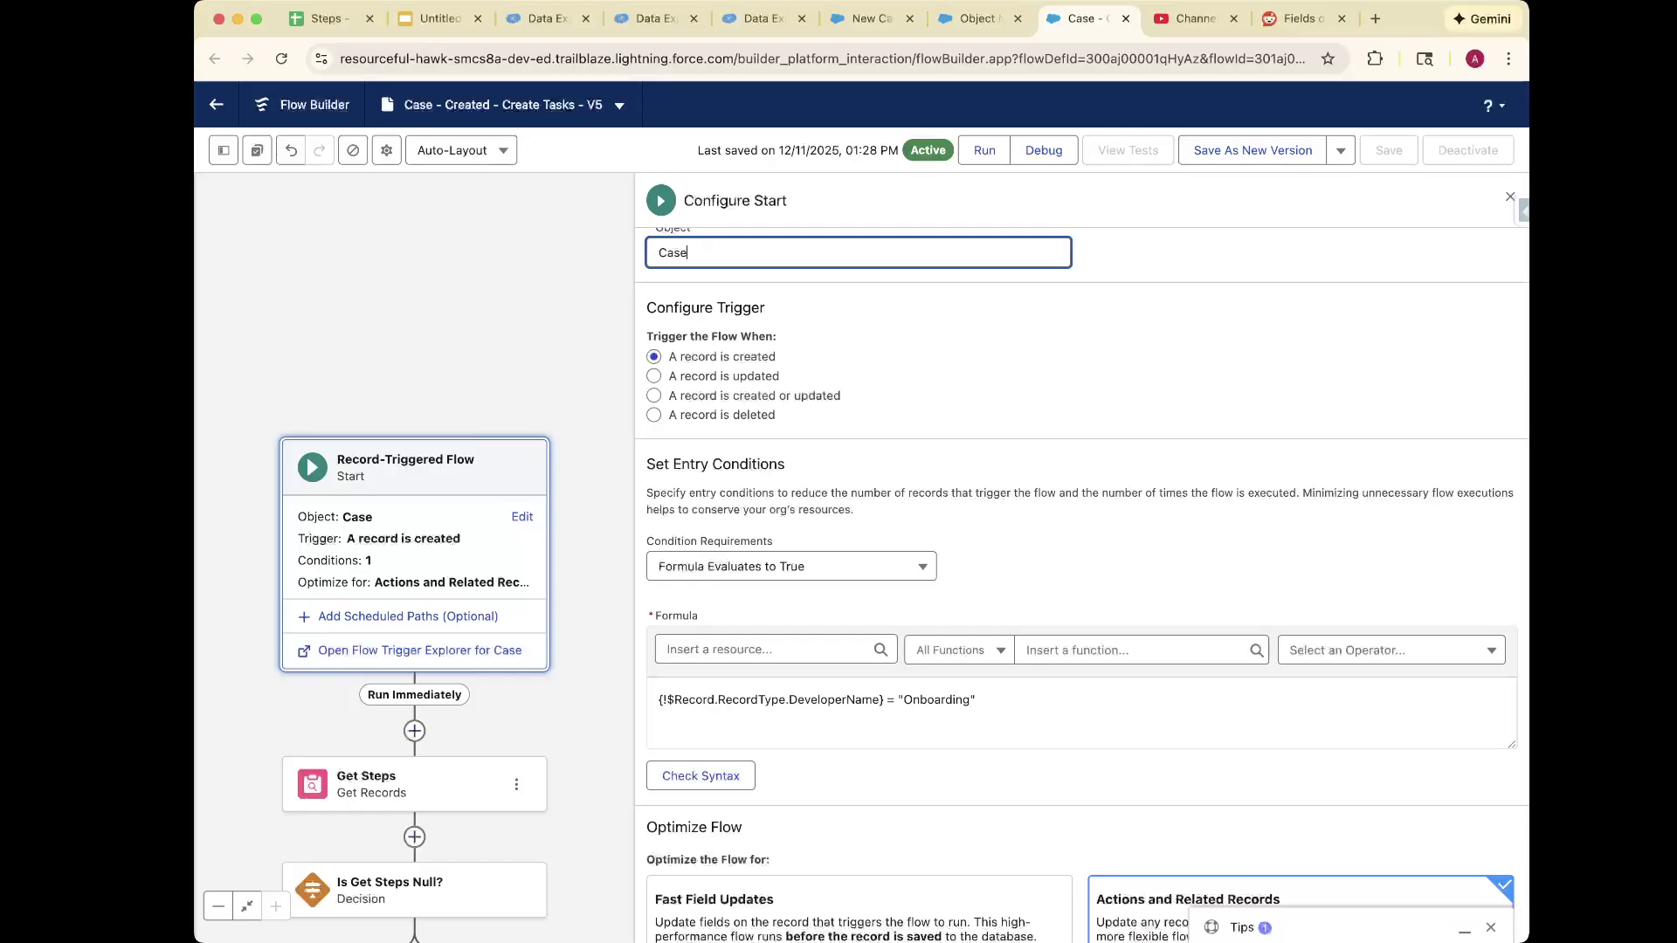
{"action": "left_click", "coordinate": [414, 784]}
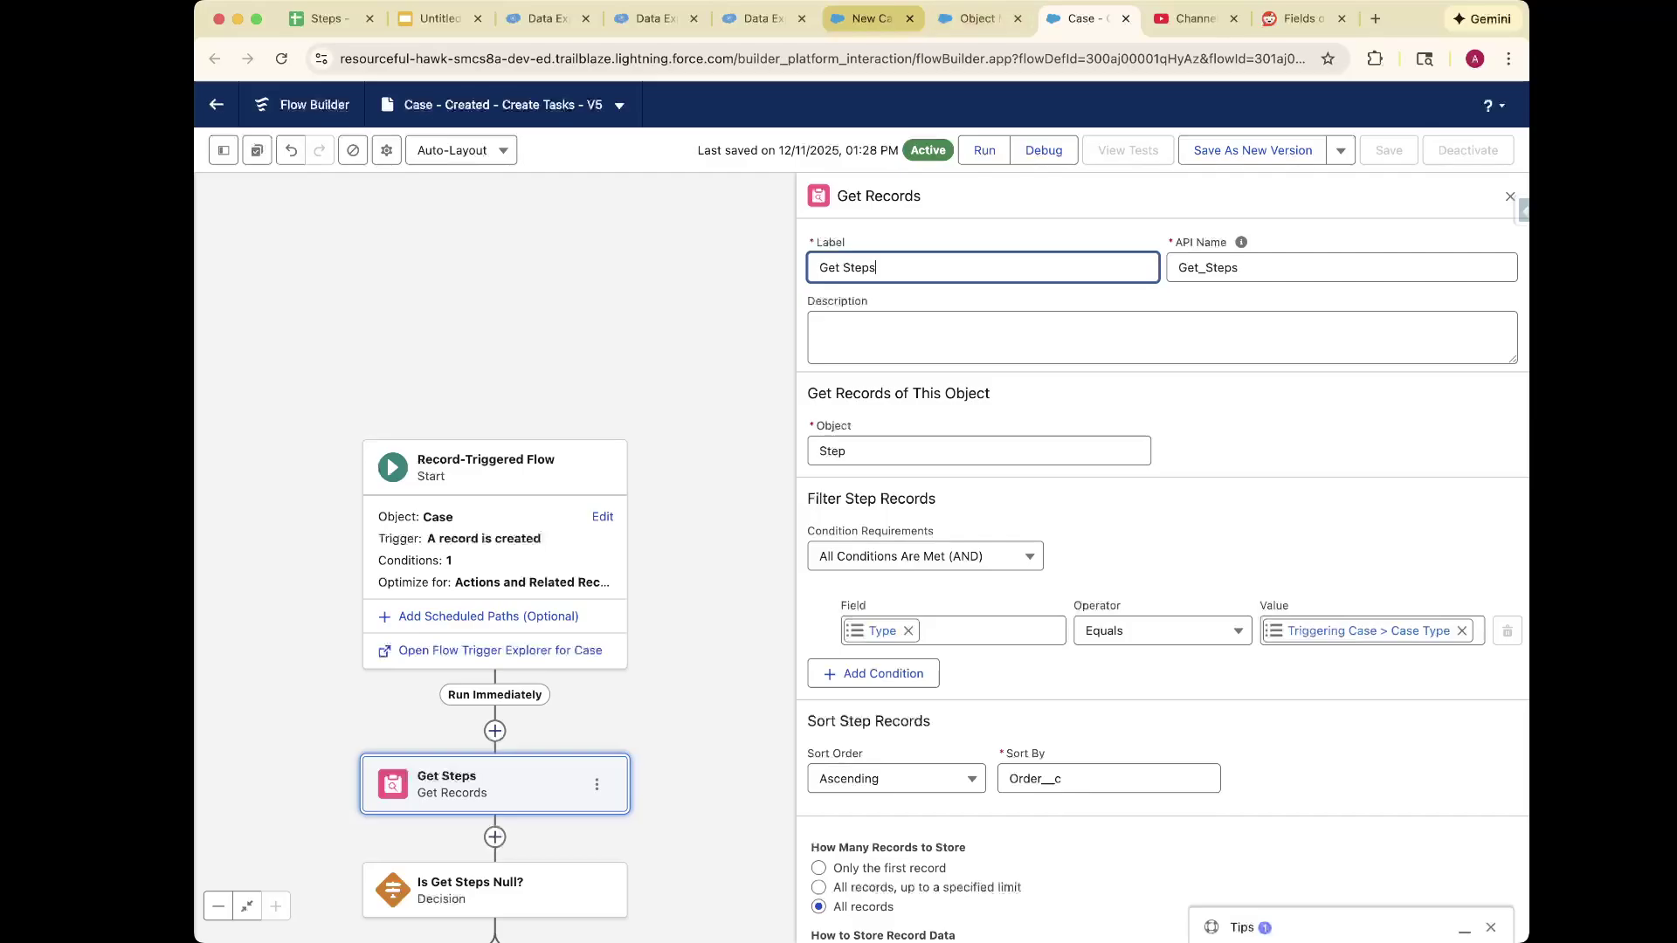
Return to the new Onboarding case, set its Type to Core Onboarding and save it.
{"action": "left_click", "coordinate": [863, 19]}
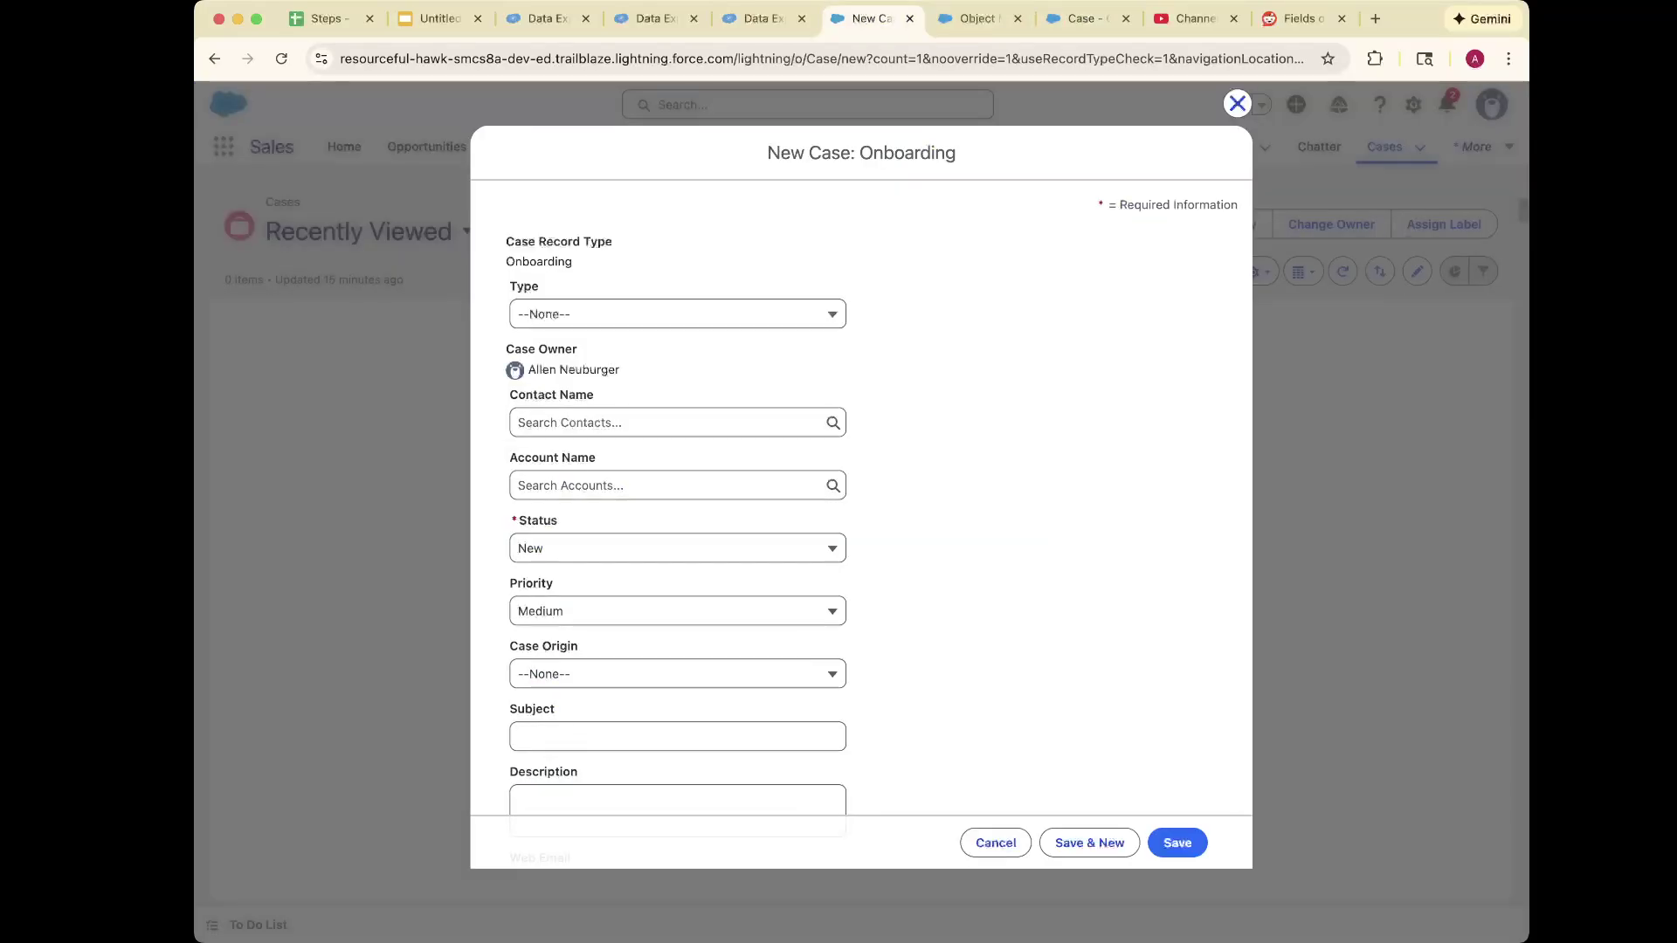
{"action": "left_click_drag", "start_coordinate": [574, 263], "coordinate": [506, 240]}
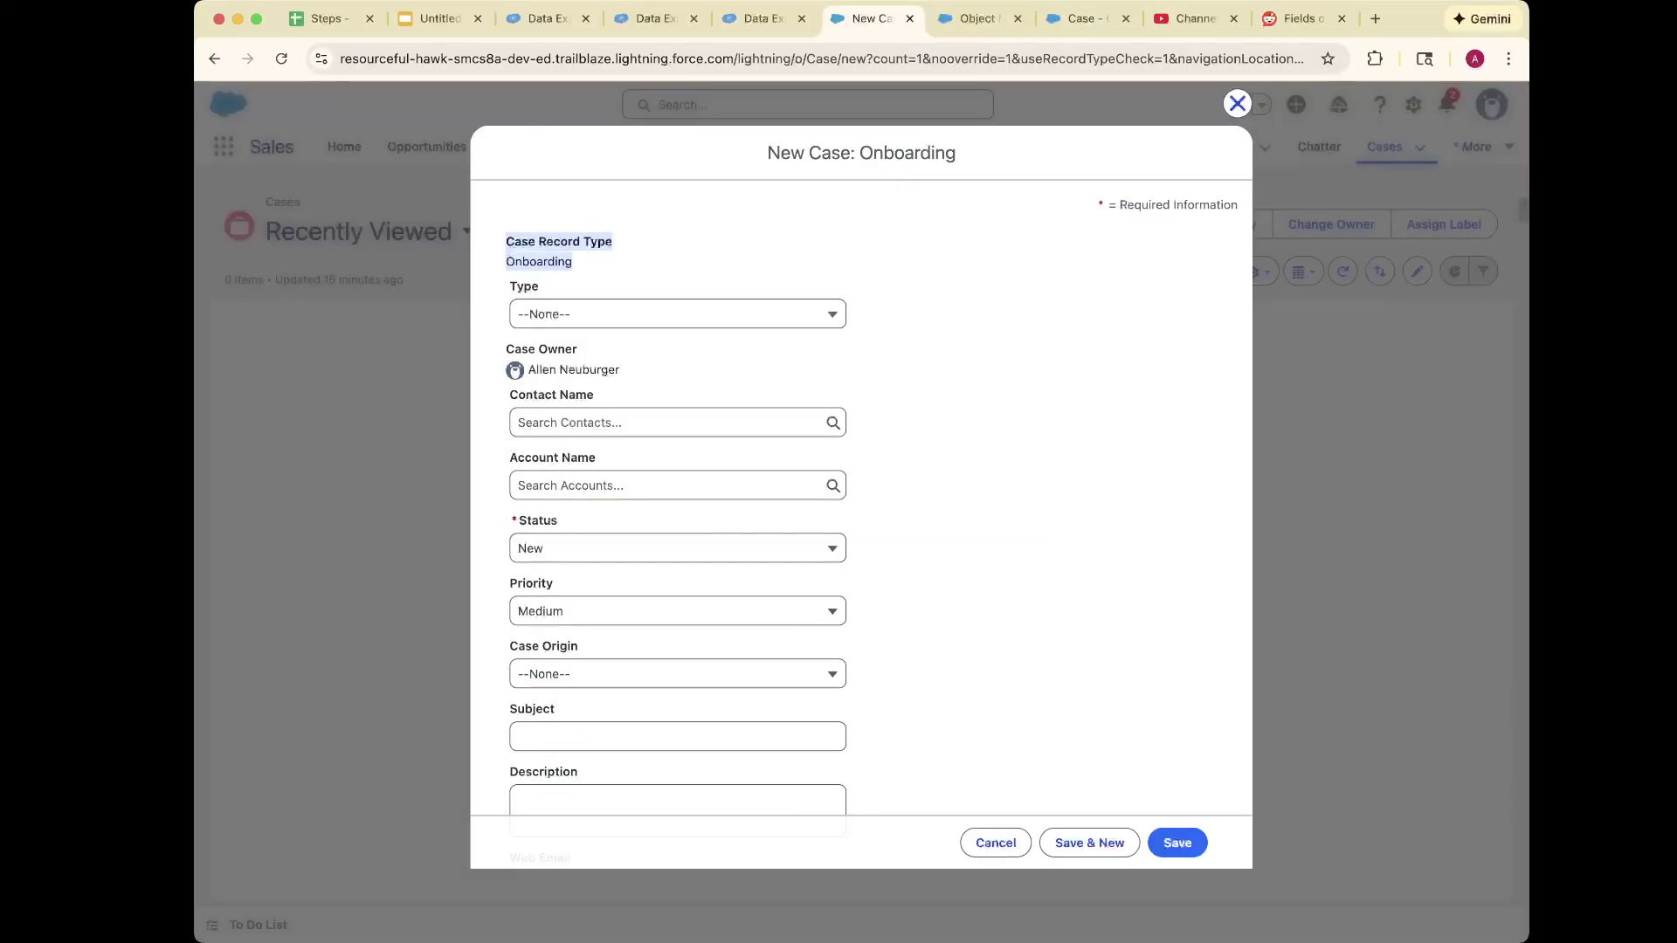
{"action": "left_click", "coordinate": [677, 315]}
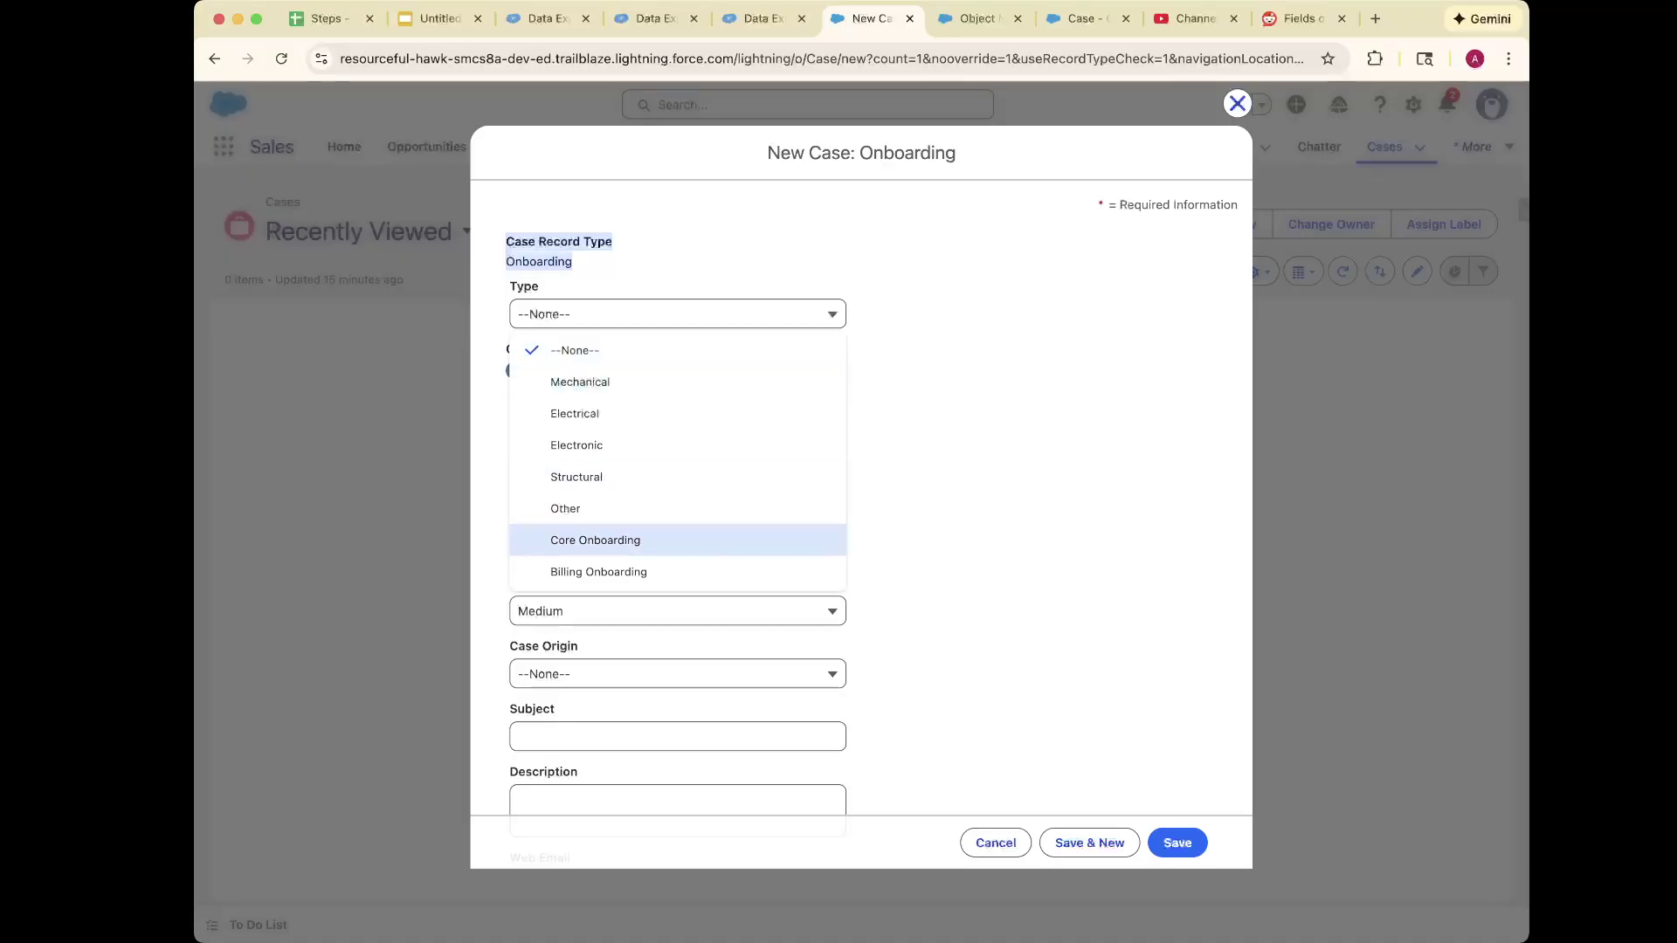
{"action": "key", "text": "Return"}
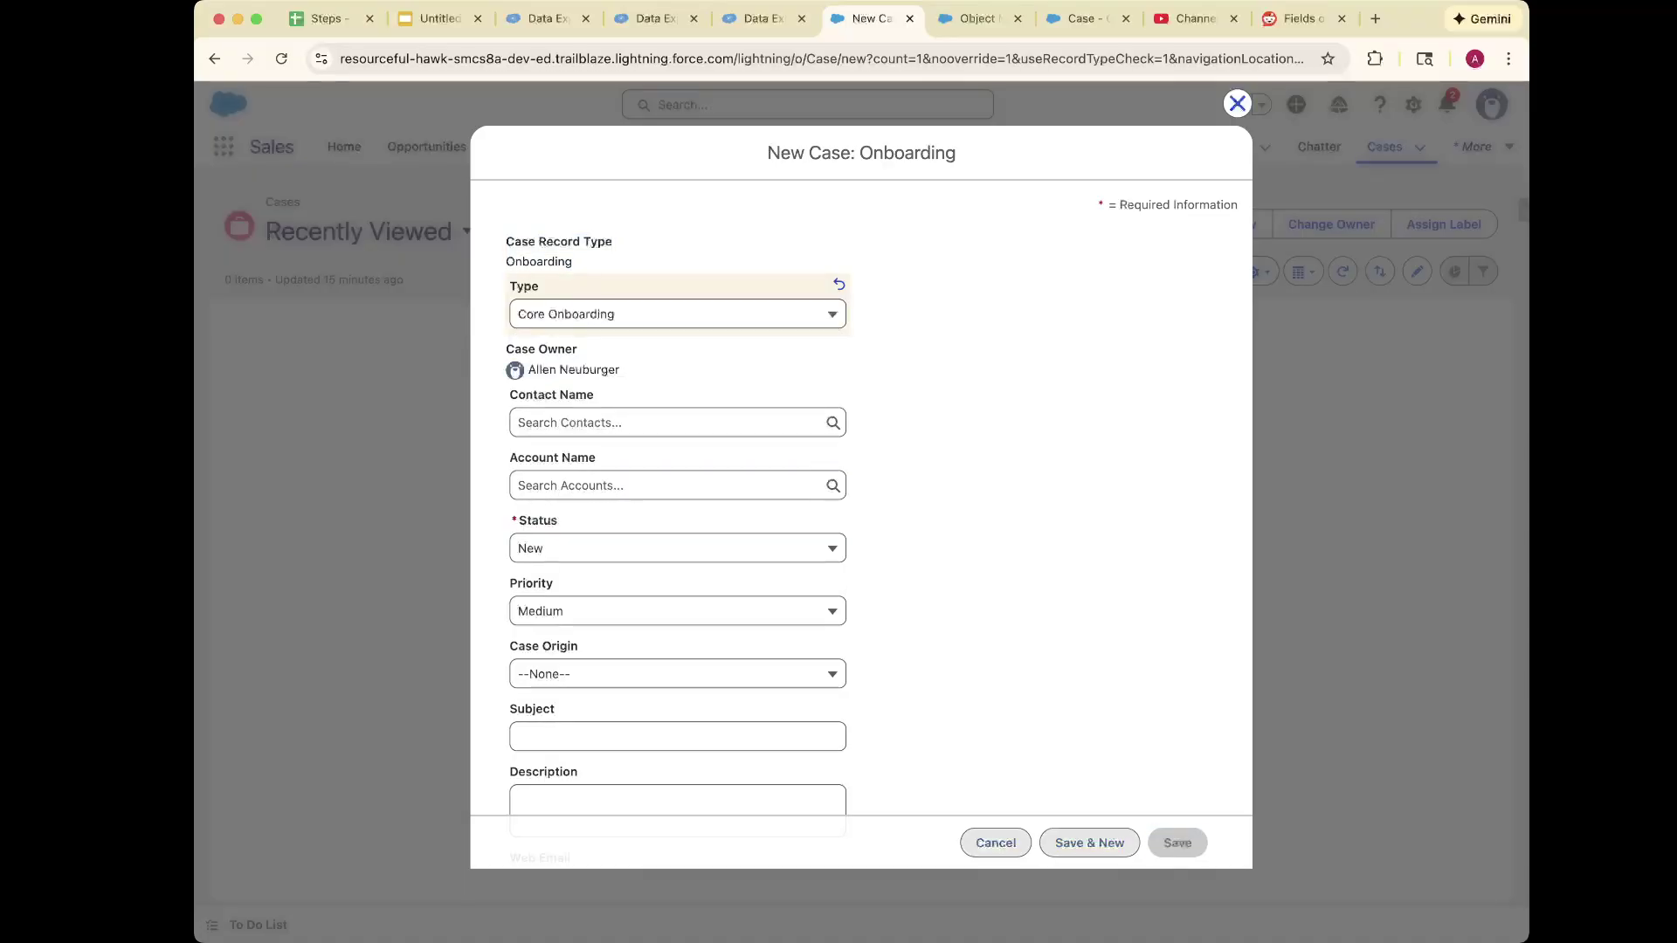
{"action": "left_click", "coordinate": [1177, 842]}
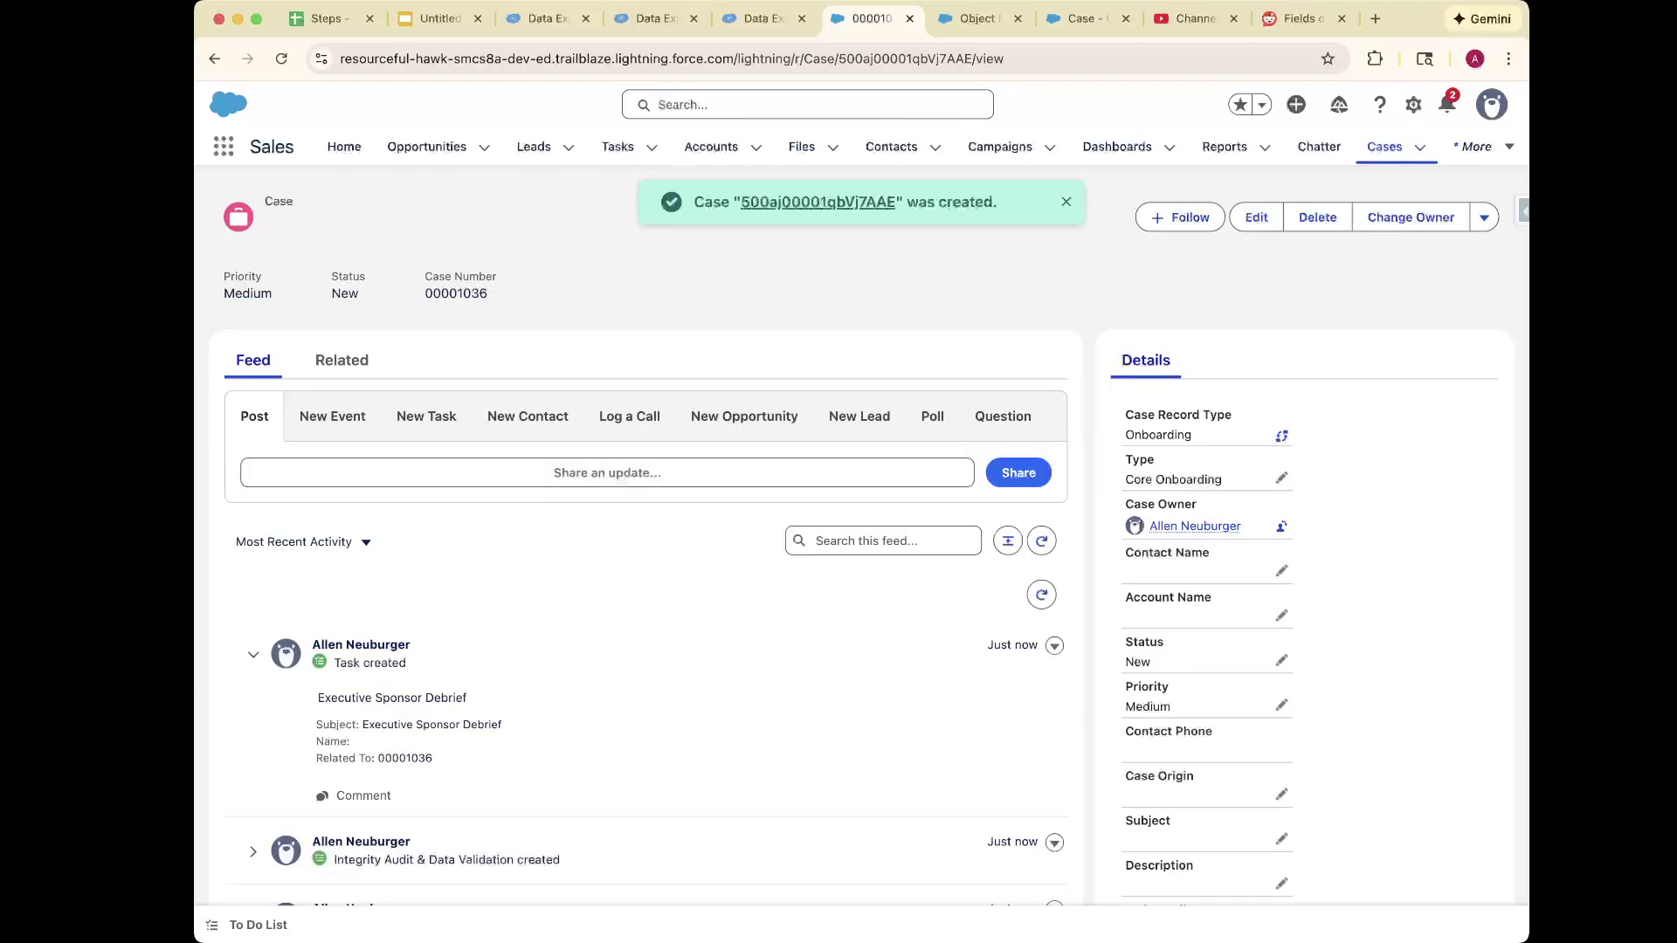
Review the tasks listed in the new case's feed.
{"action": "scroll", "coordinate": [647, 567], "scroll_direction": "down", "scroll_amount": 3}
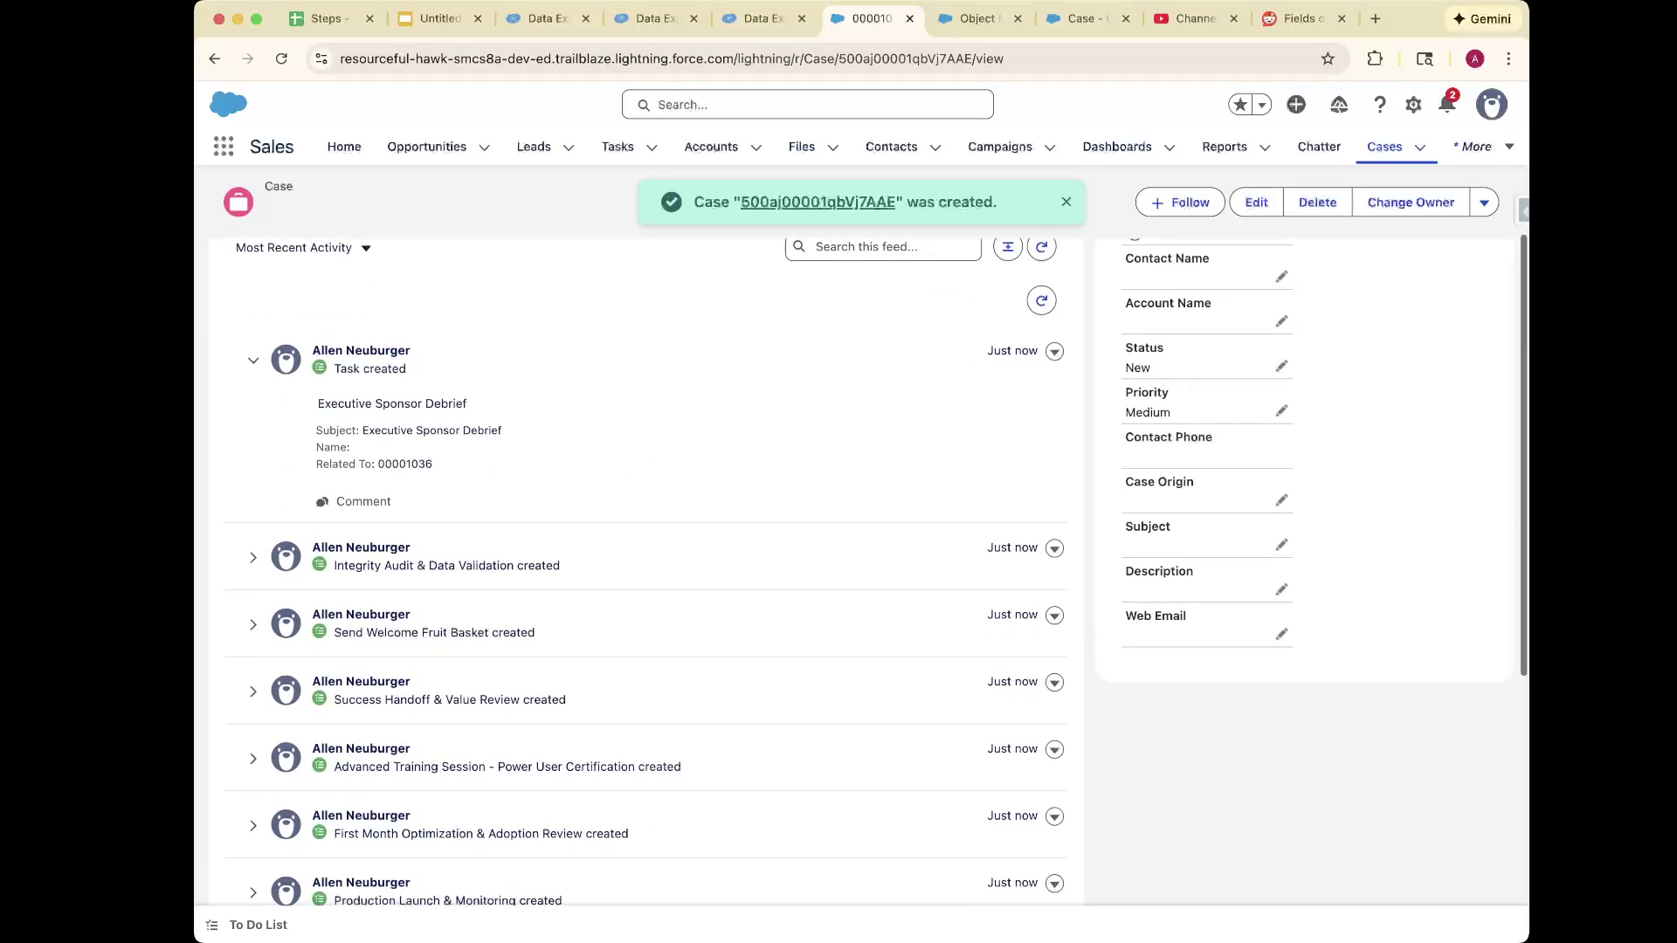
{"action": "scroll", "coordinate": [646, 568], "scroll_direction": "down", "scroll_amount": 3}
{"action": "scroll", "coordinate": [647, 568], "scroll_direction": "down", "scroll_amount": 3}
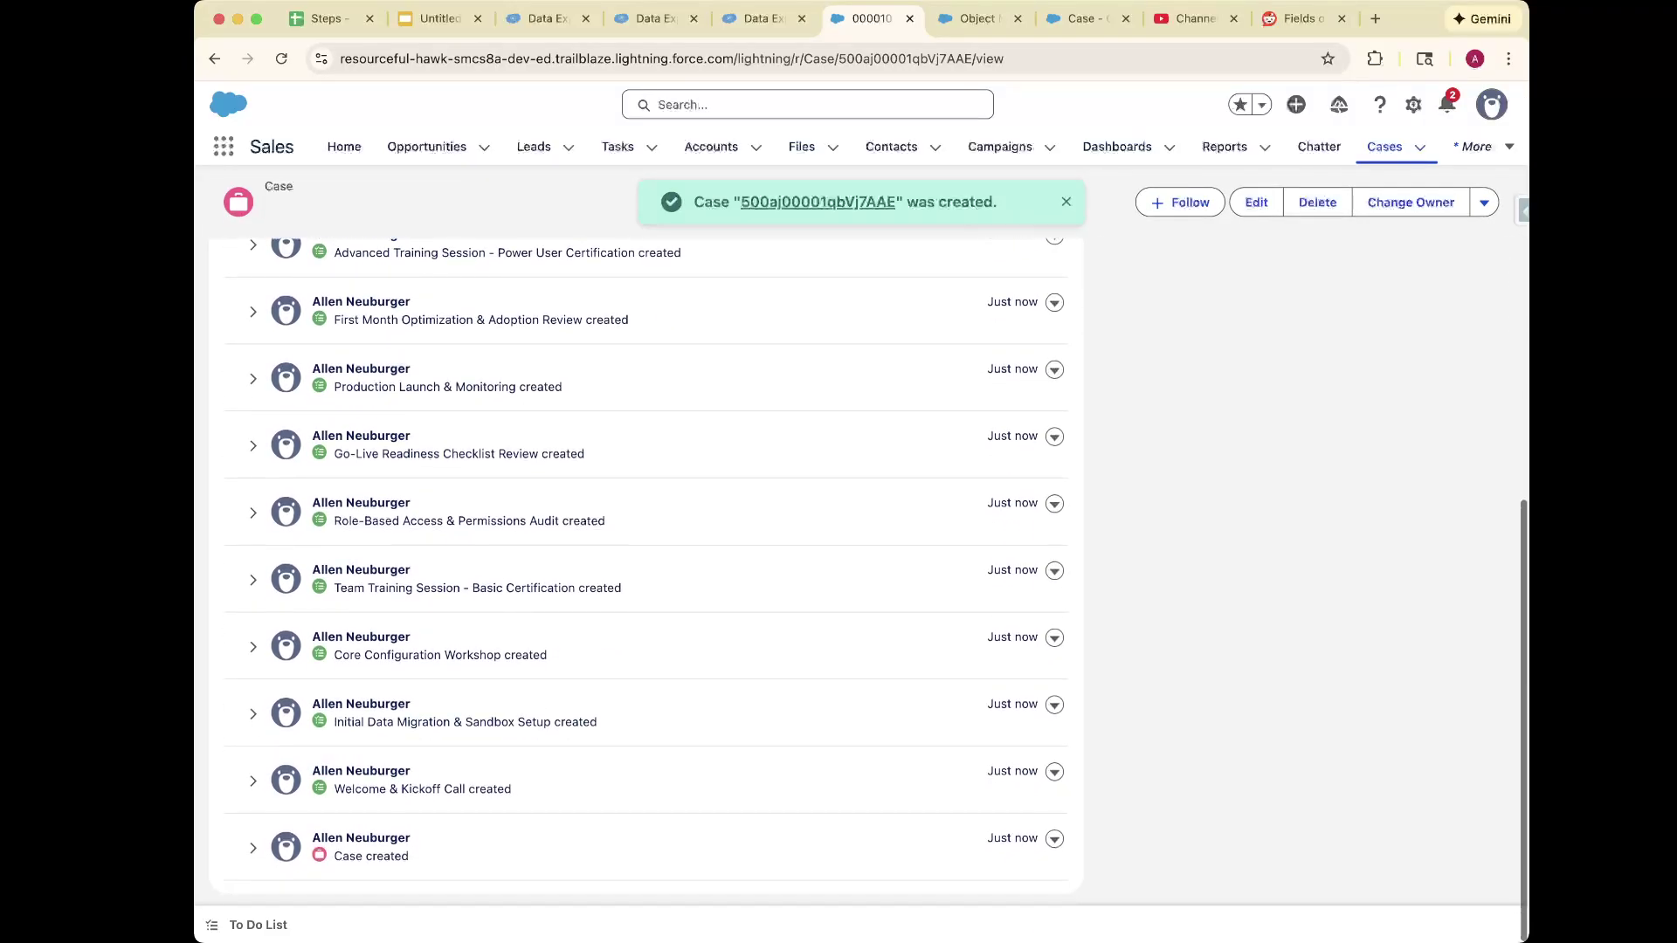
{"action": "scroll", "coordinate": [455, 681], "scroll_direction": "up", "scroll_amount": 1}
{"action": "scroll", "coordinate": [455, 681], "scroll_direction": "up", "scroll_amount": 2}
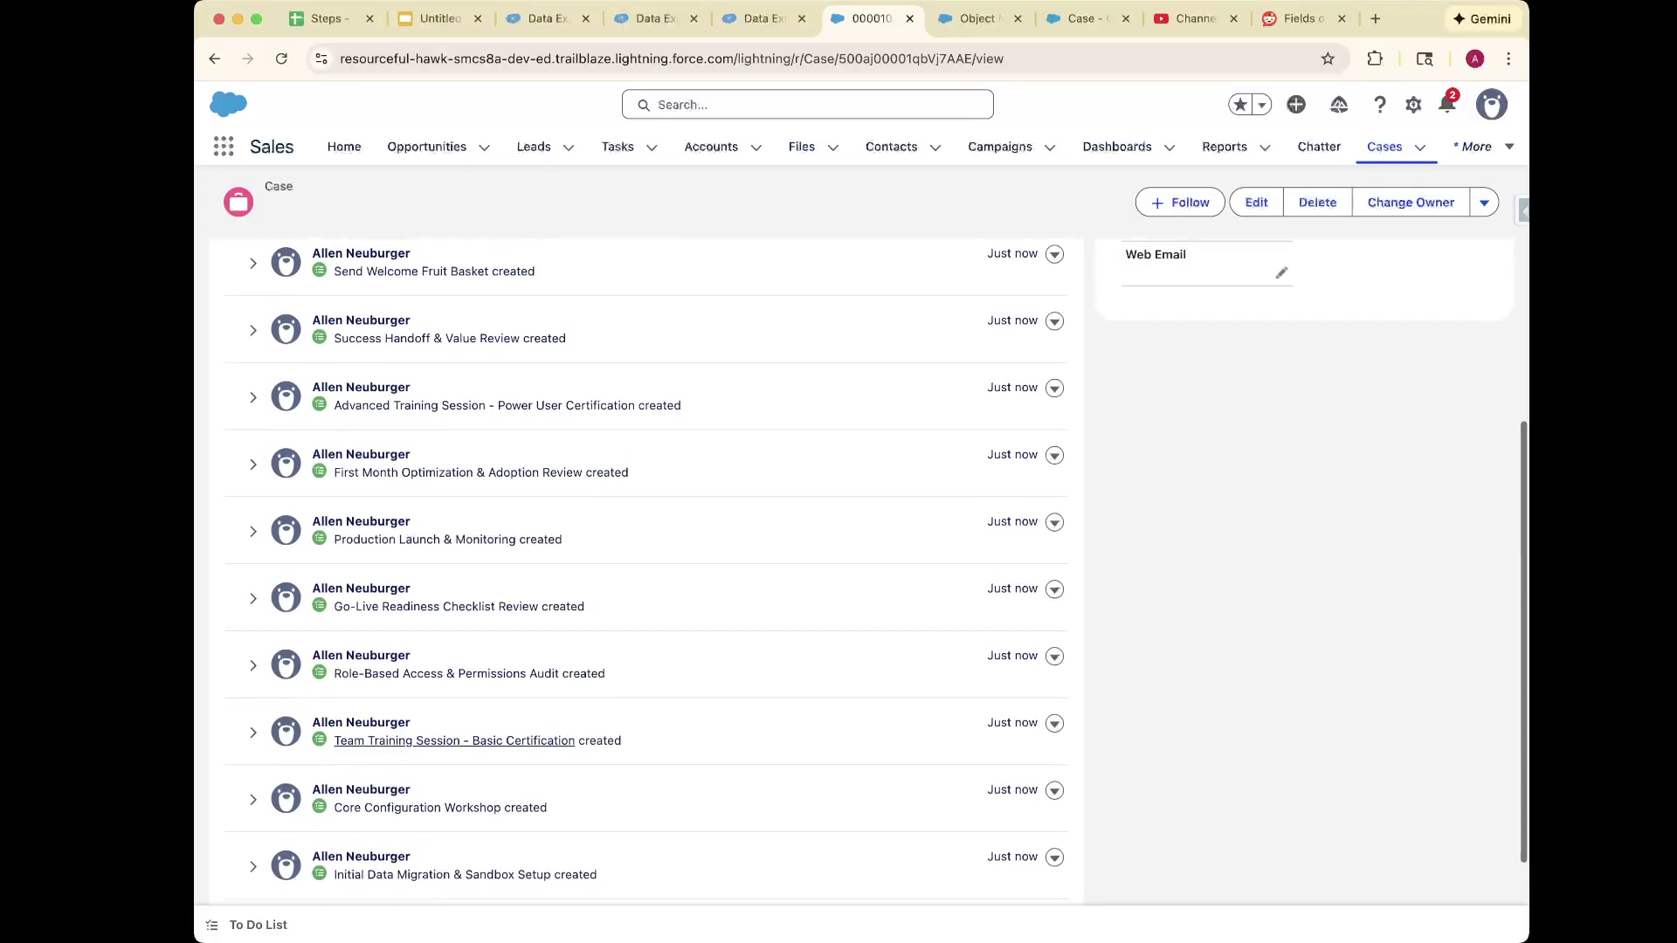
Open the Success Handoff & Value Review task from the case feed and check its assignee, Subject and Required fields.
{"action": "left_click", "coordinate": [254, 464]}
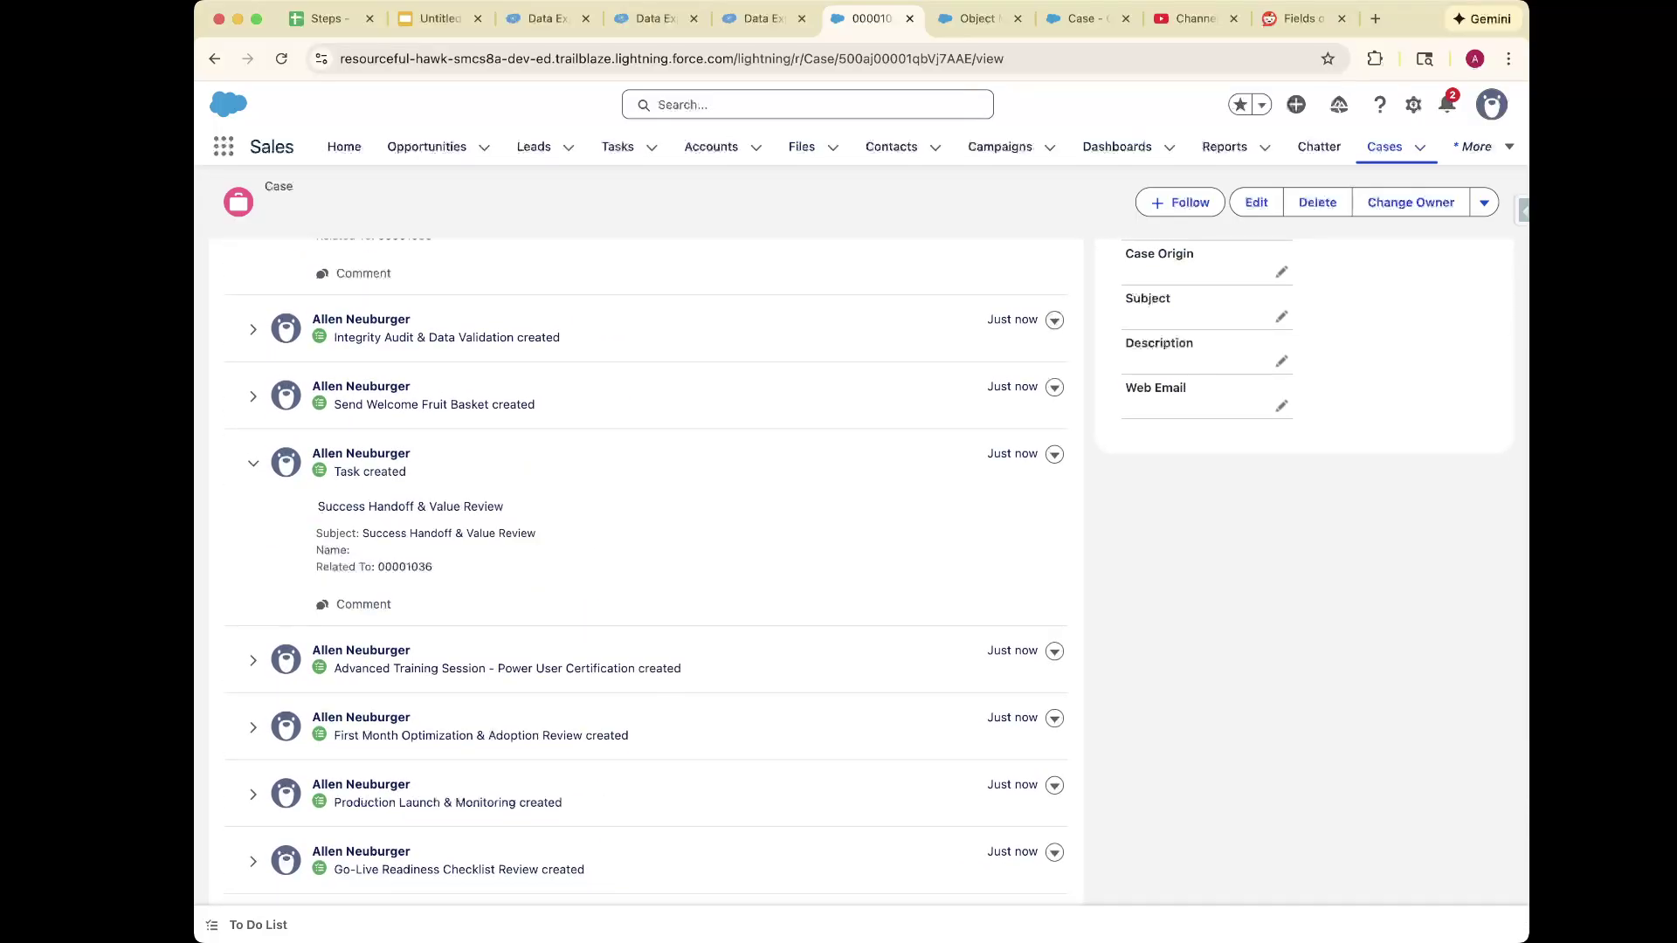
{"action": "left_click", "coordinate": [410, 507]}
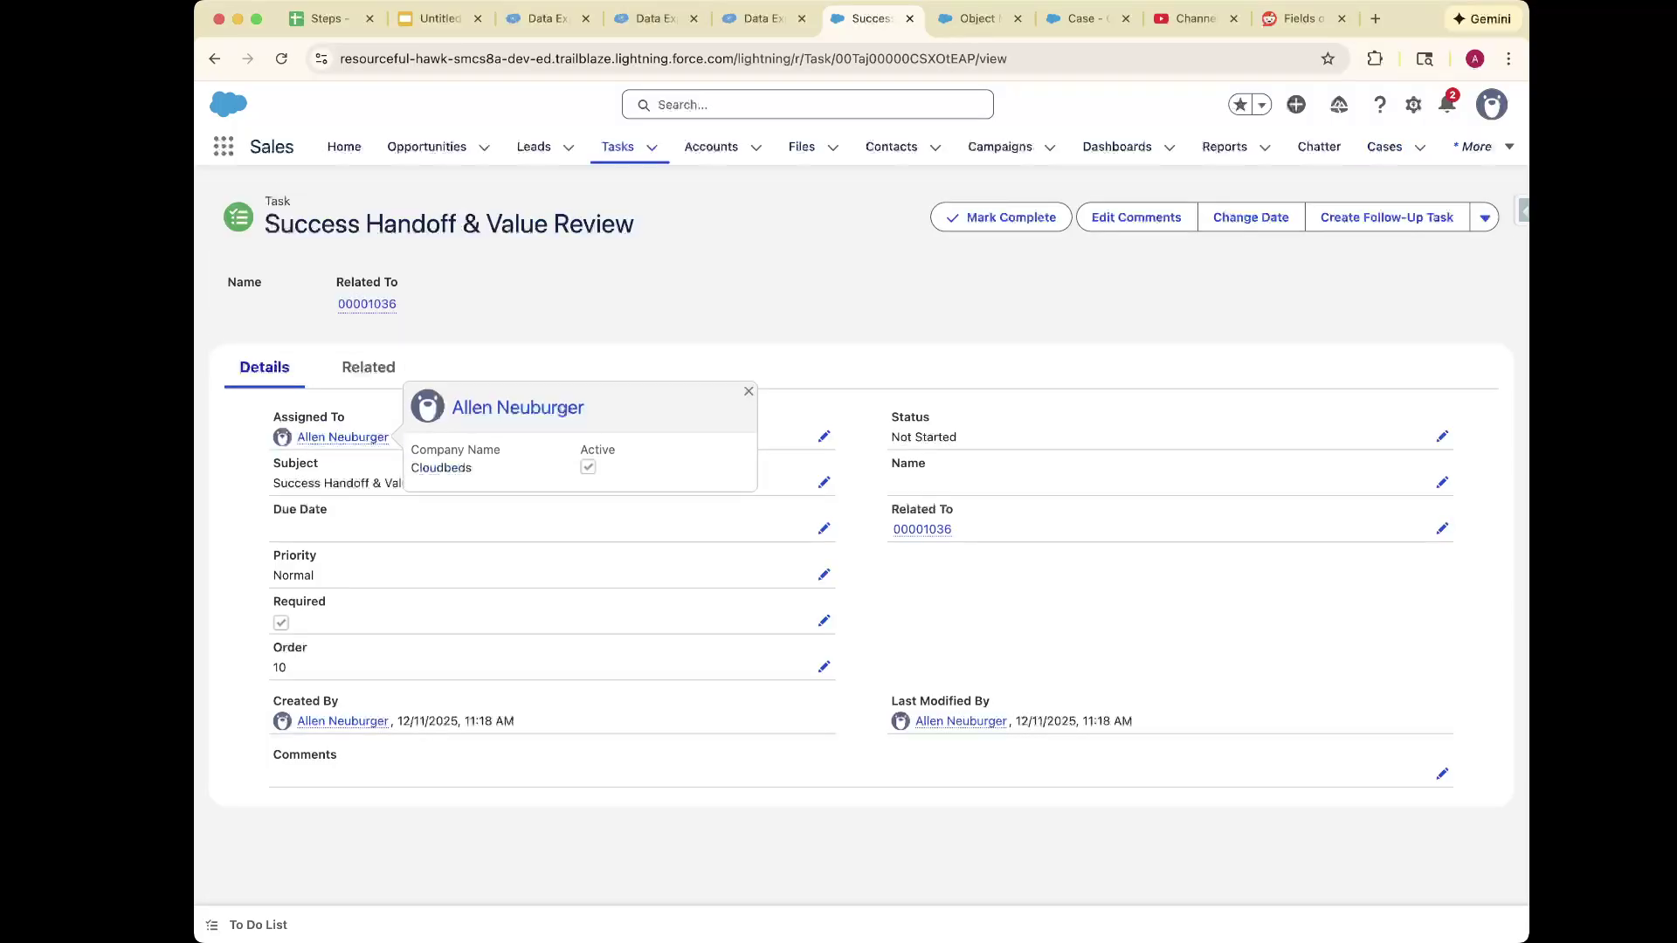
{"action": "mouse_move", "coordinate": [342, 437]}
{"action": "left_click_drag", "start_coordinate": [281, 483], "coordinate": [459, 483]}
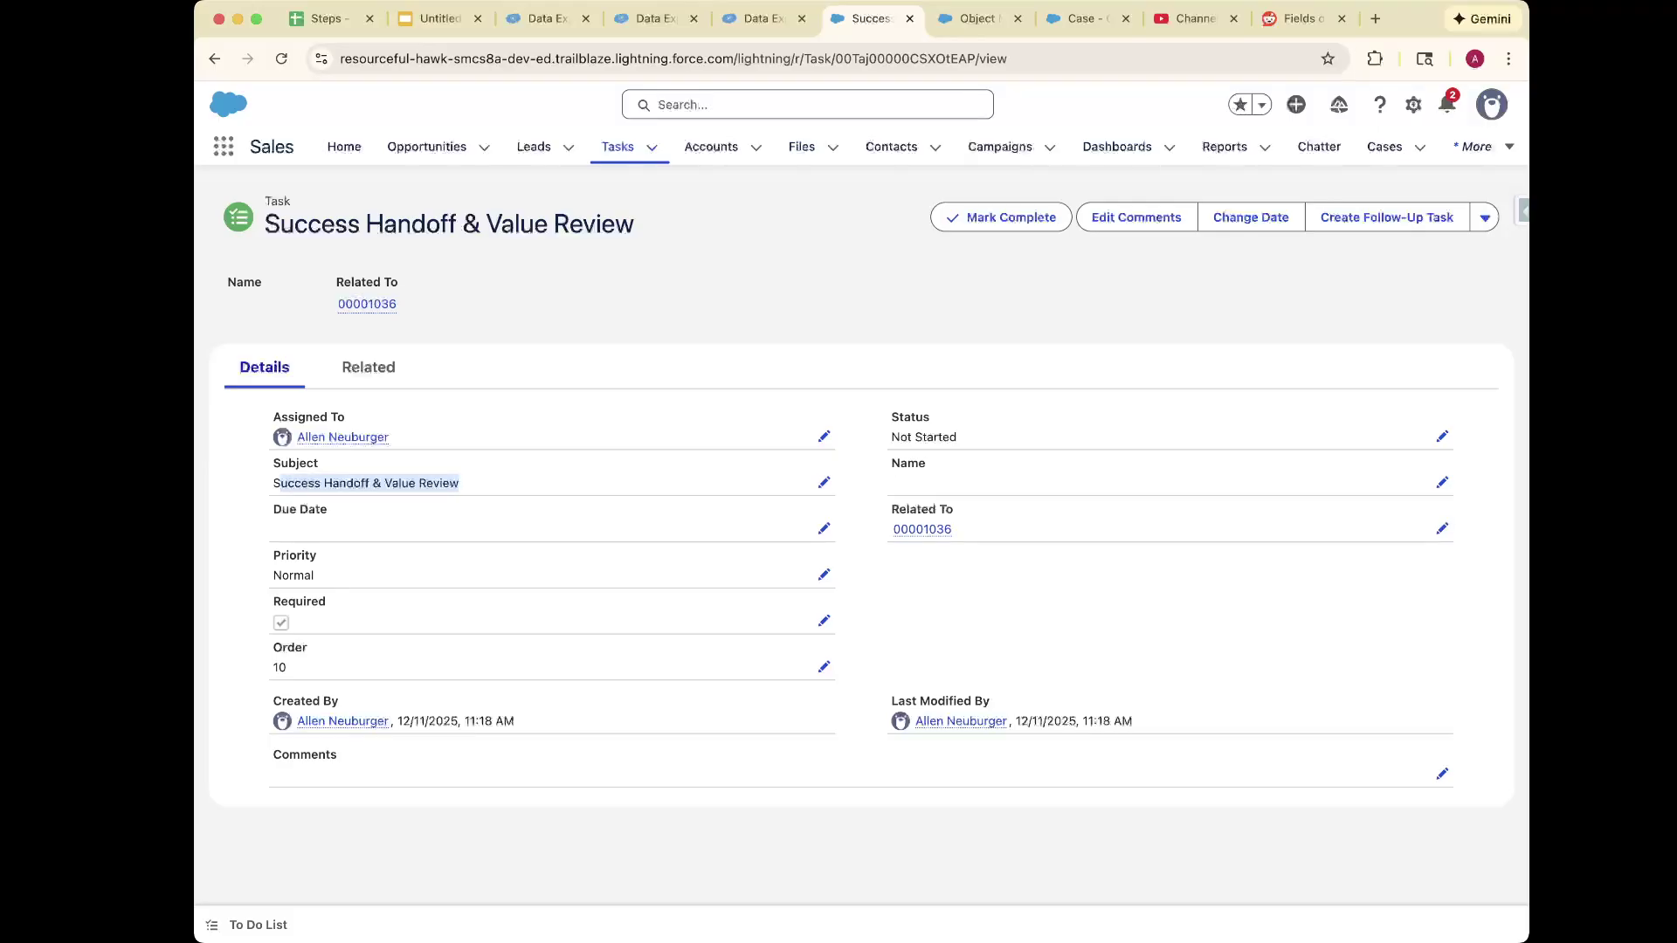
{"action": "left_click_drag", "start_coordinate": [273, 623], "coordinate": [293, 622]}
{"action": "left_click", "coordinate": [296, 623]}
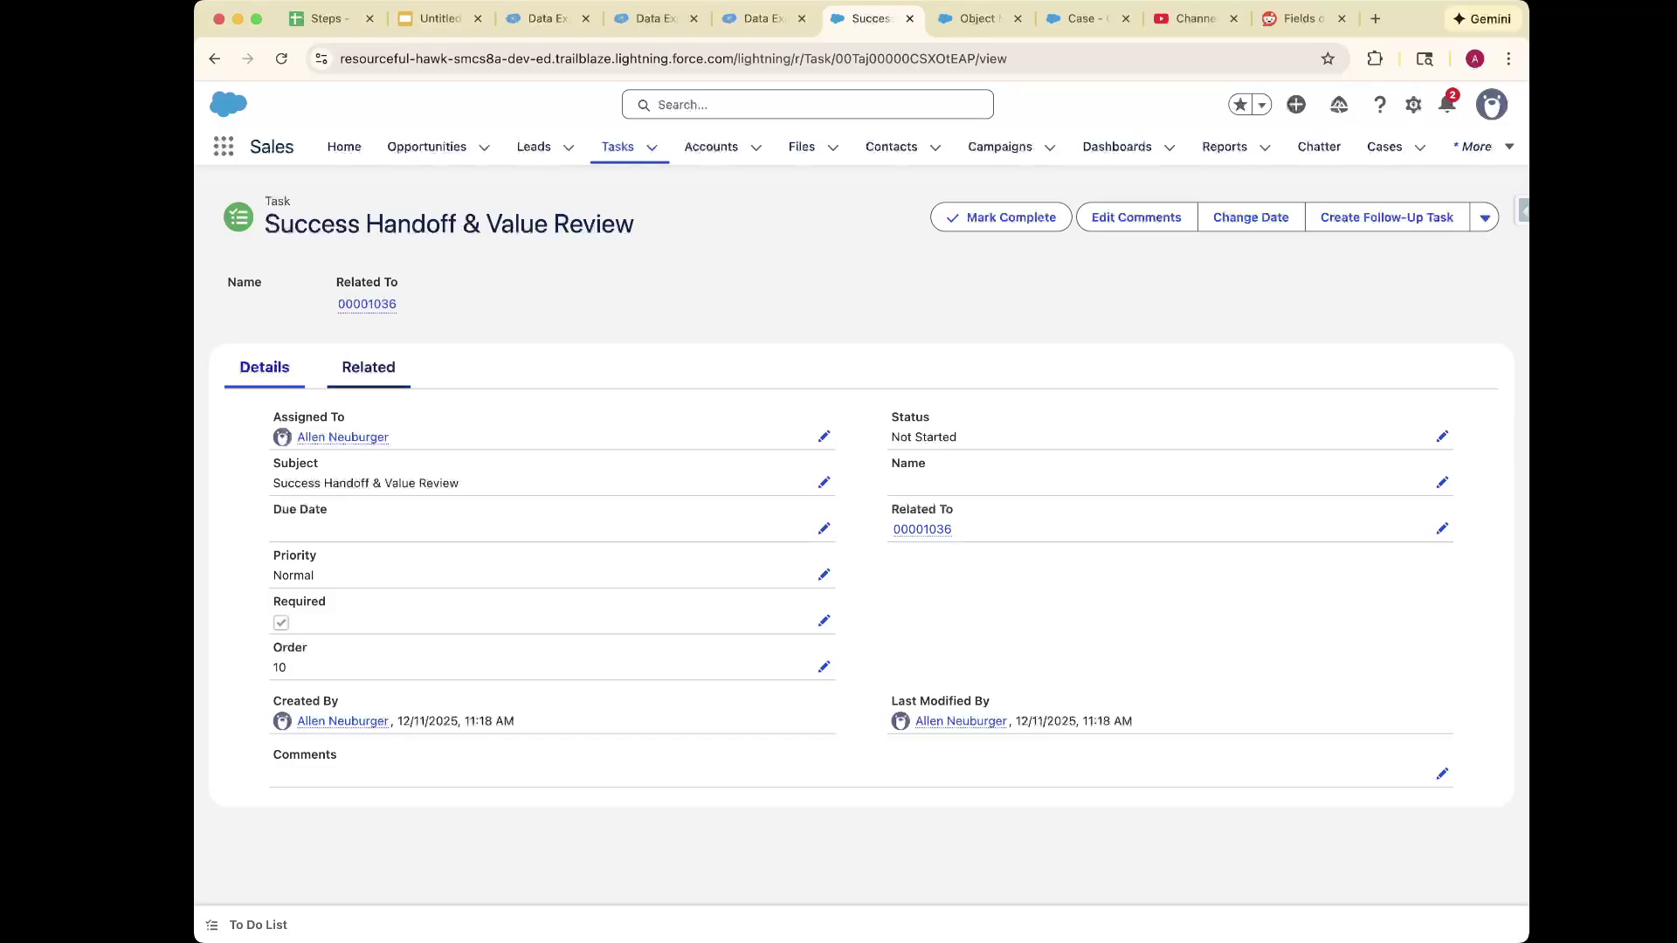
Return to the task's related case and look through the full list of onboarding tasks created in its feed.
{"action": "left_click", "coordinate": [367, 304]}
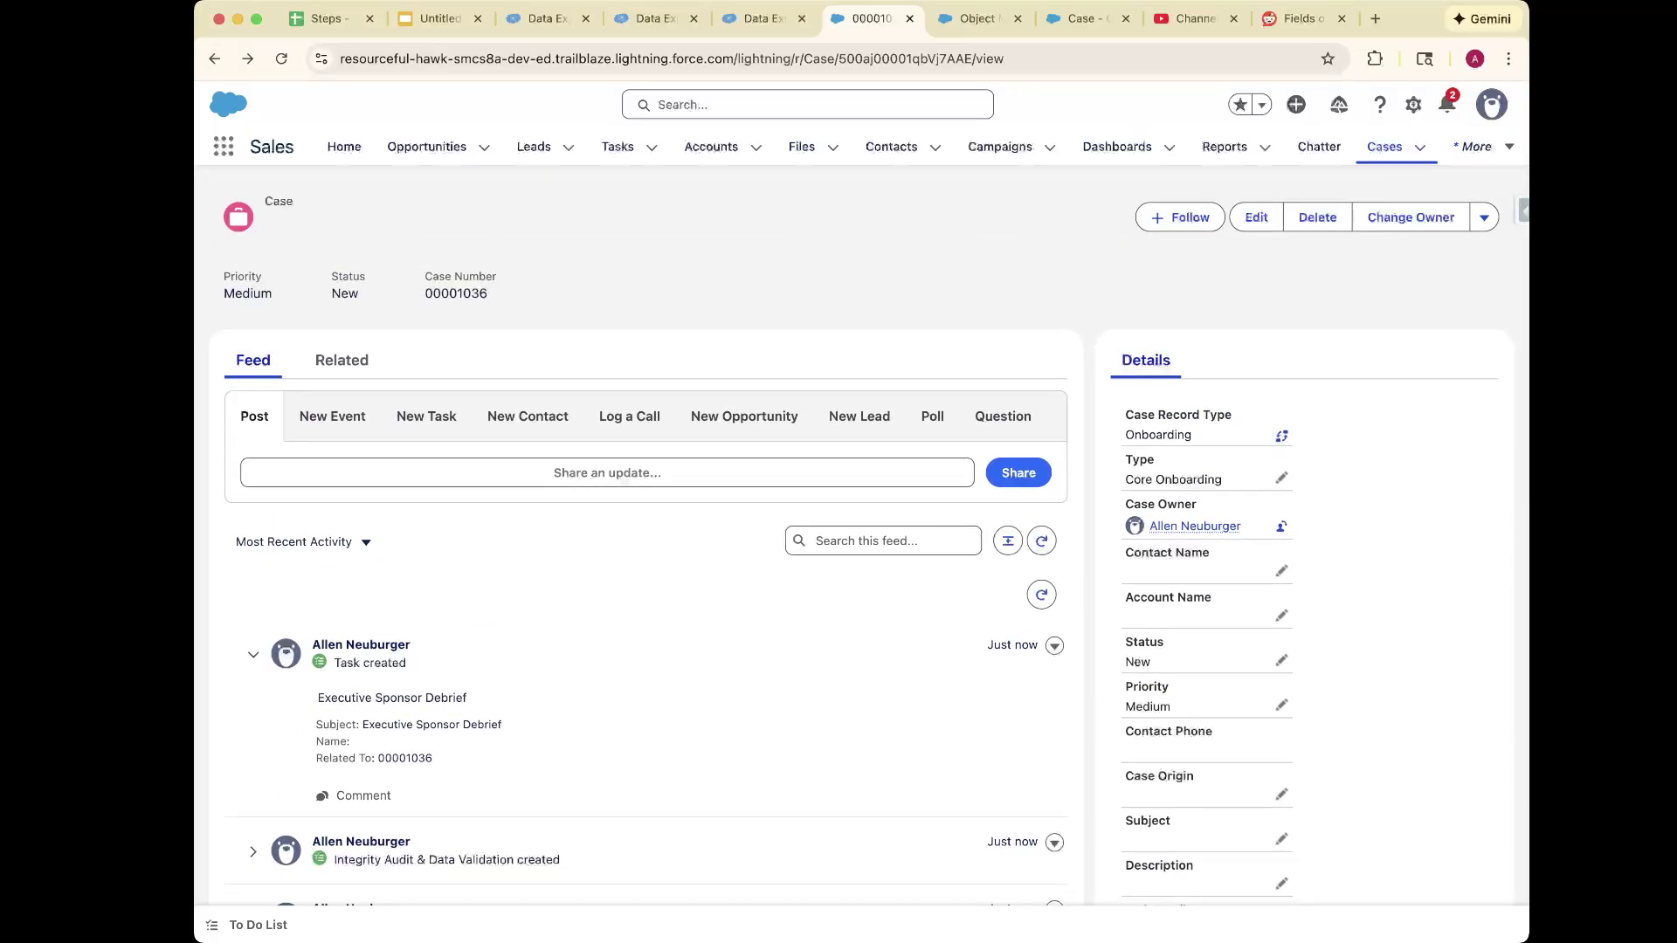
{"action": "scroll", "coordinate": [646, 568], "scroll_direction": "down", "scroll_amount": 5}
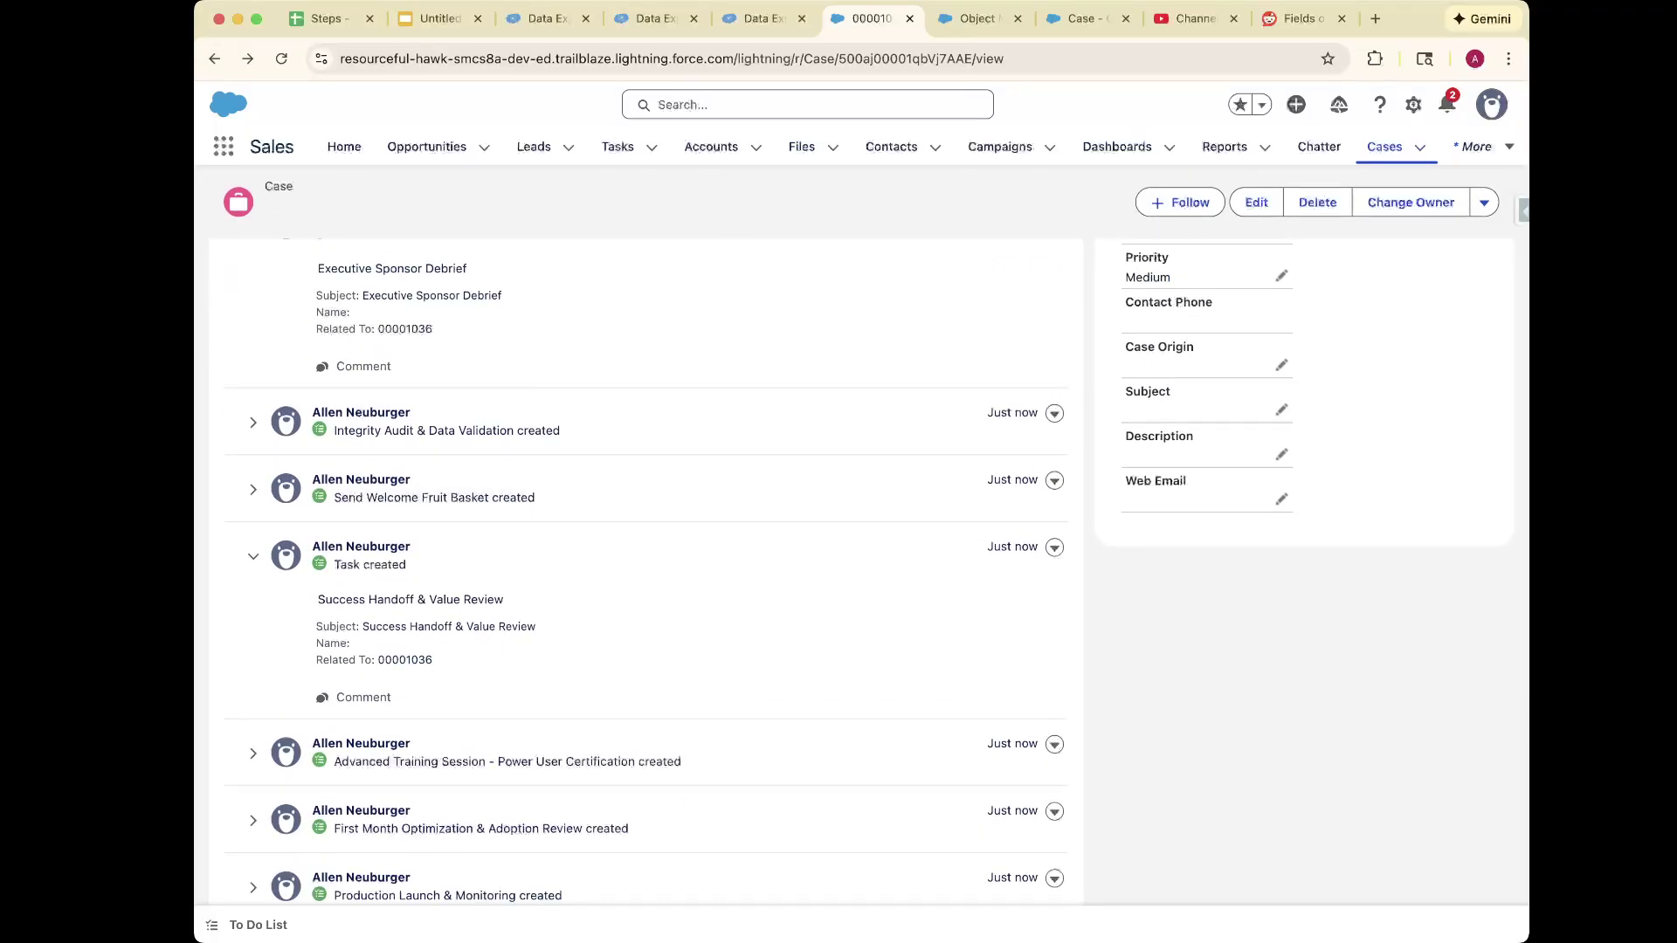
{"action": "scroll", "coordinate": [393, 711], "scroll_direction": "up", "scroll_amount": 5}
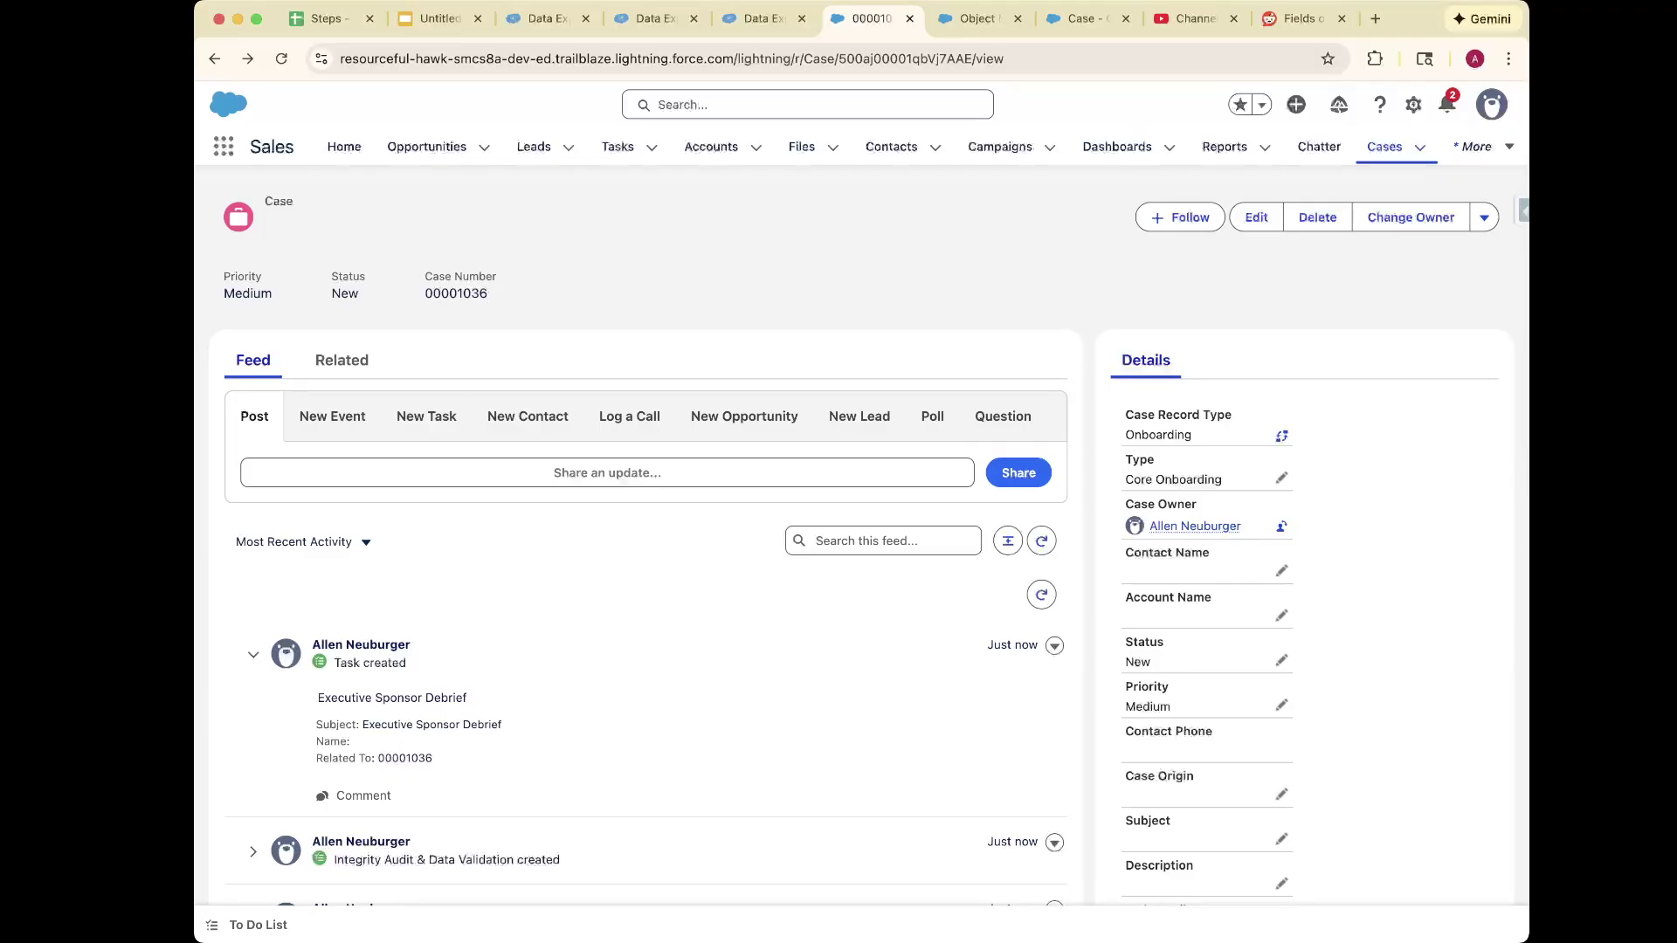
{"action": "scroll", "coordinate": [646, 568], "scroll_direction": "down", "scroll_amount": 2}
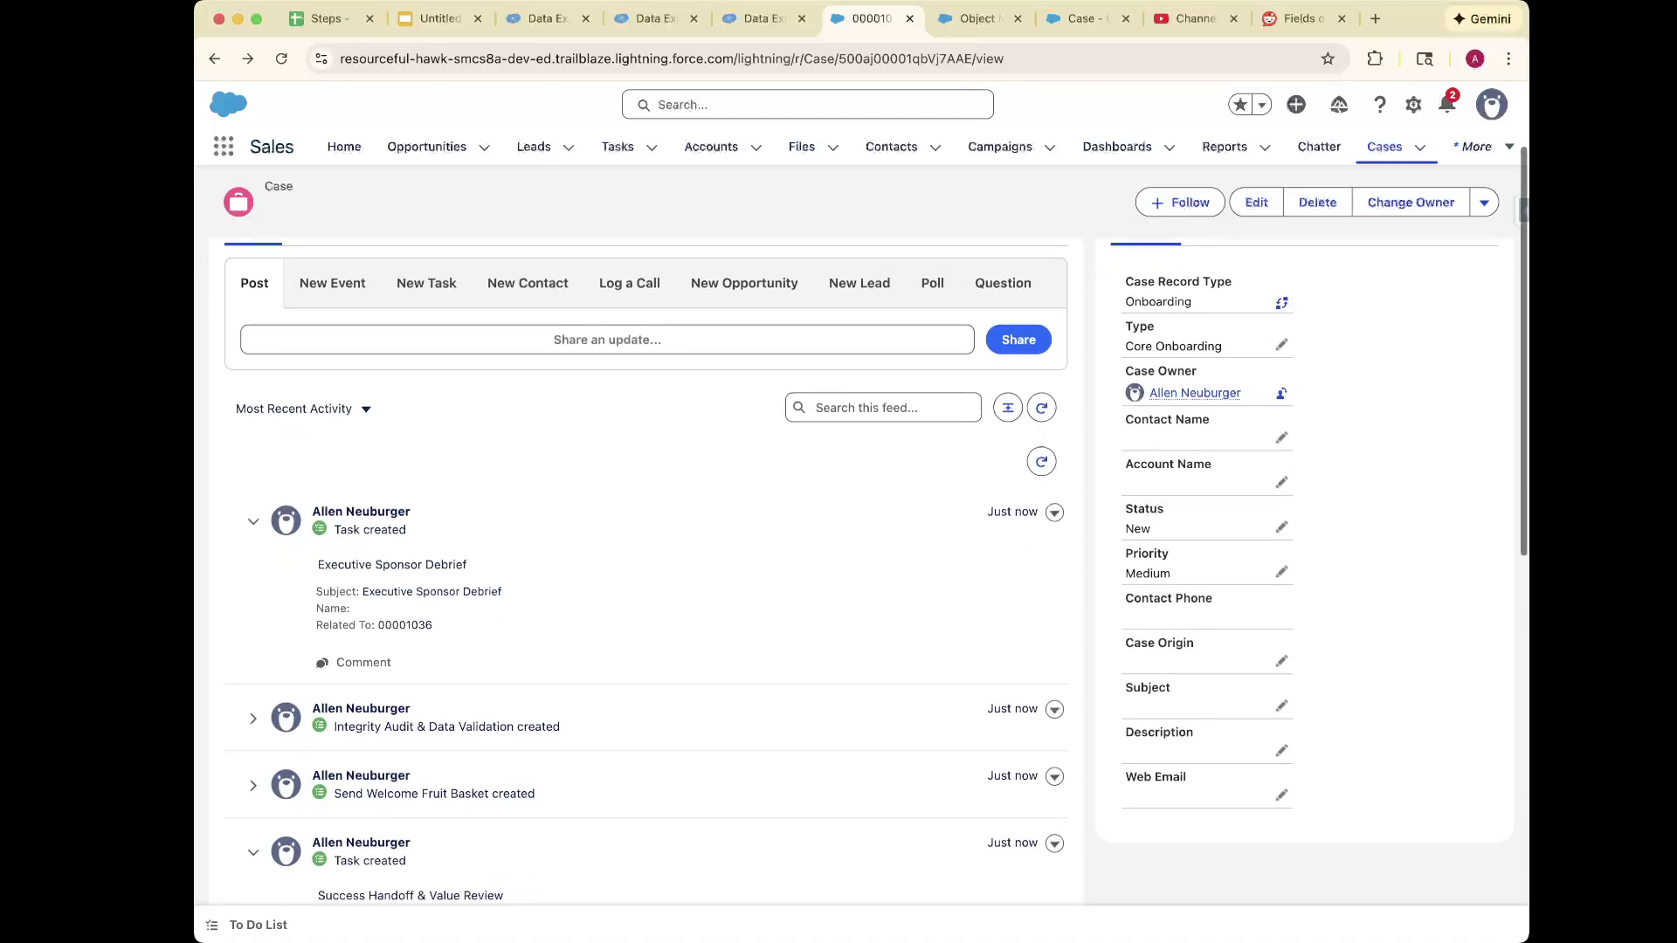
{"action": "scroll", "coordinate": [647, 567], "scroll_direction": "down", "scroll_amount": 3}
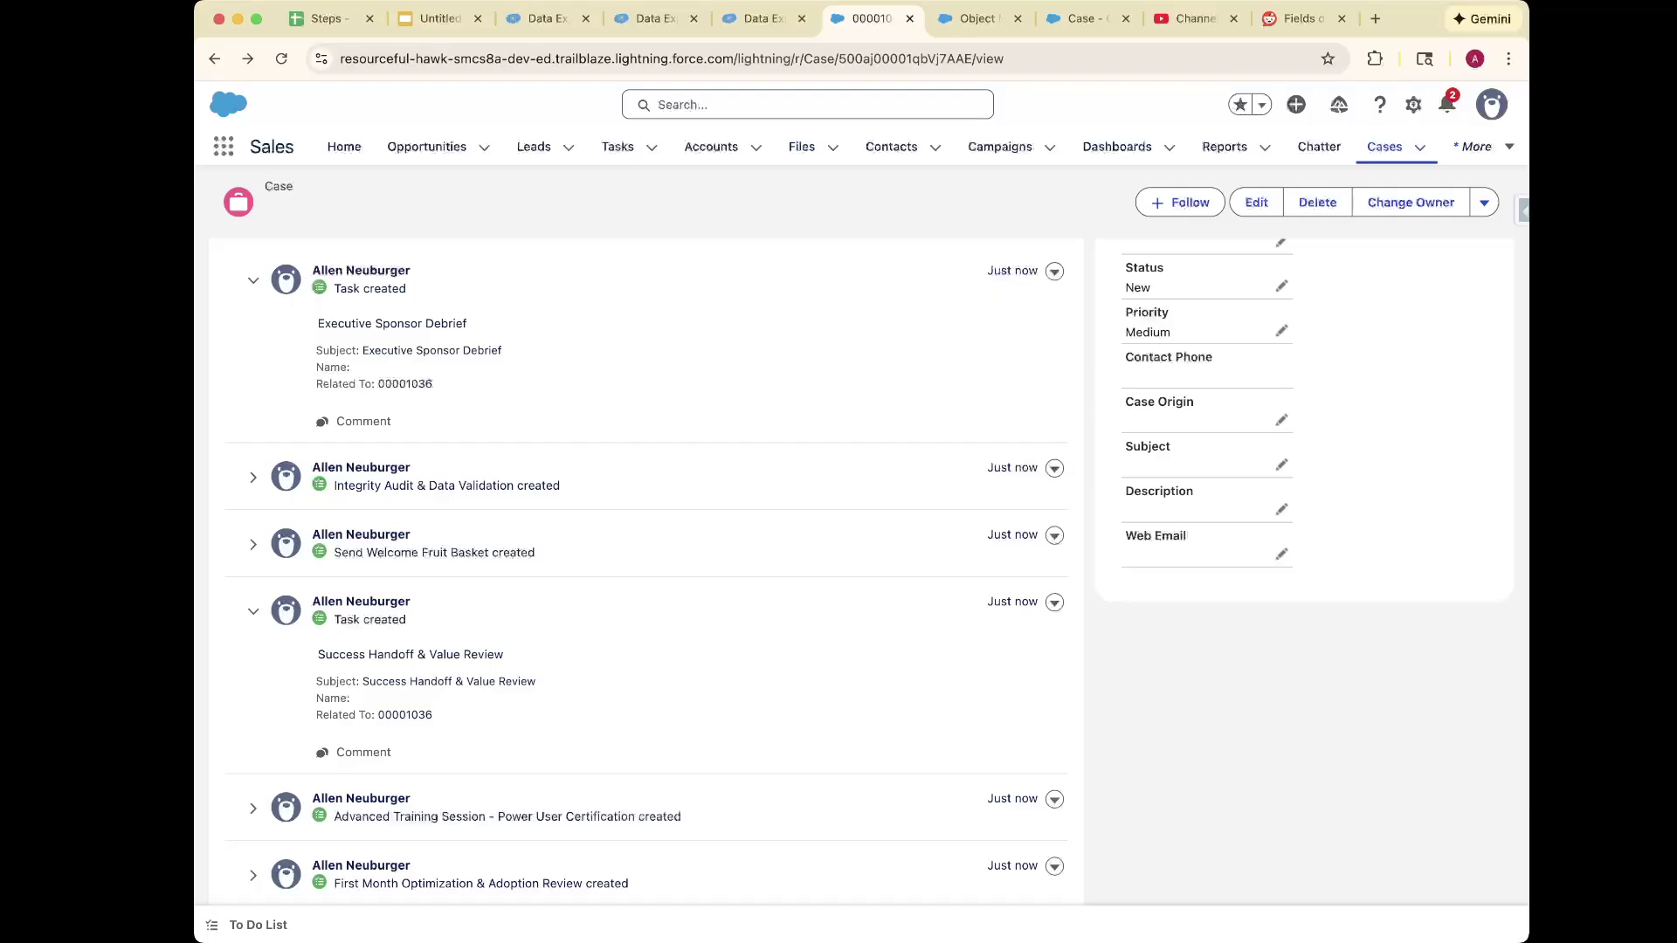
{"action": "scroll", "coordinate": [437, 535], "scroll_direction": "down", "scroll_amount": 5}
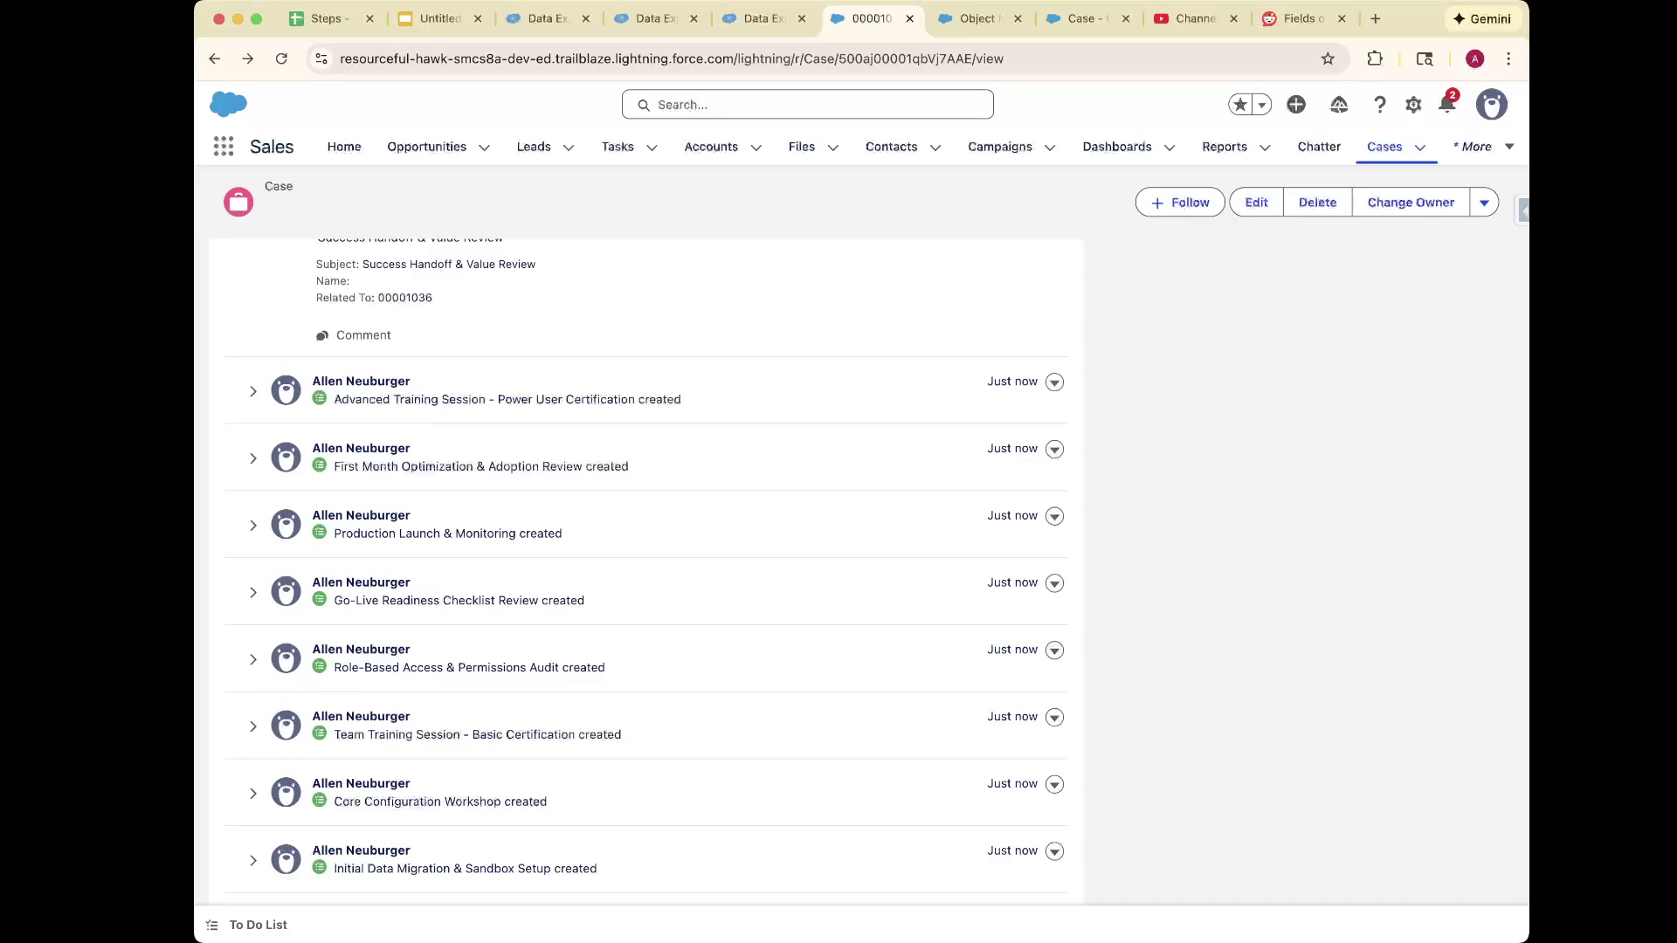
{"action": "scroll", "coordinate": [646, 572], "scroll_direction": "up", "scroll_amount": 10}
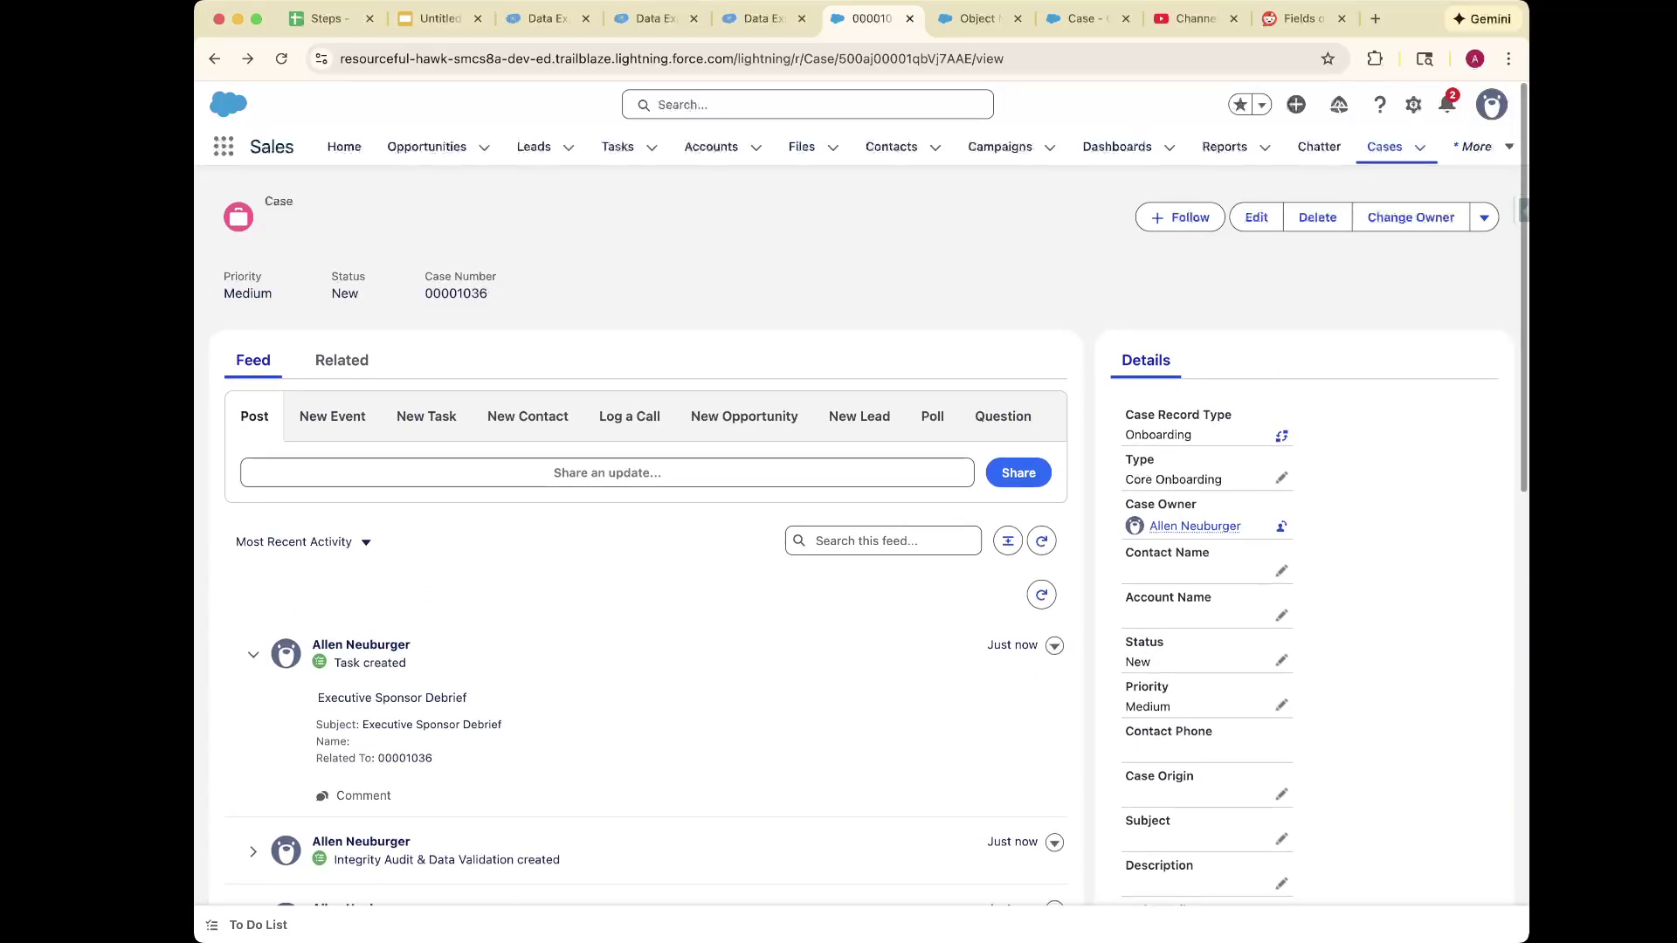